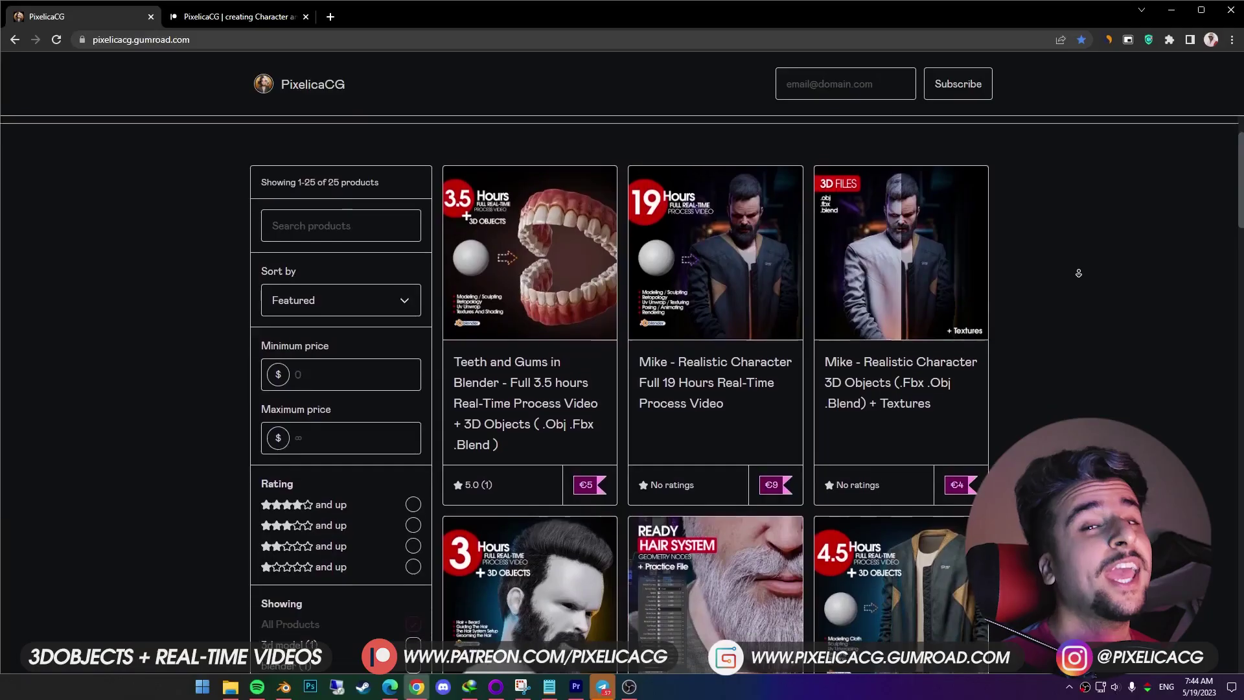
# Browse the PixelicaCG product listings on Gumroad and the membership tiers on its Patreon page.
pyautogui.scroll(-5, 1078, 279)
pyautogui.scroll(-7, 1078, 278)
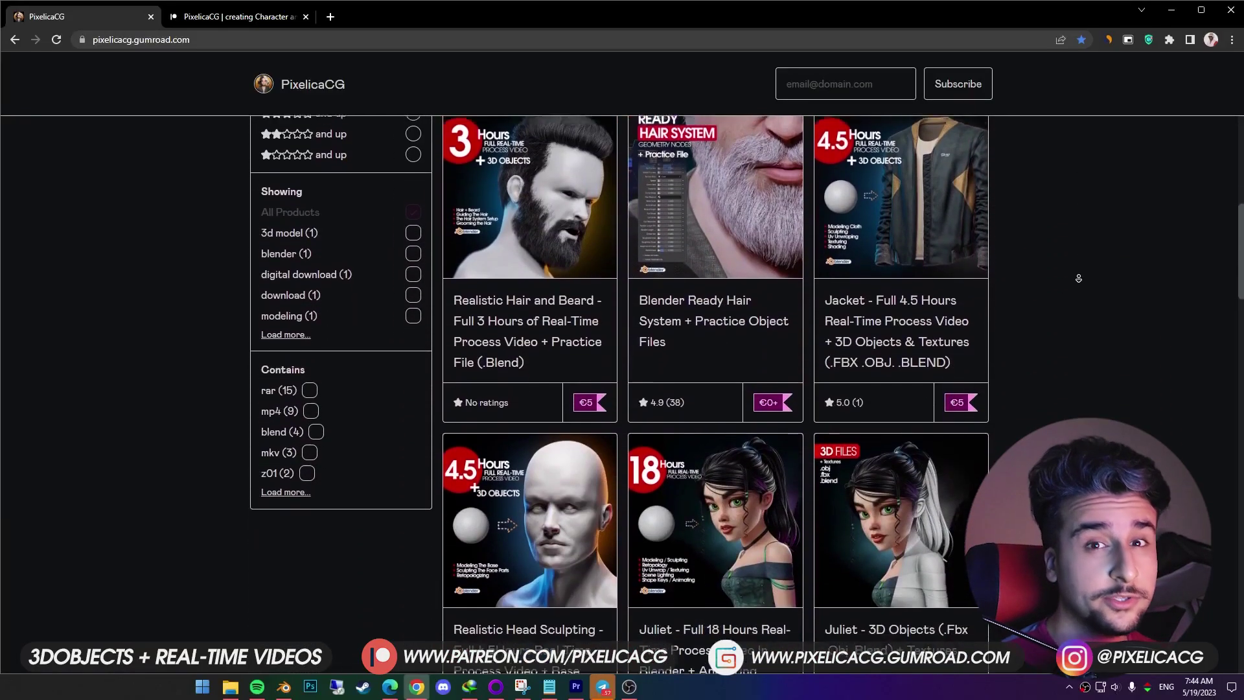
pyautogui.scroll(-7, 1079, 279)
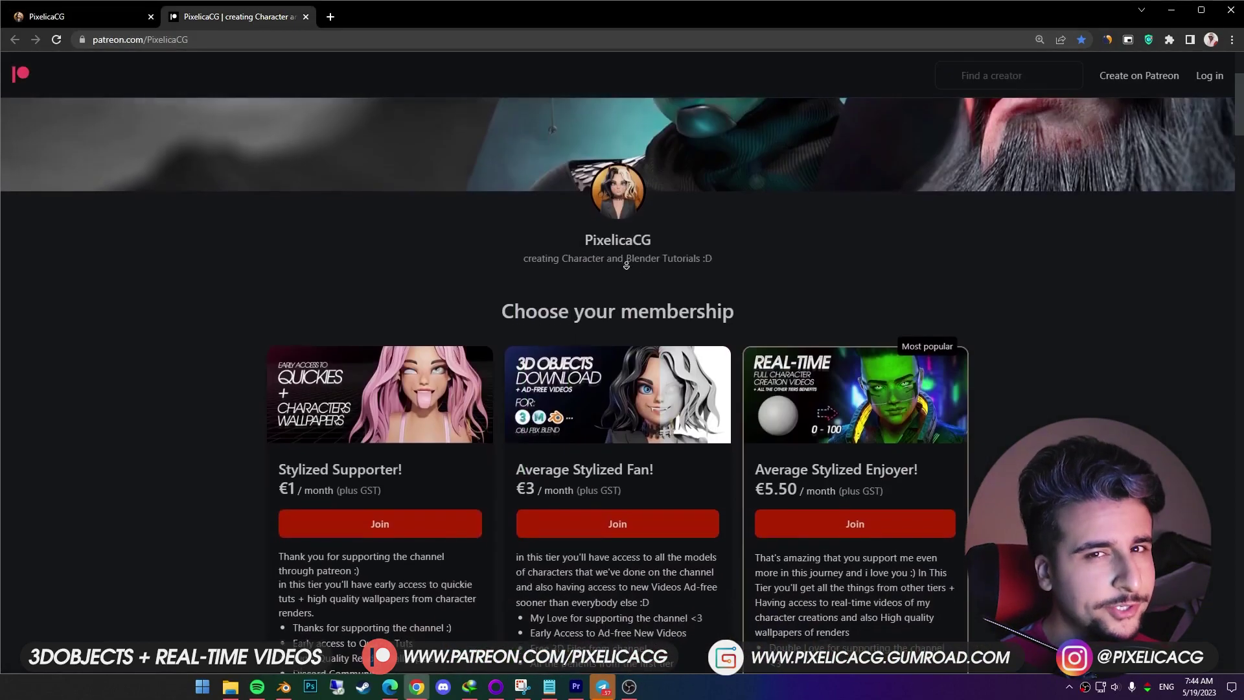
pyautogui.scroll(-2, 626, 272)
pyautogui.scroll(-1, 626, 271)
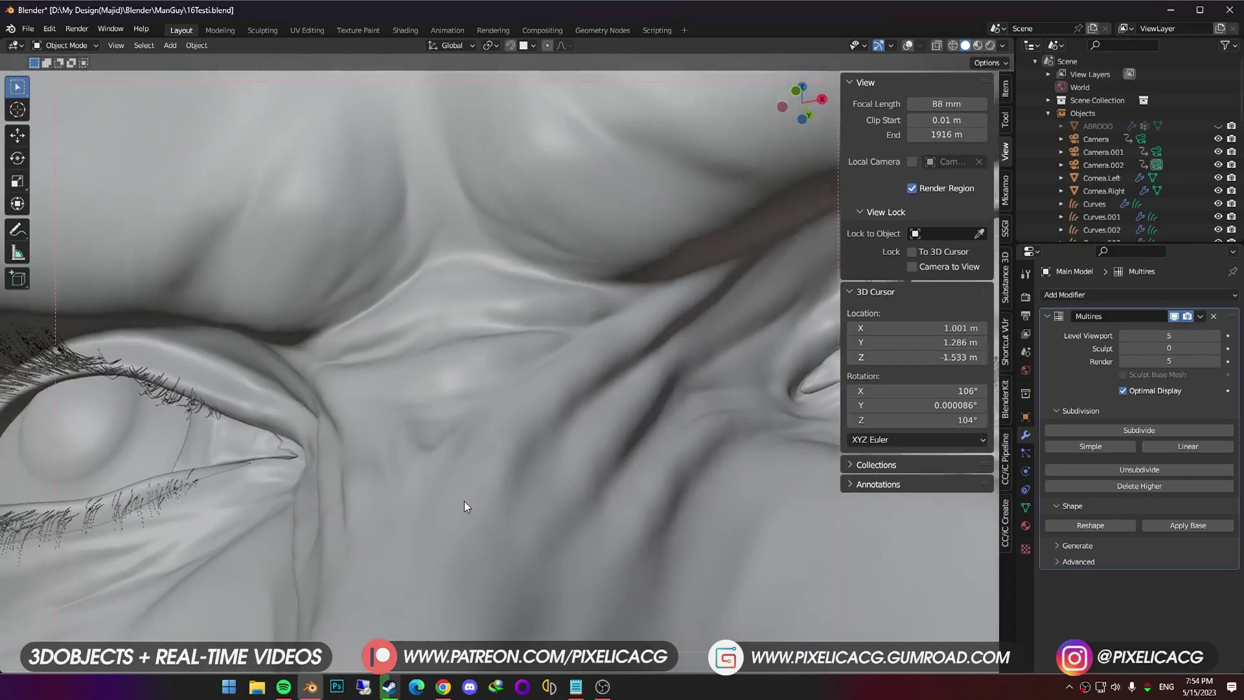
# Examine the sculpted face up close around the eyes, beard, lips and teeth.
pyautogui.moveTo(464, 500)
pyautogui.keyDown('shift'); pyautogui.mouseDown(button='middle')
pyautogui.moveTo(262, 511)
pyautogui.moveTo(134, 534)
pyautogui.moveTo(353, 526)
pyautogui.moveTo(651, 489)
pyautogui.moveTo(617, 484)
pyautogui.moveTo(615, 468)
pyautogui.mouseUp(button='middle'); pyautogui.keyUp('shift')
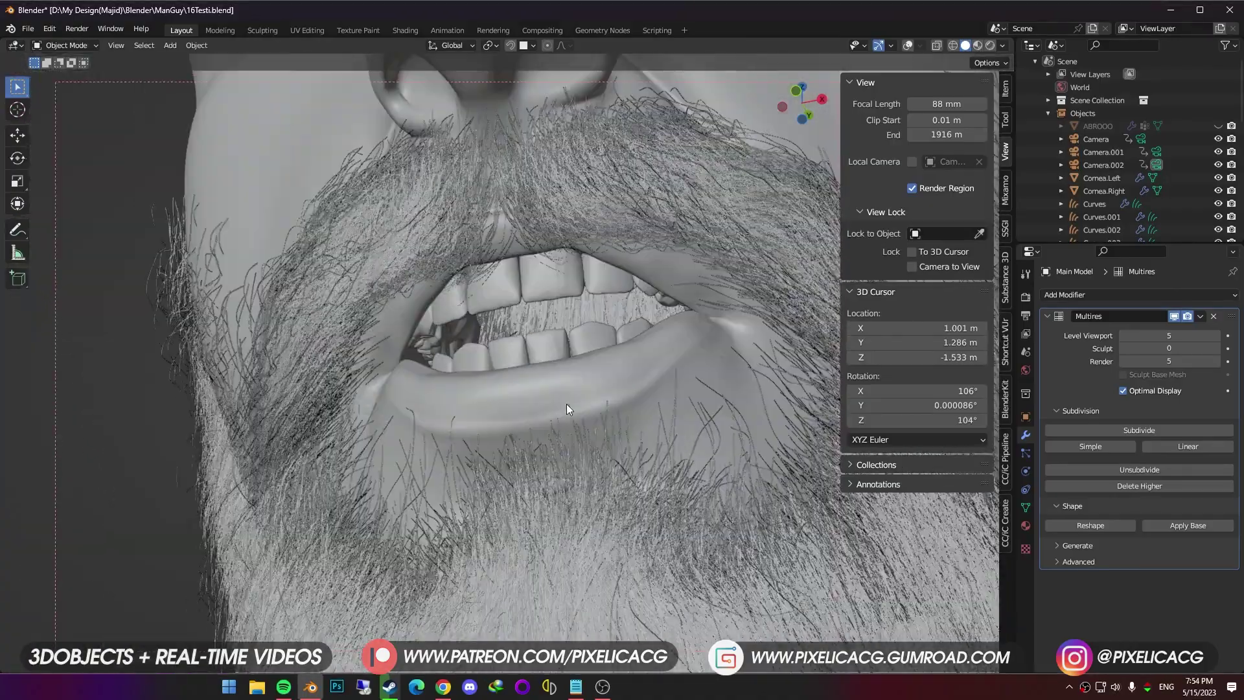
pyautogui.scroll(5, 566, 403)
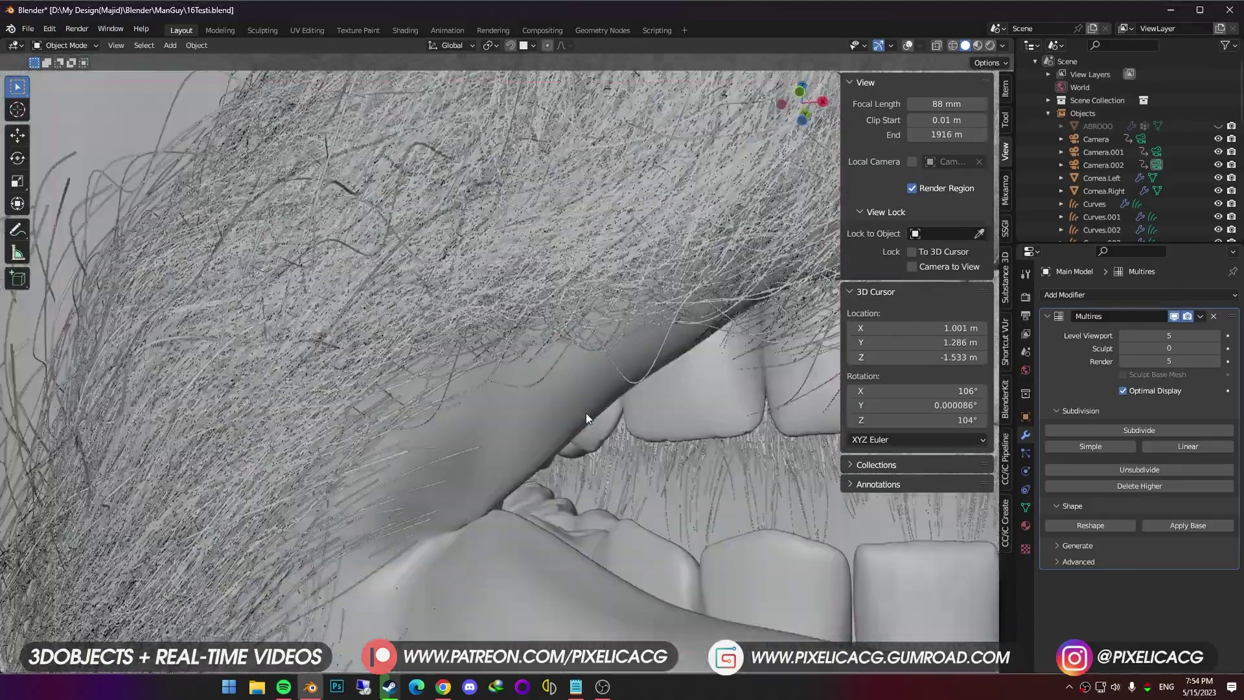
pyautogui.moveTo(586, 413); pyautogui.dragTo(284, 332, button='middle')
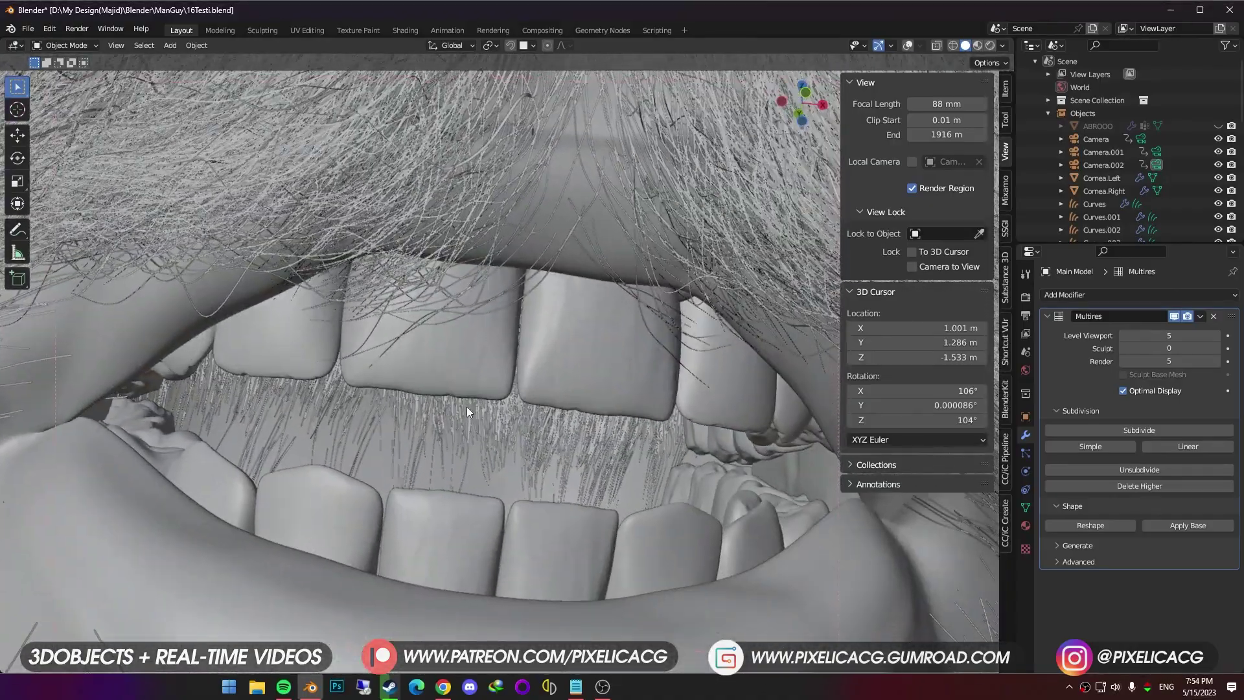
pyautogui.moveTo(467, 406); pyautogui.dragTo(440, 539, button='middle')
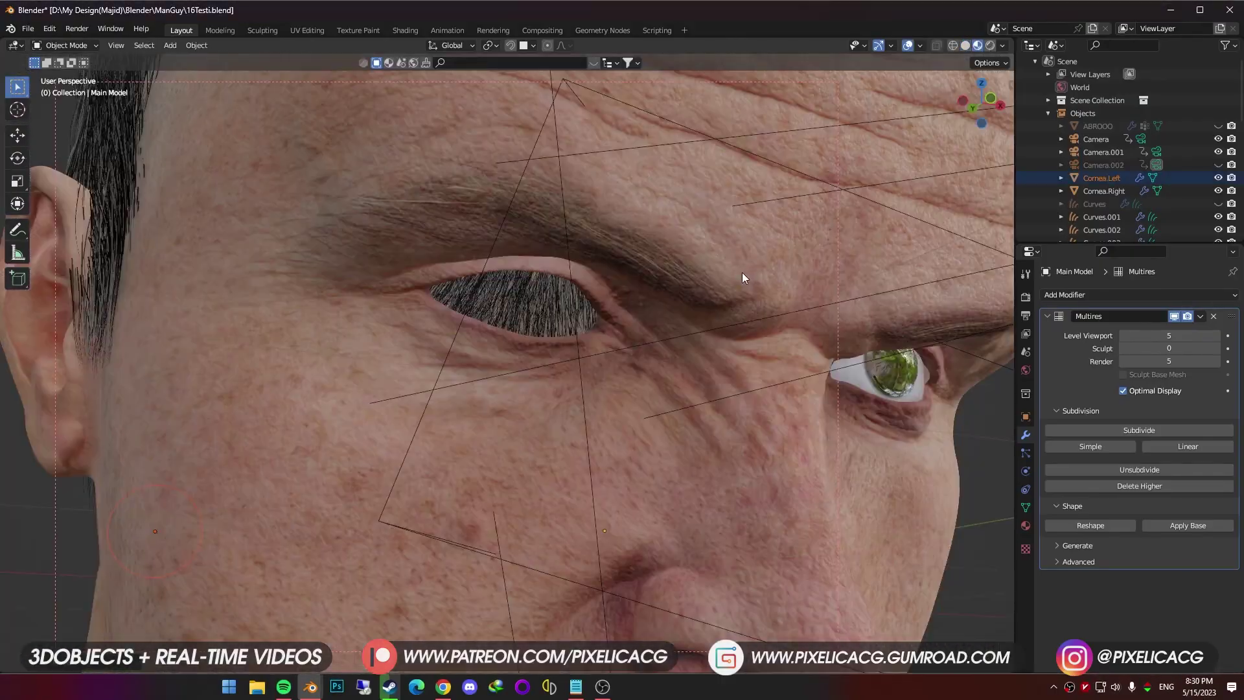
# Move the left cornea about 1.7 m along the global Y axis so it sits in the eye socket.
pyautogui.press('g')
pyautogui.press('y')
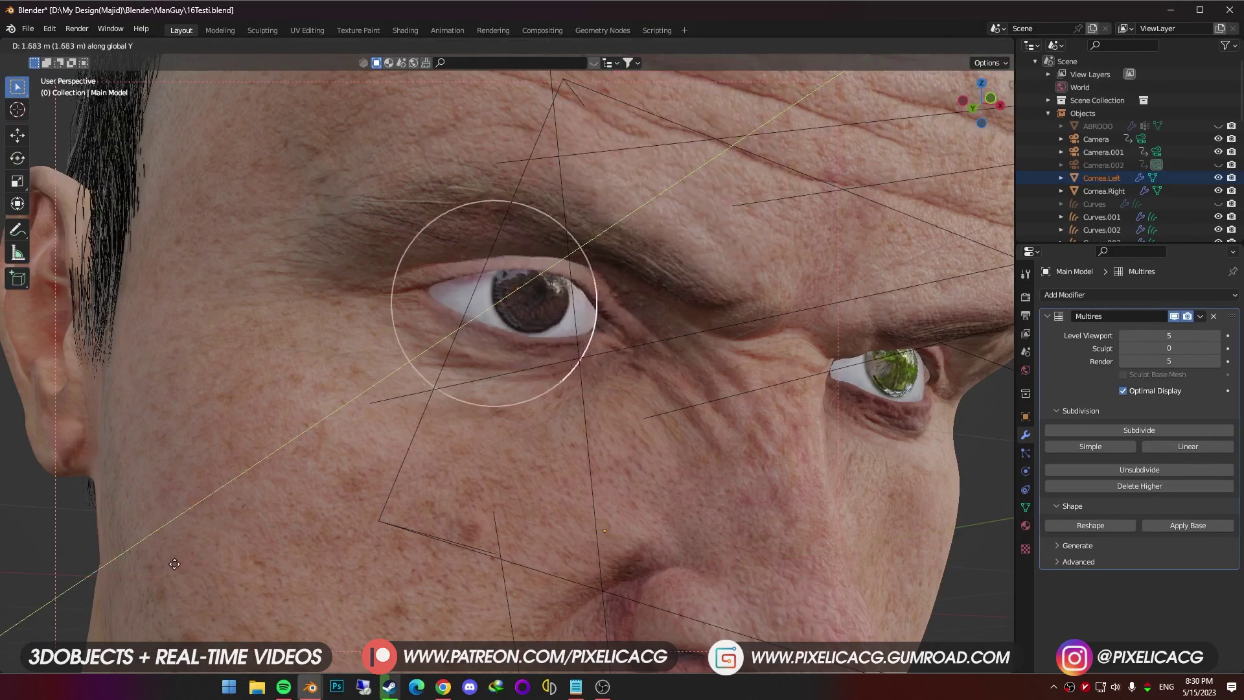
pyautogui.click(179, 564)
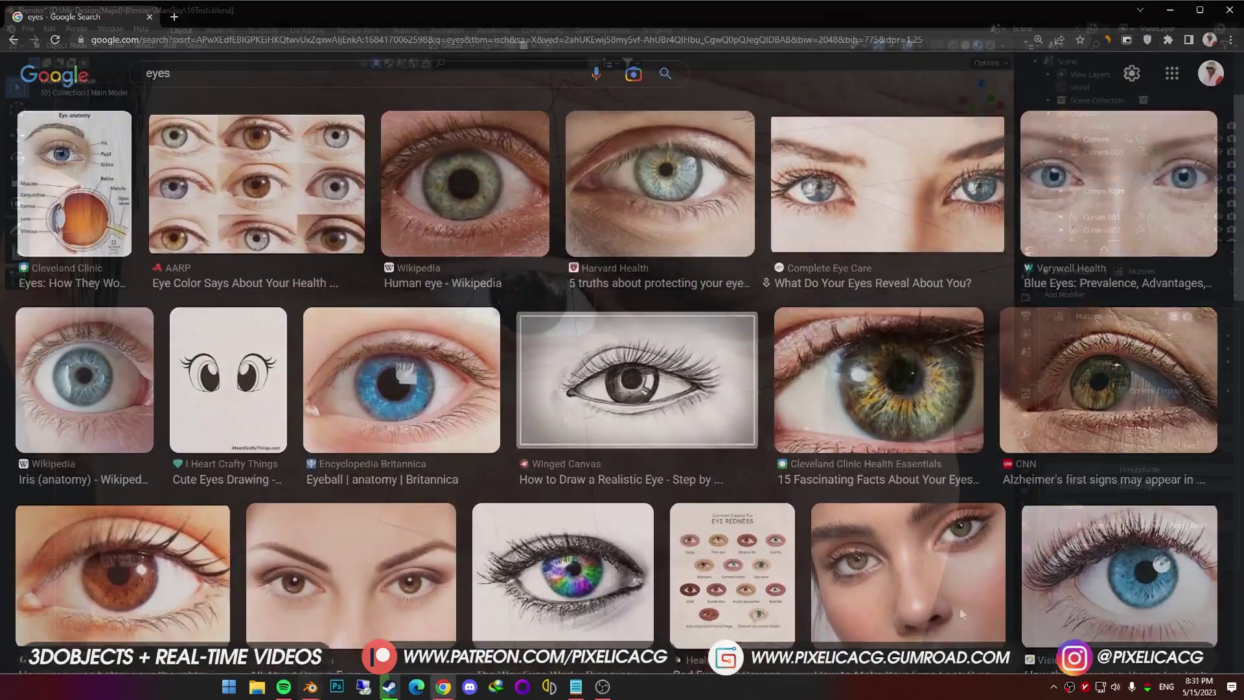
# Look through eye references in the Google image results, the realistic eyes video and the close-up eye render on Instagram.
pyautogui.scroll(-2, 770, 277)
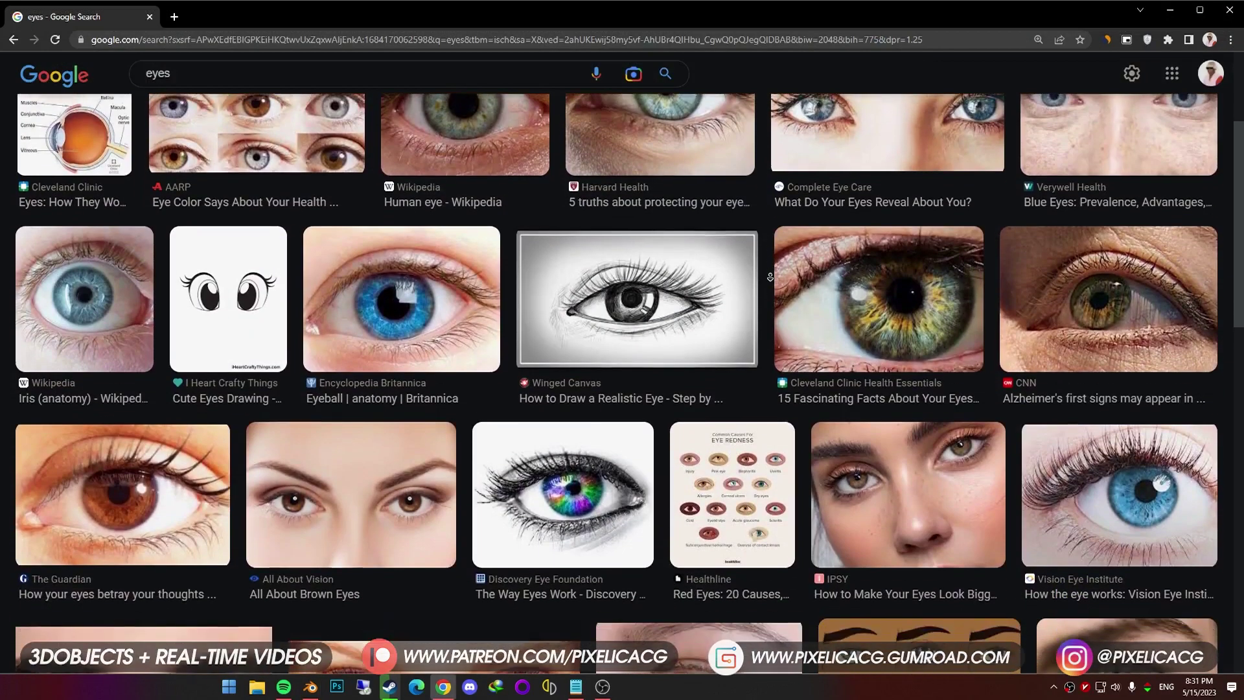
pyautogui.scroll(-3, 769, 277)
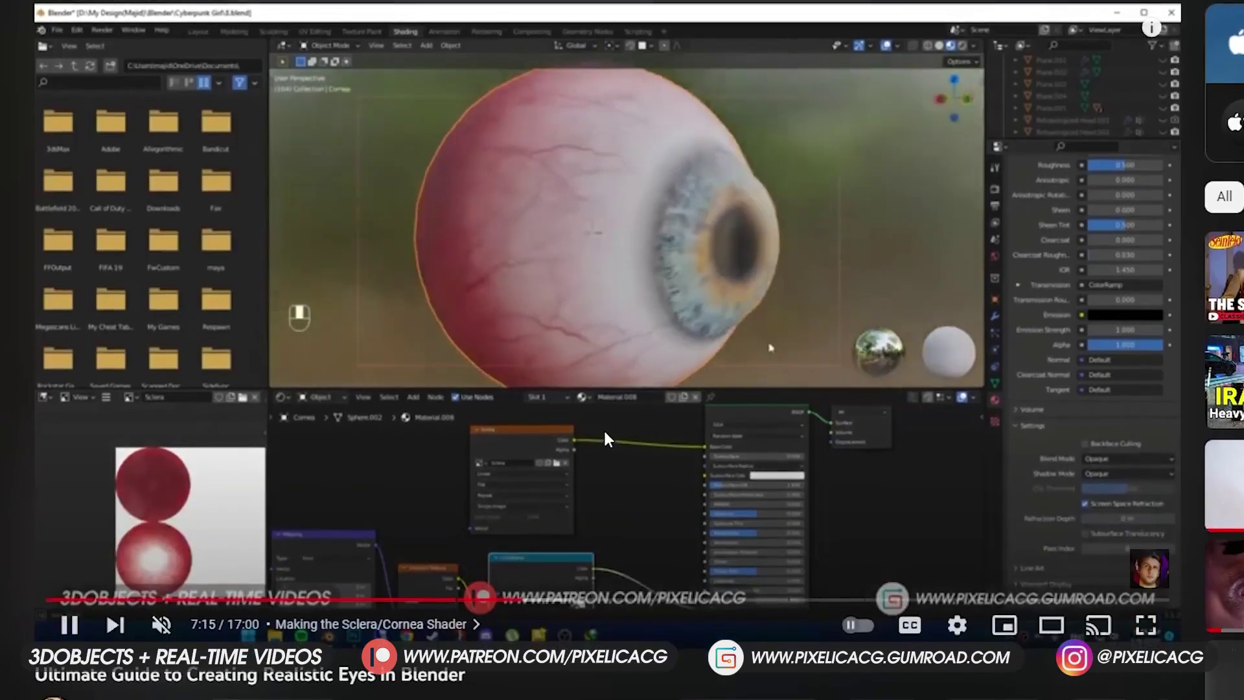
pyautogui.scroll(-1, 565, 559)
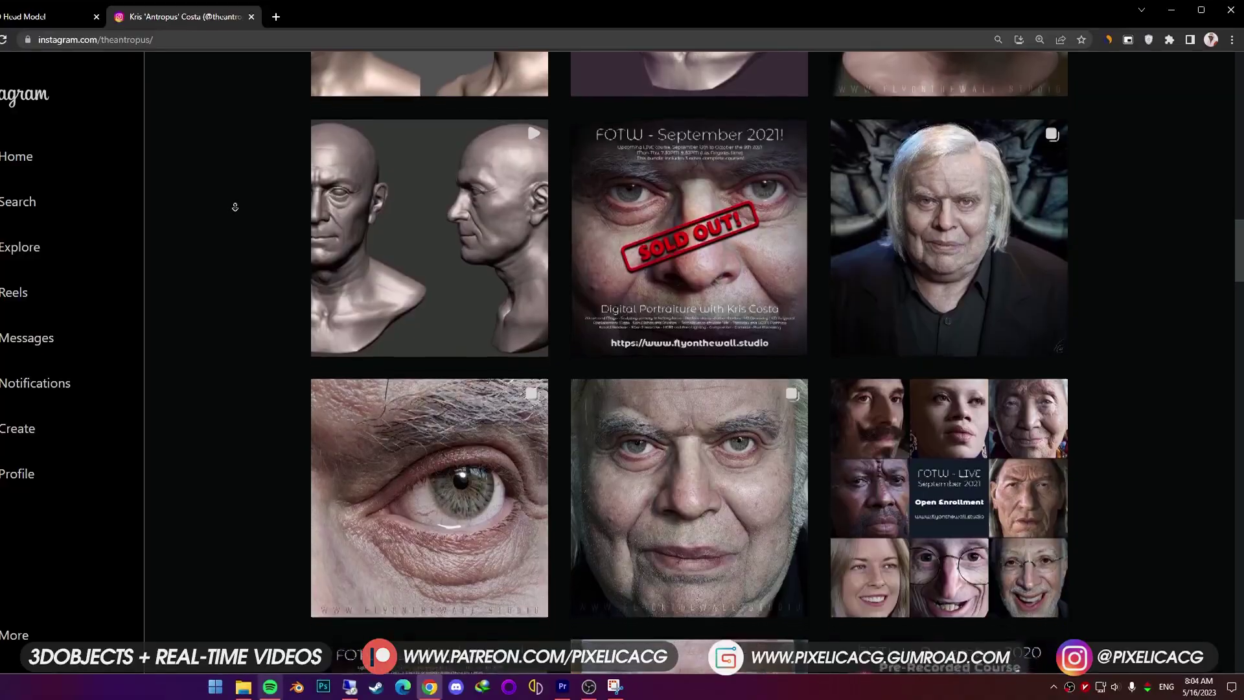
pyautogui.scroll(-3, 234, 212)
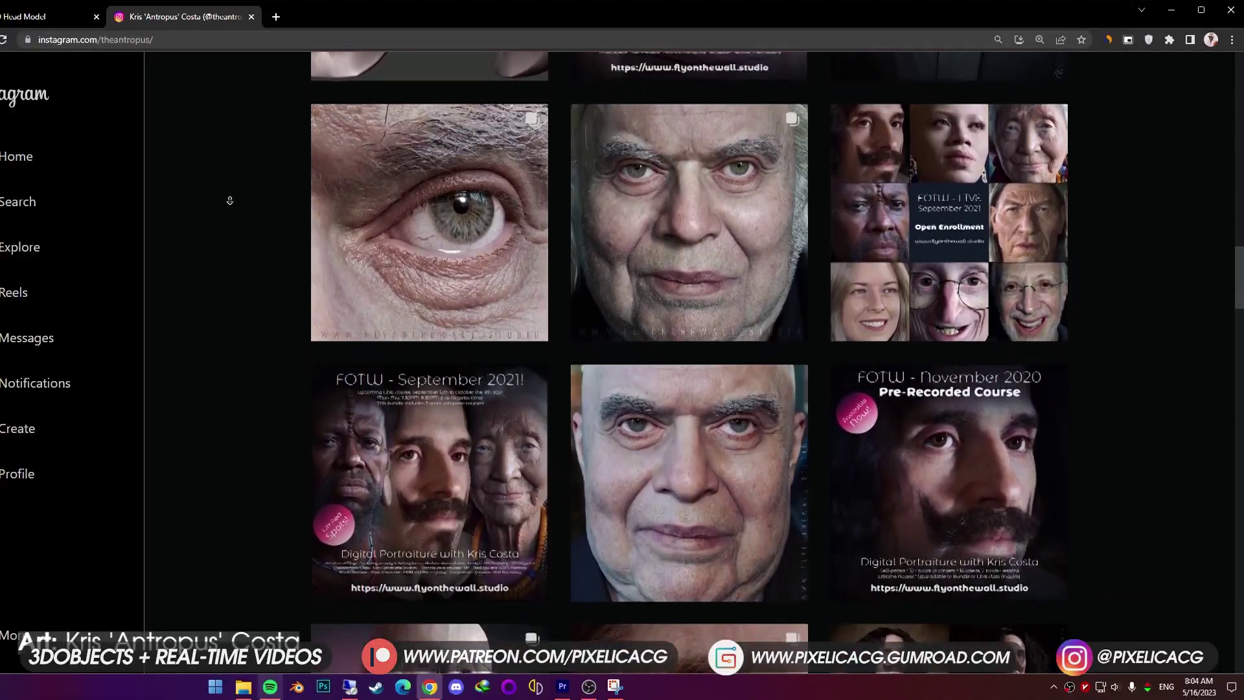
pyautogui.click(358, 239)
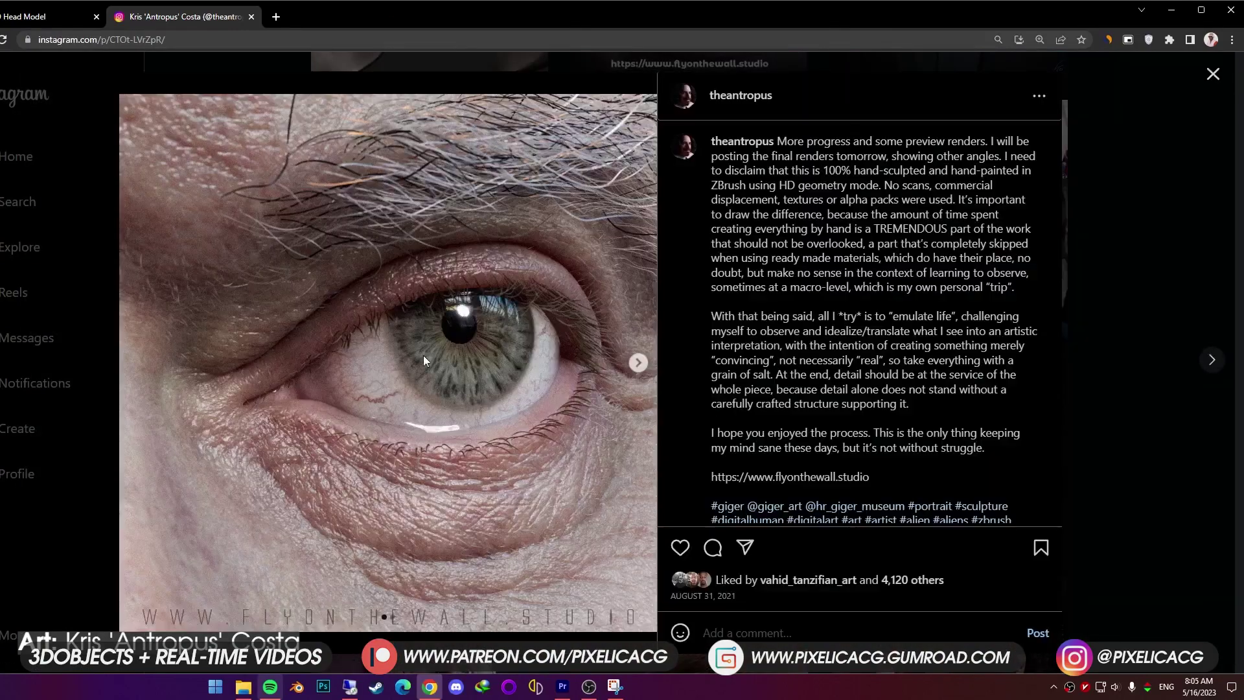
pyautogui.click(639, 363)
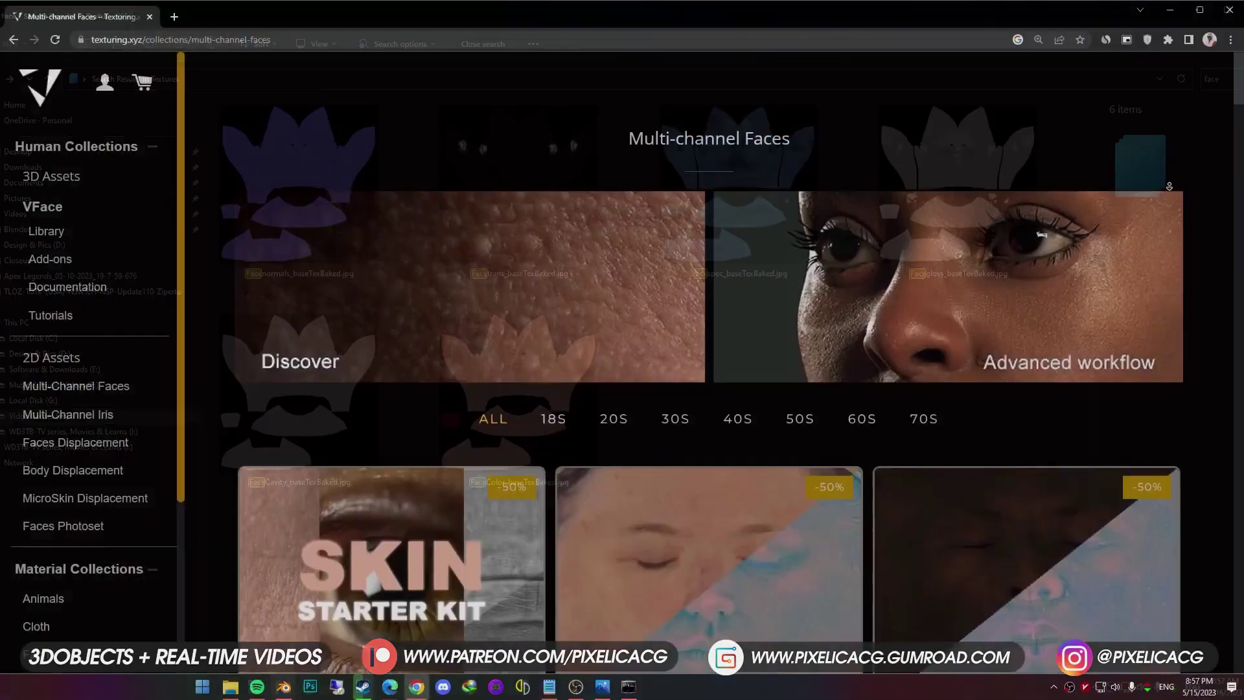
# Browse the Multi-channel Faces collection on texturing.xyz and the Free 3D Head Model page on 3dscanstore.com.
pyautogui.scroll(-3, 371, 364)
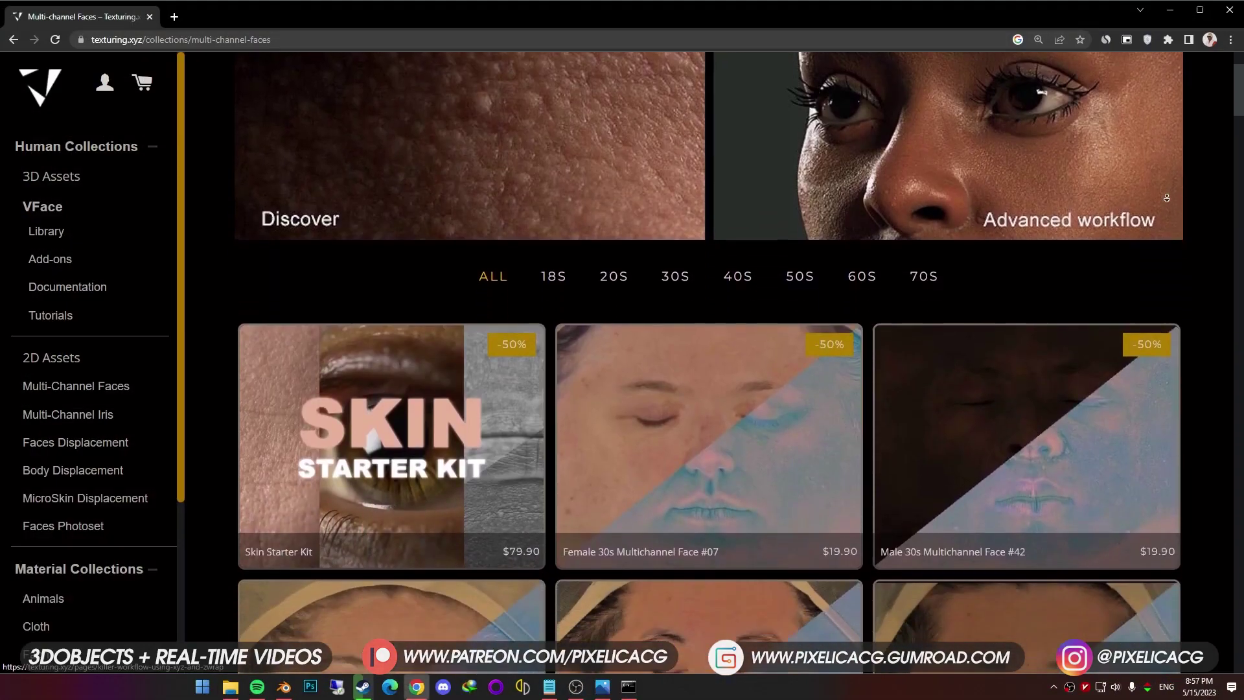
pyautogui.scroll(-3, 1167, 198)
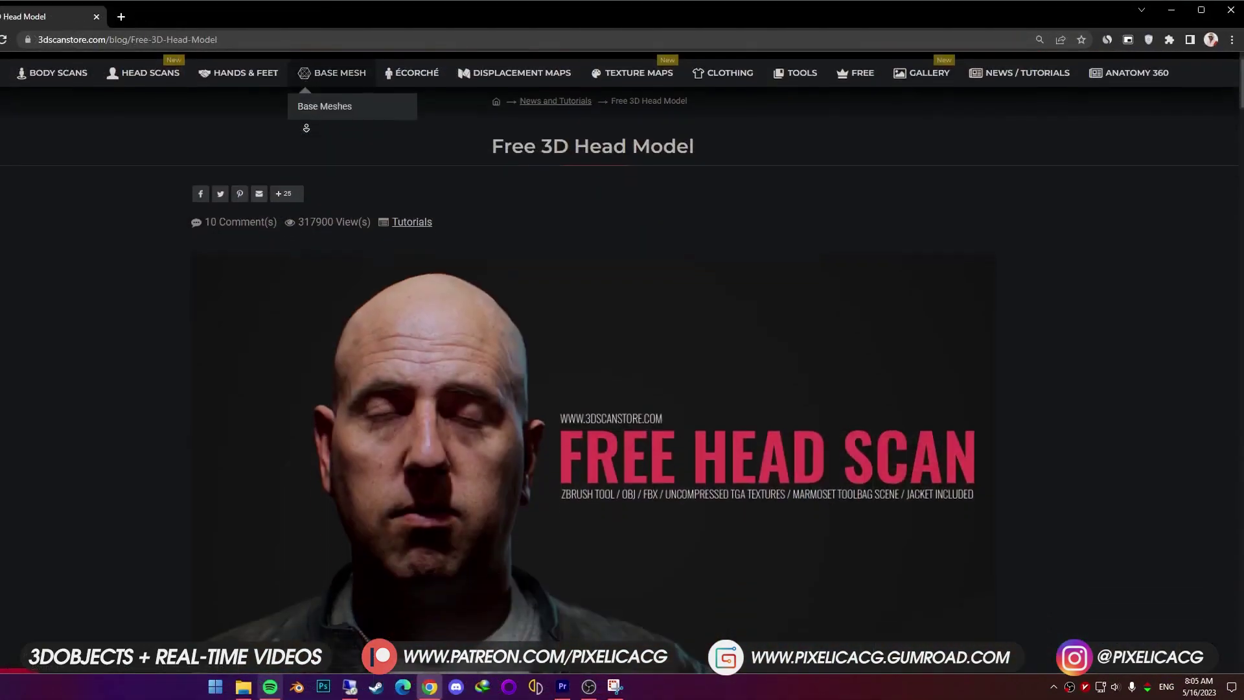
pyautogui.scroll(-5, 306, 128)
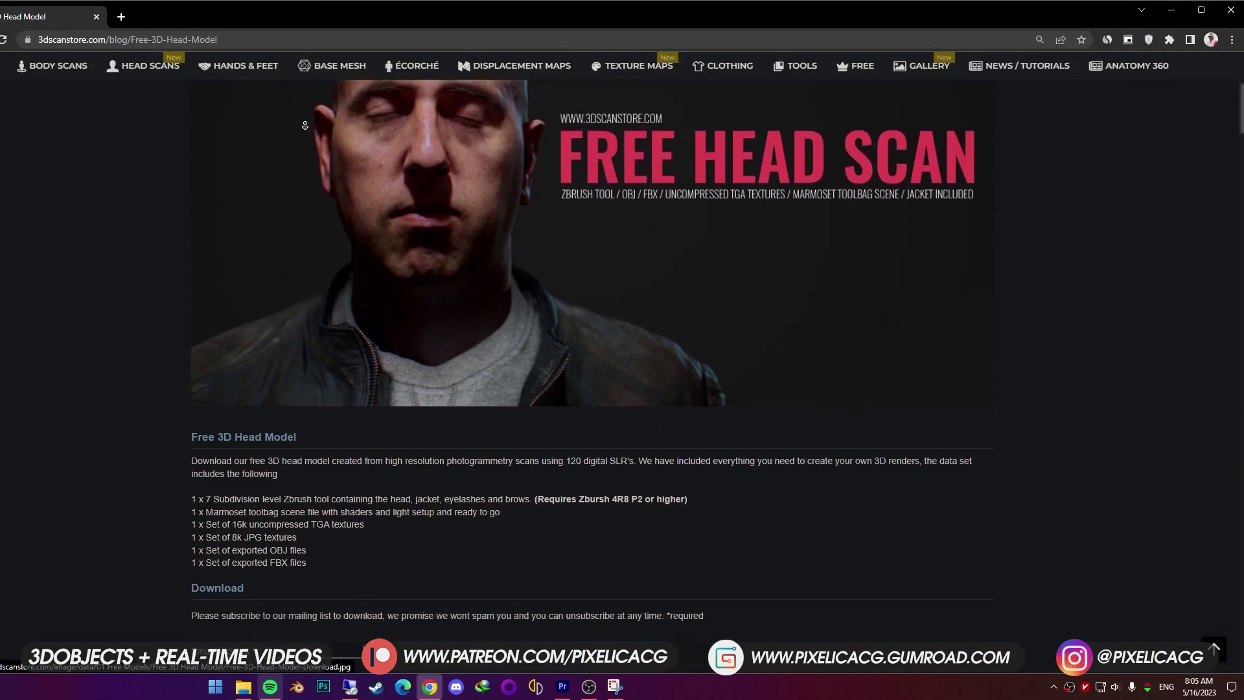
pyautogui.scroll(-3, 239, 570)
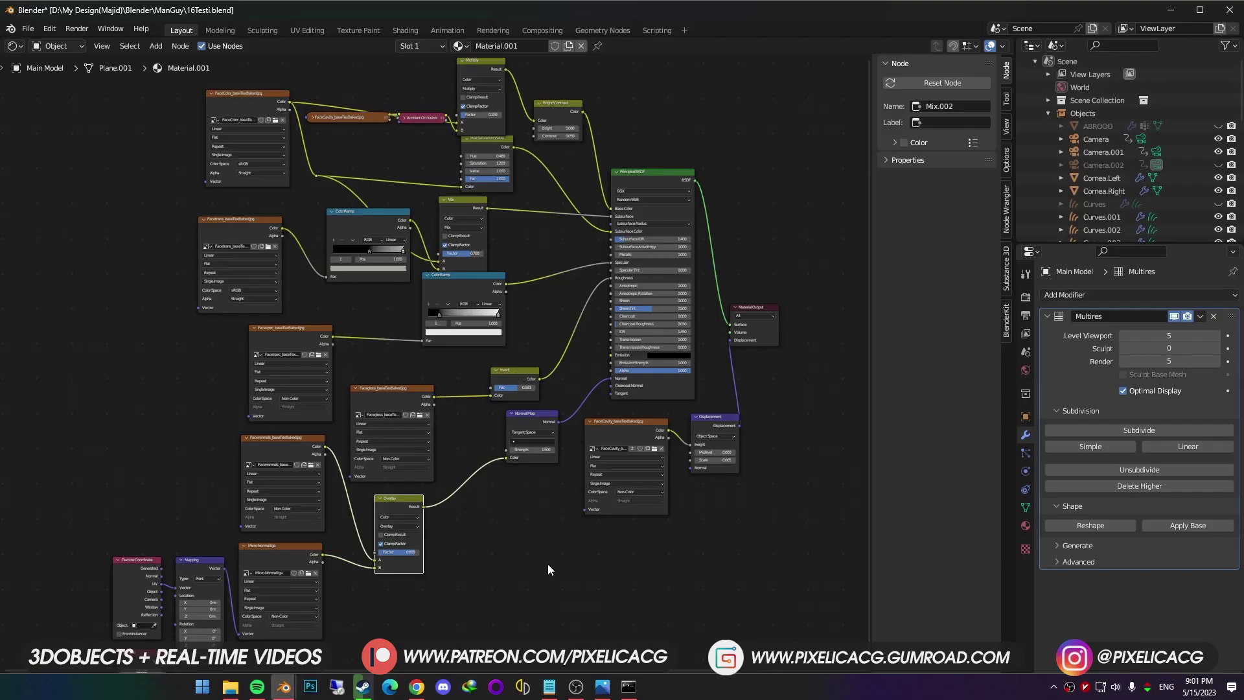
# Examine the skin material's node setup, covering the face color, trans, spec, gloss, normals and Micro Normal textures feeding the Principled BSDF.
pyautogui.click(544, 592)
pyautogui.moveTo(288, 186); pyautogui.dragTo(422, 361, button='middle')
pyautogui.scroll(11, 422, 361)
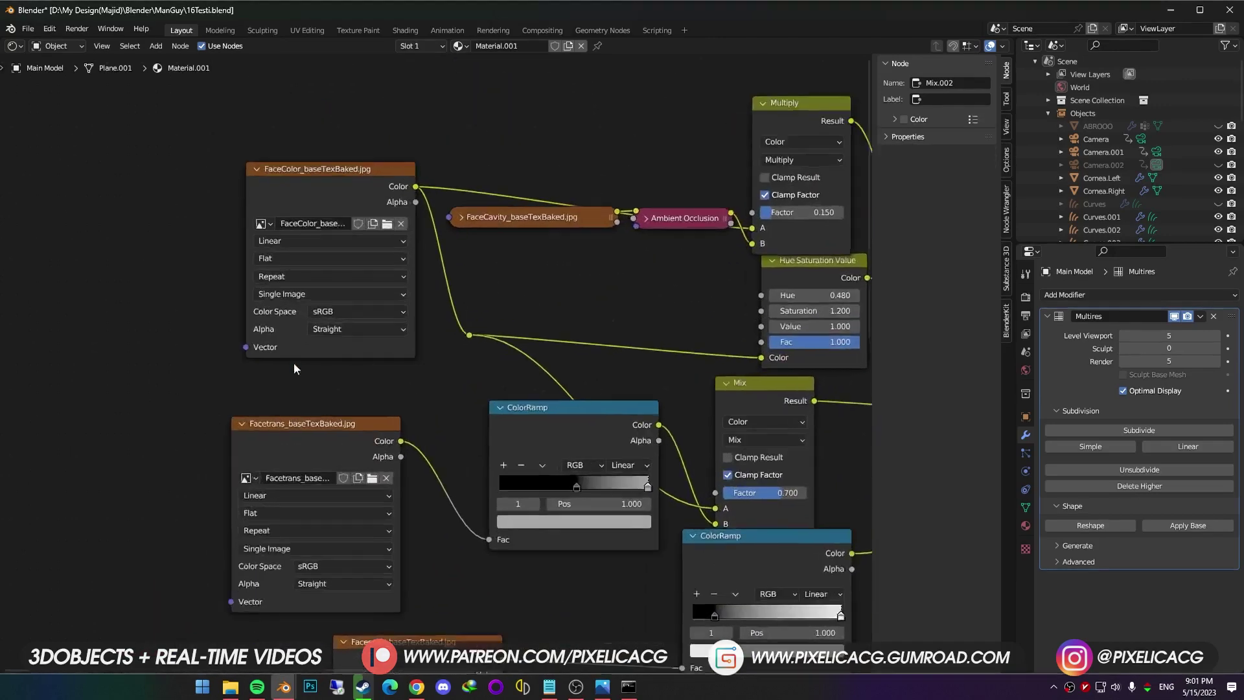
pyautogui.moveTo(306, 343); pyautogui.dragTo(390, 337, button='middle')
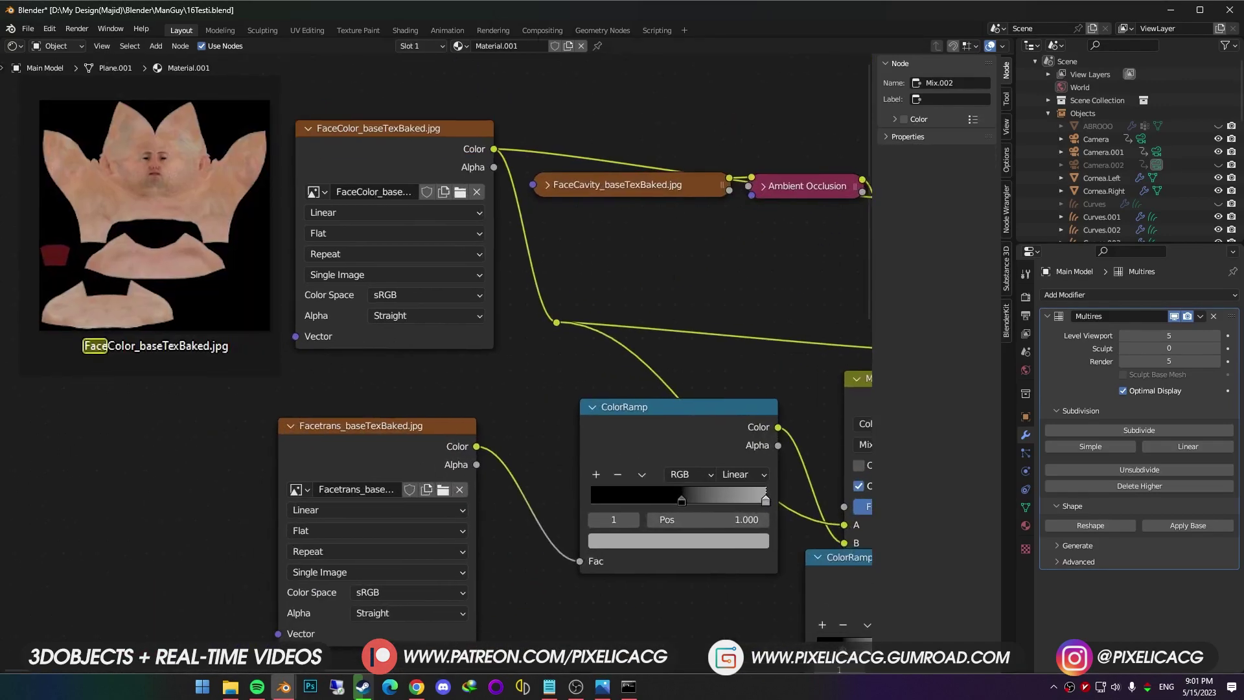
pyautogui.moveTo(491, 425); pyautogui.dragTo(478, 403, button='middle')
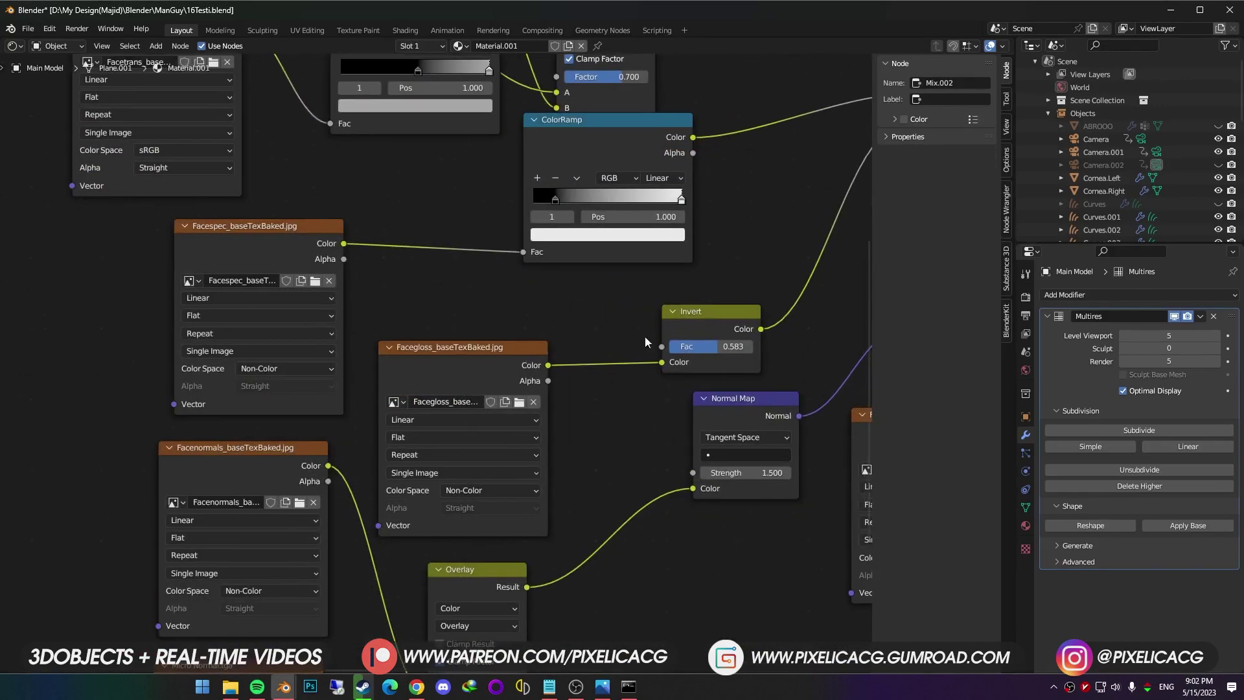
pyautogui.scroll(-3, 440, 576)
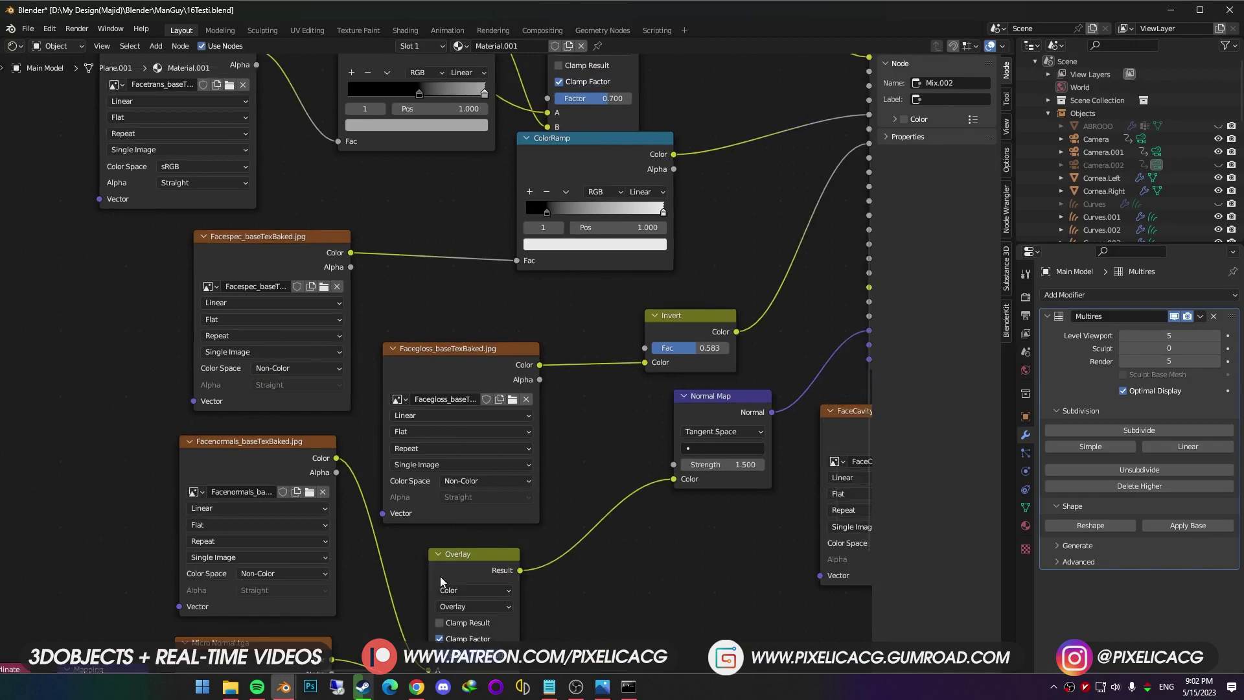
pyautogui.moveTo(468, 285); pyautogui.dragTo(295, 444, button='middle')
pyautogui.scroll(1, 314, 419)
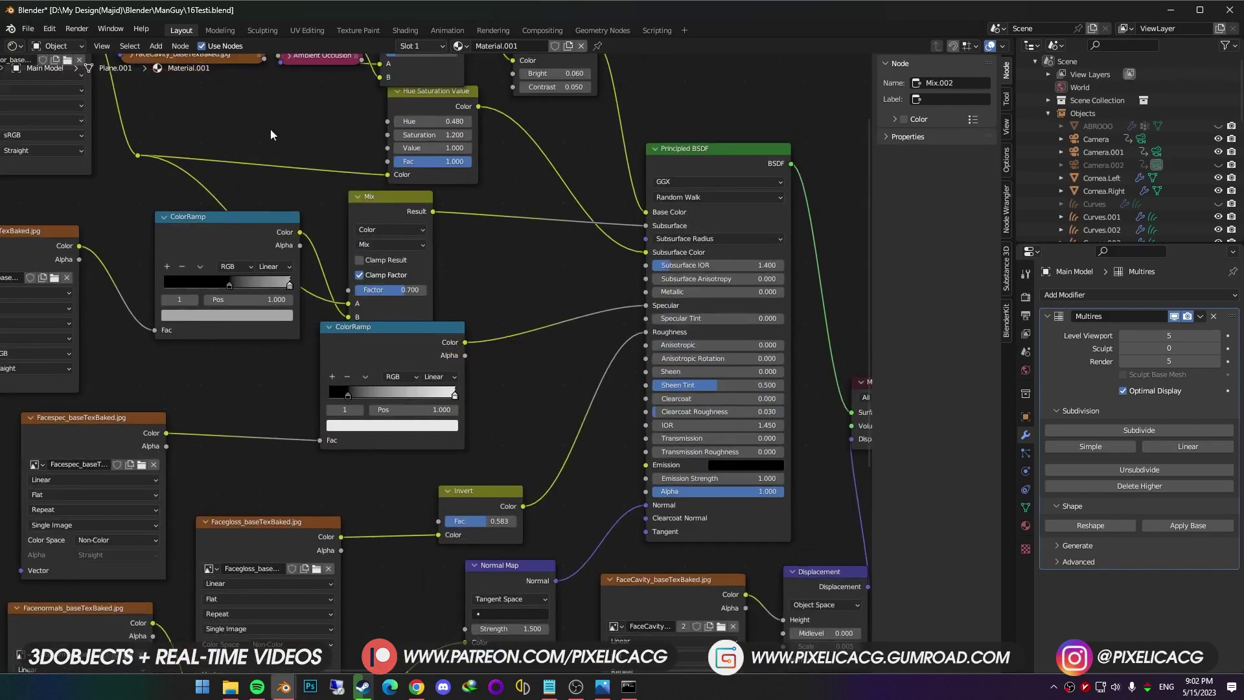
pyautogui.scroll(-2, 452, 586)
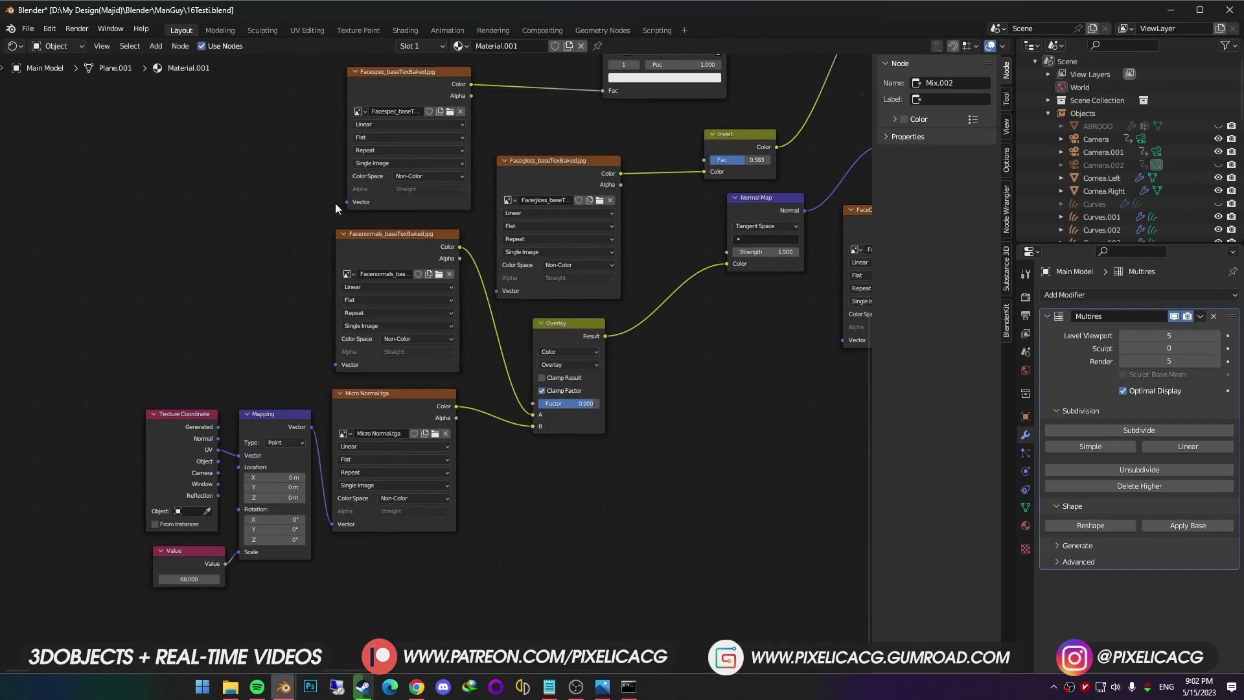
pyautogui.scroll(3, 420, 354)
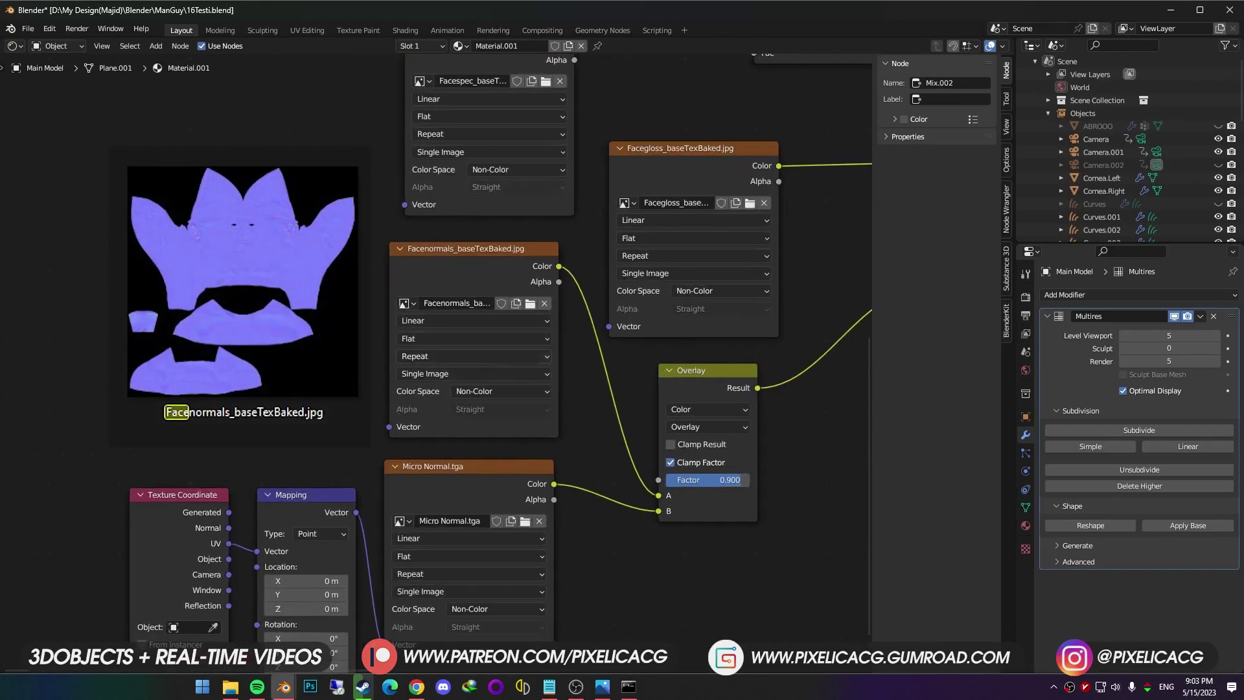
pyautogui.moveTo(399, 521)
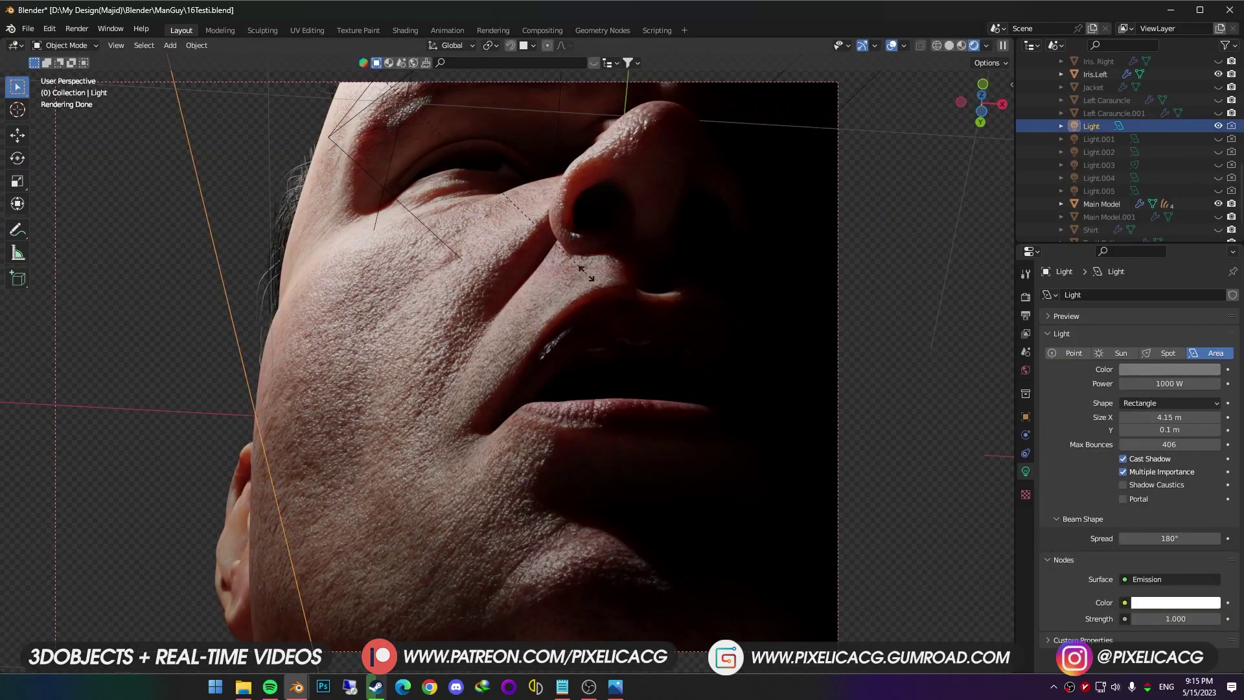
# Scale up the area light beside the face to soften the shadows and skin detail.
pyautogui.press('s')
pyautogui.press('s')
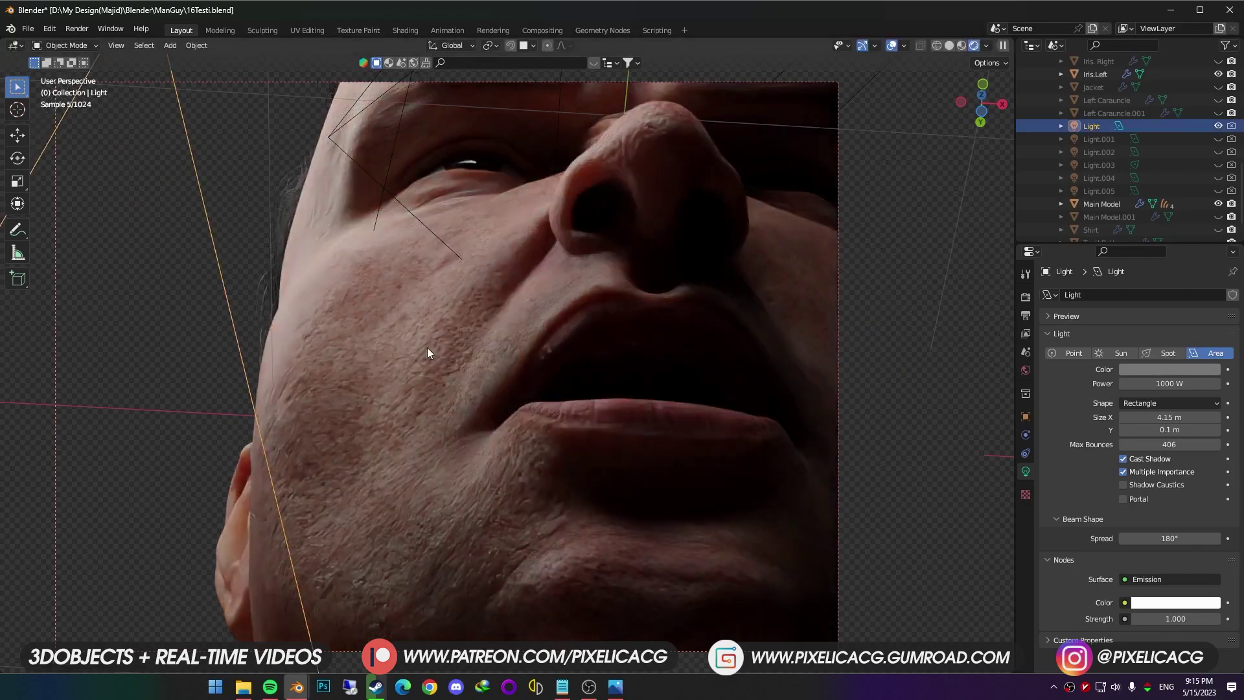
pyautogui.press('s')
pyautogui.click(309, 379)
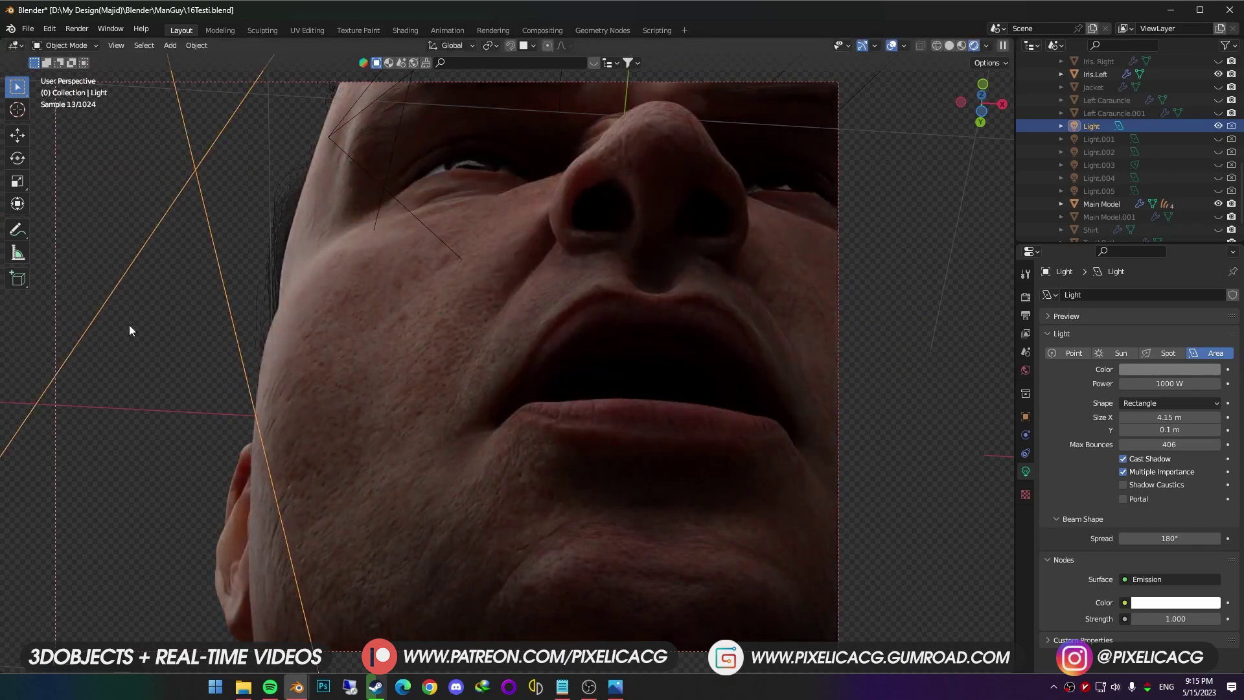
# Add an area light beside the head, rotate it about the Y axis and check the lit forehead skin.
pyautogui.hotkey('shift', 'a')
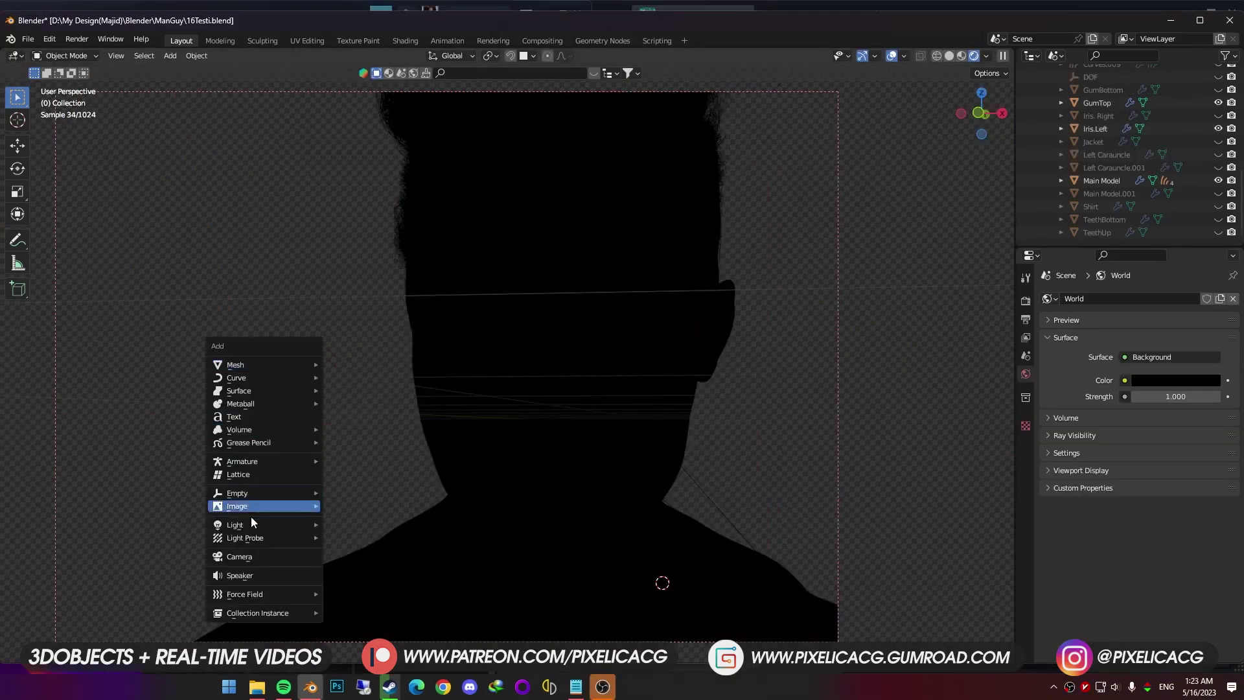
pyautogui.click(360, 565)
pyautogui.press('r')
pyautogui.press('y')
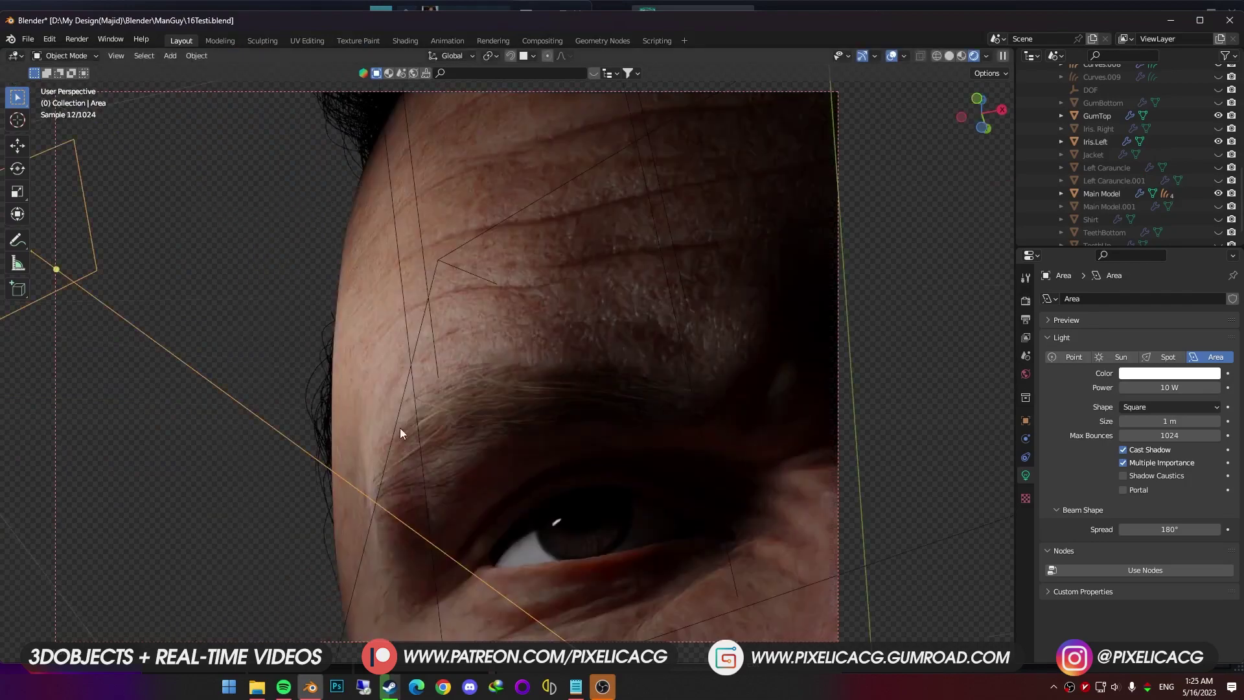
pyautogui.scroll(5, 399, 428)
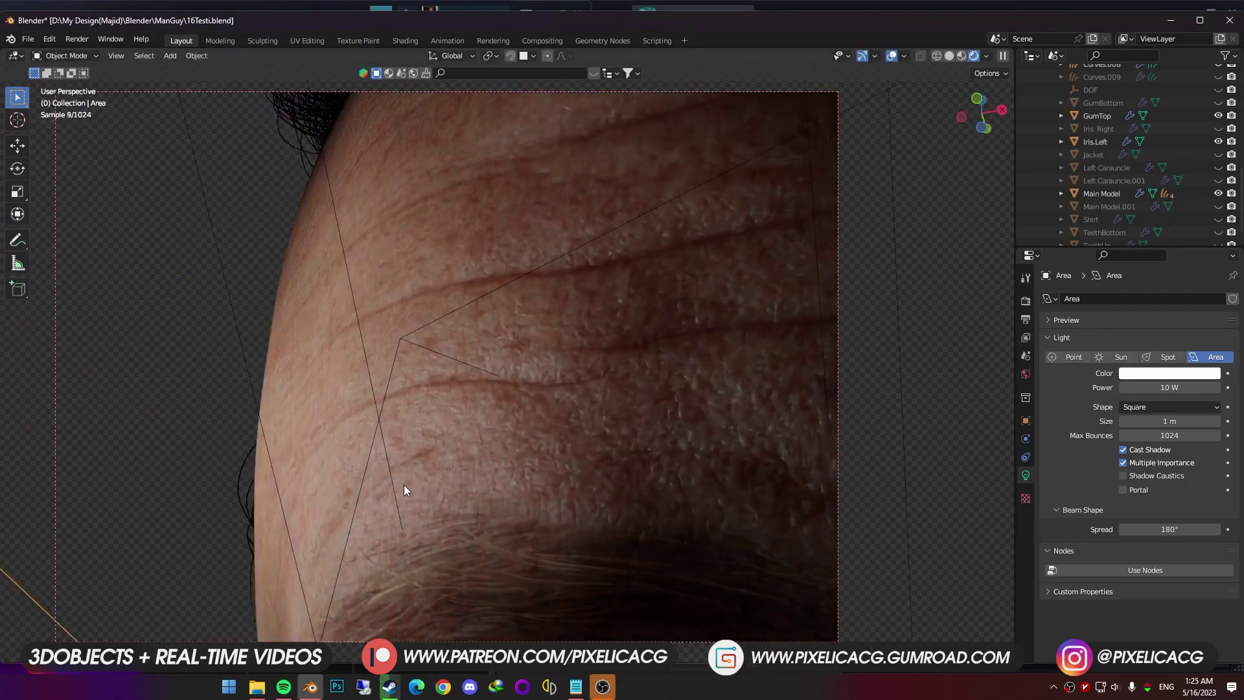
pyautogui.keyDown('shift'); pyautogui.moveTo(403, 485); pyautogui.dragTo(456, 457, button='middle'); pyautogui.keyUp('shift')
pyautogui.scroll(-5, 432, 451)
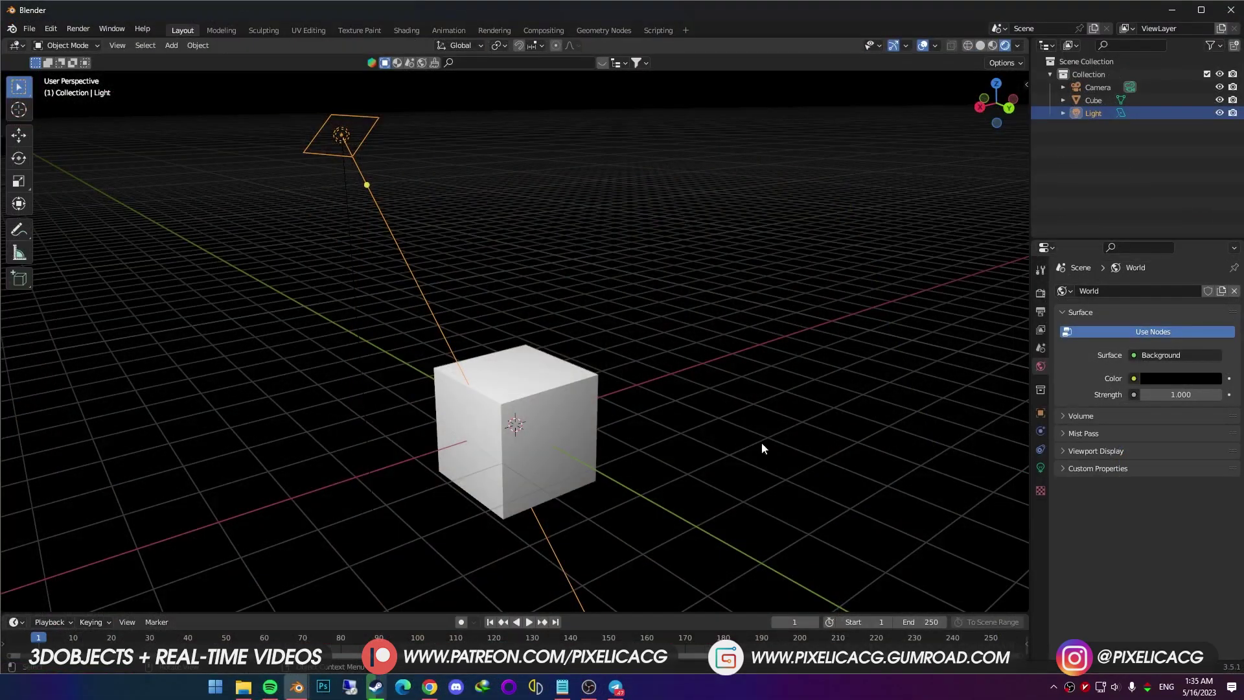
# Scale the area light above the cube and adjust the Size X of its rectangle shape.
pyautogui.press('s')
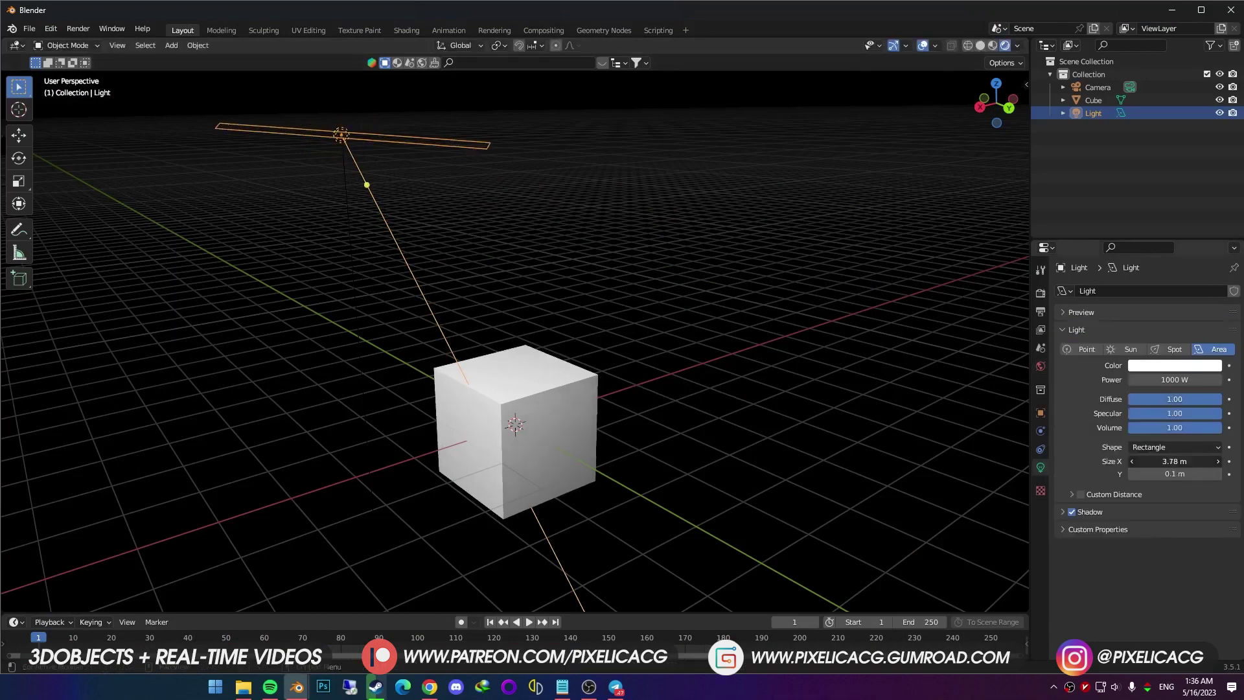
pyautogui.moveTo(1175, 462); pyautogui.dragTo(1206, 461)
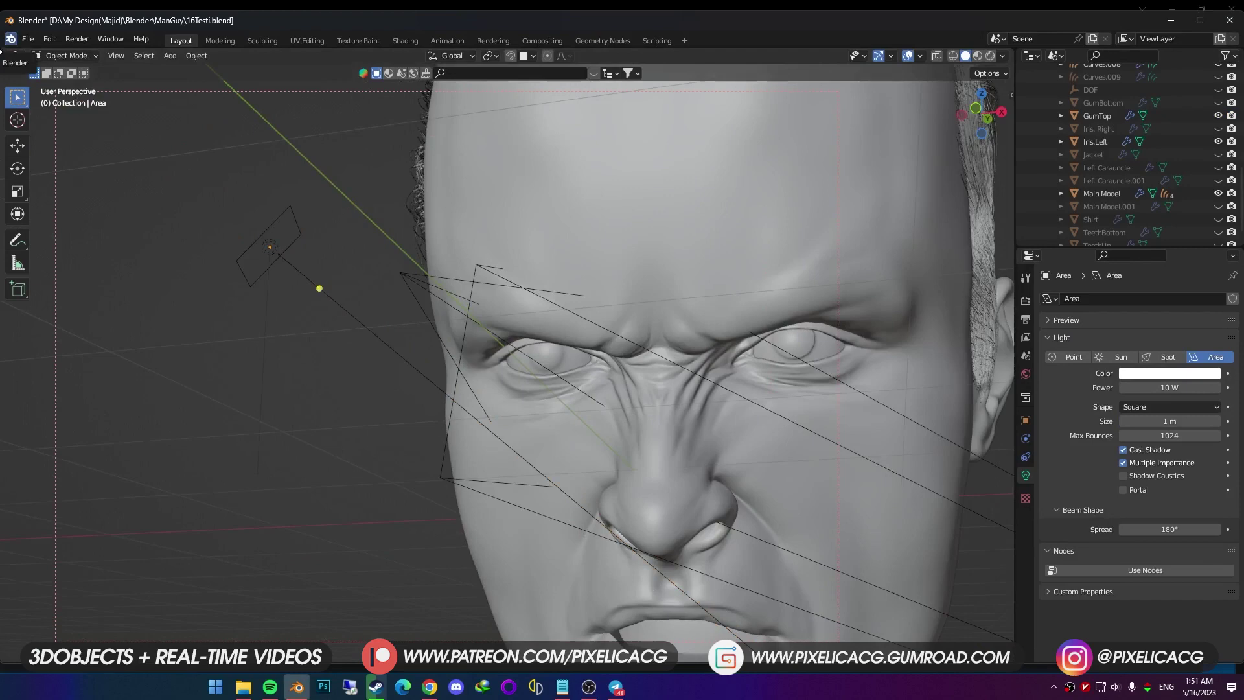
# Split the 3D viewport into two side-by-side views and show the active camera's view in the wider one.
pyautogui.moveTo(3, 52); pyautogui.dragTo(300, 69)
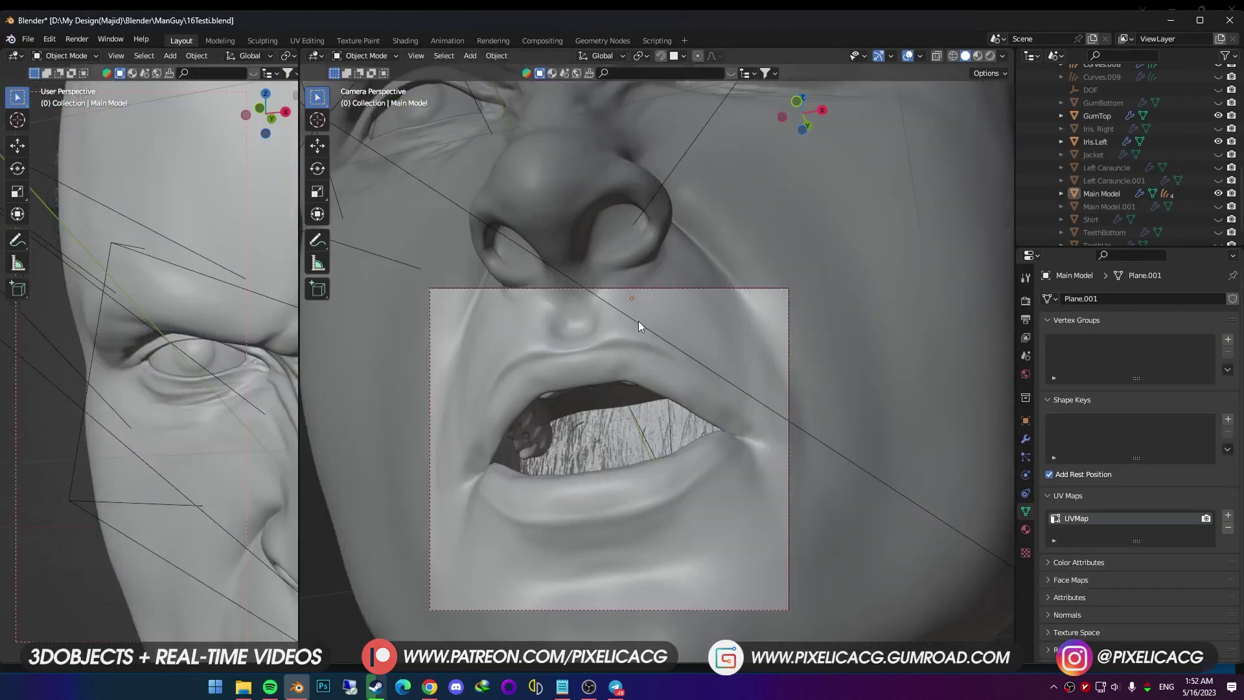
pyautogui.press('n')
pyautogui.press('n')
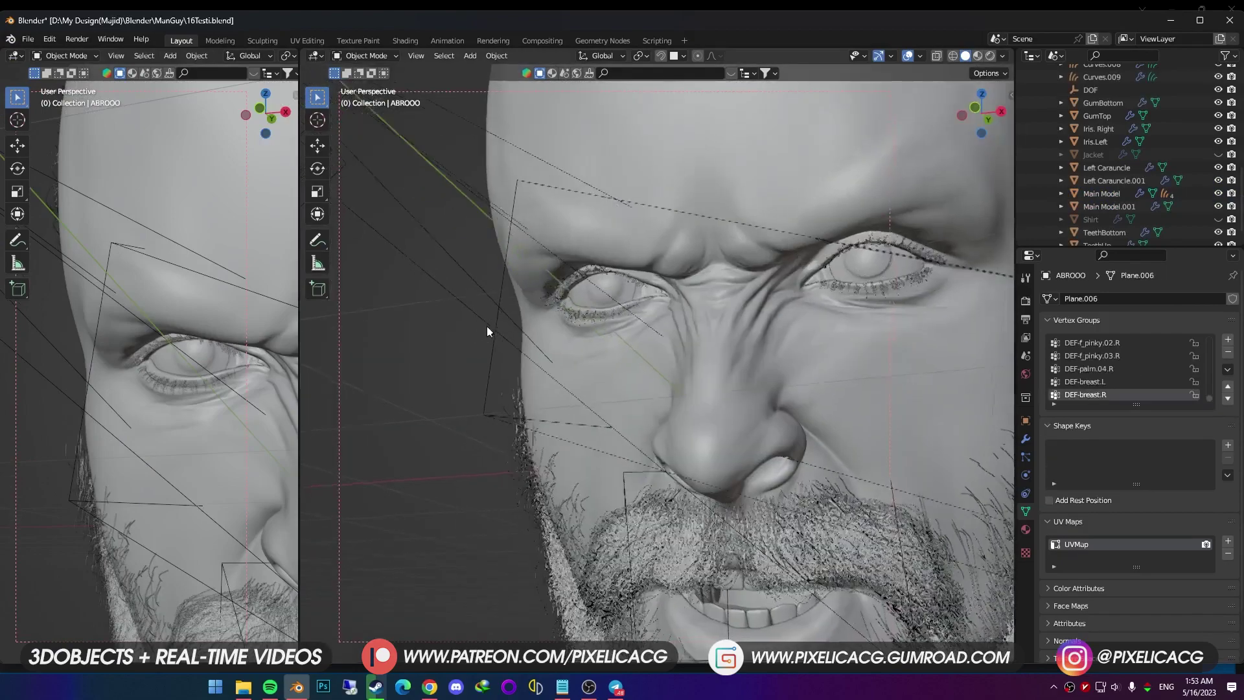
pyautogui.scroll(3, 437, 357)
pyautogui.press('KP_0')
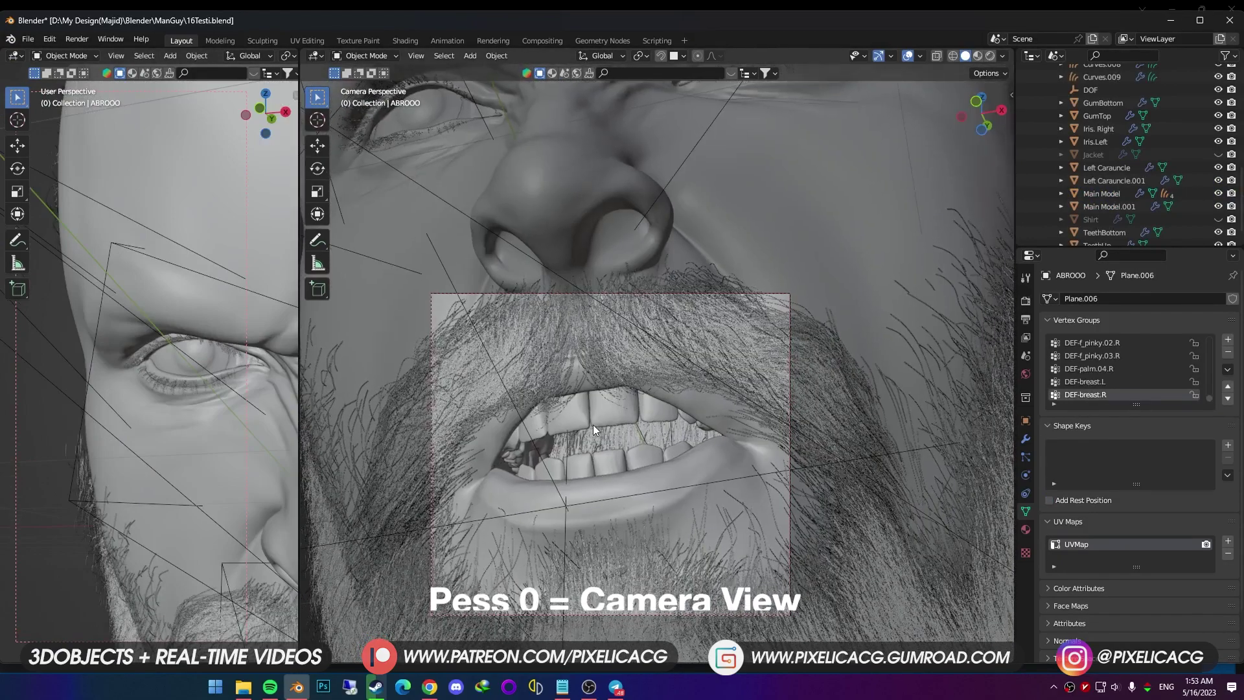
# Lock the camera to the view and frame the cheek beside the nose in rendered shading.
pyautogui.press('n')
pyautogui.click(913, 277)
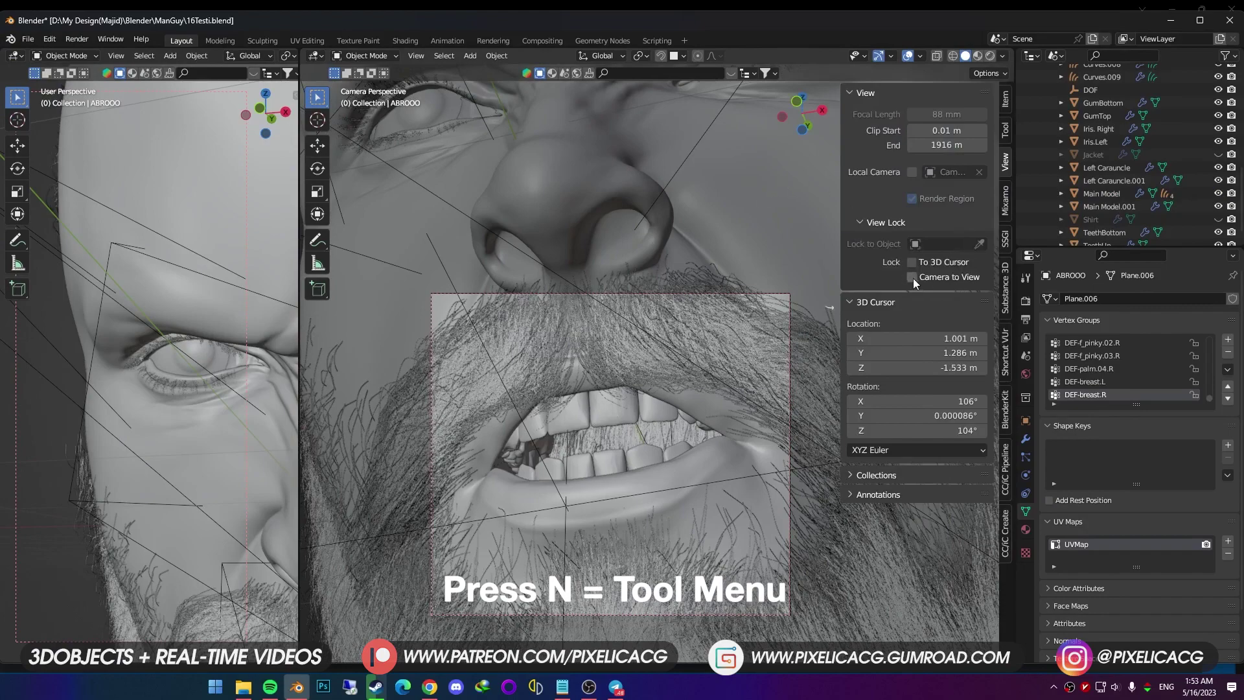
pyautogui.moveTo(546, 347)
pyautogui.keyDown('shift'); pyautogui.mouseDown(button='middle')
pyautogui.moveTo(604, 454)
pyautogui.moveTo(502, 406)
pyautogui.moveTo(698, 475)
pyautogui.moveTo(694, 496)
pyautogui.moveTo(570, 450)
pyautogui.mouseUp(button='middle'); pyautogui.keyUp('shift')
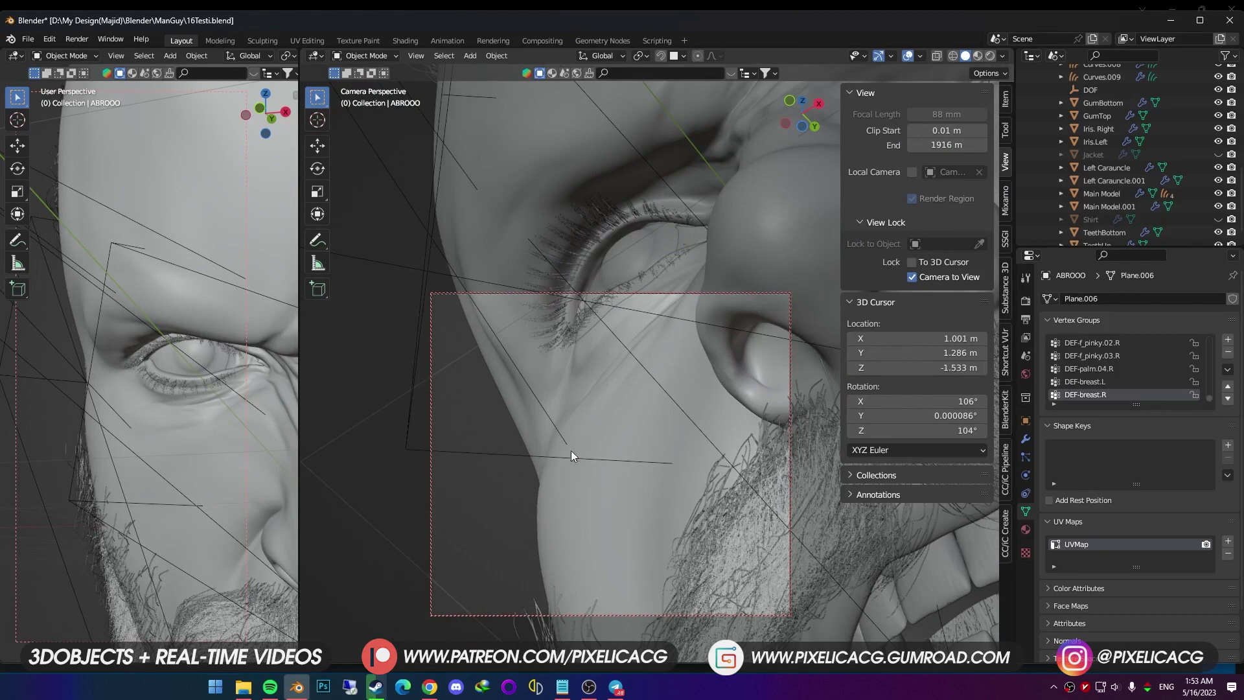
pyautogui.press('z')
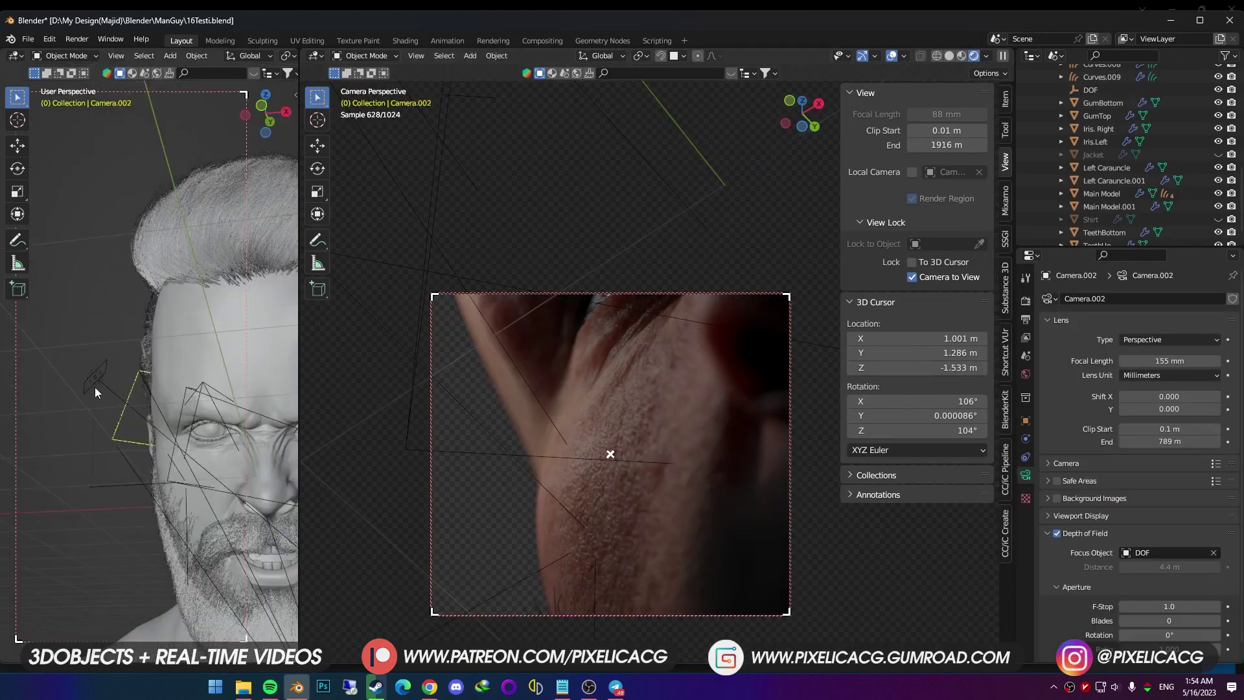
# Move the area light beside the face about 0.9 m along the global Y axis.
pyautogui.click(95, 387)
pyautogui.moveTo(158, 433)
pyautogui.mouseDown(button='middle')
pyautogui.moveTo(170, 429)
pyautogui.moveTo(135, 427)
pyautogui.mouseUp(button='middle')
pyautogui.press('g')
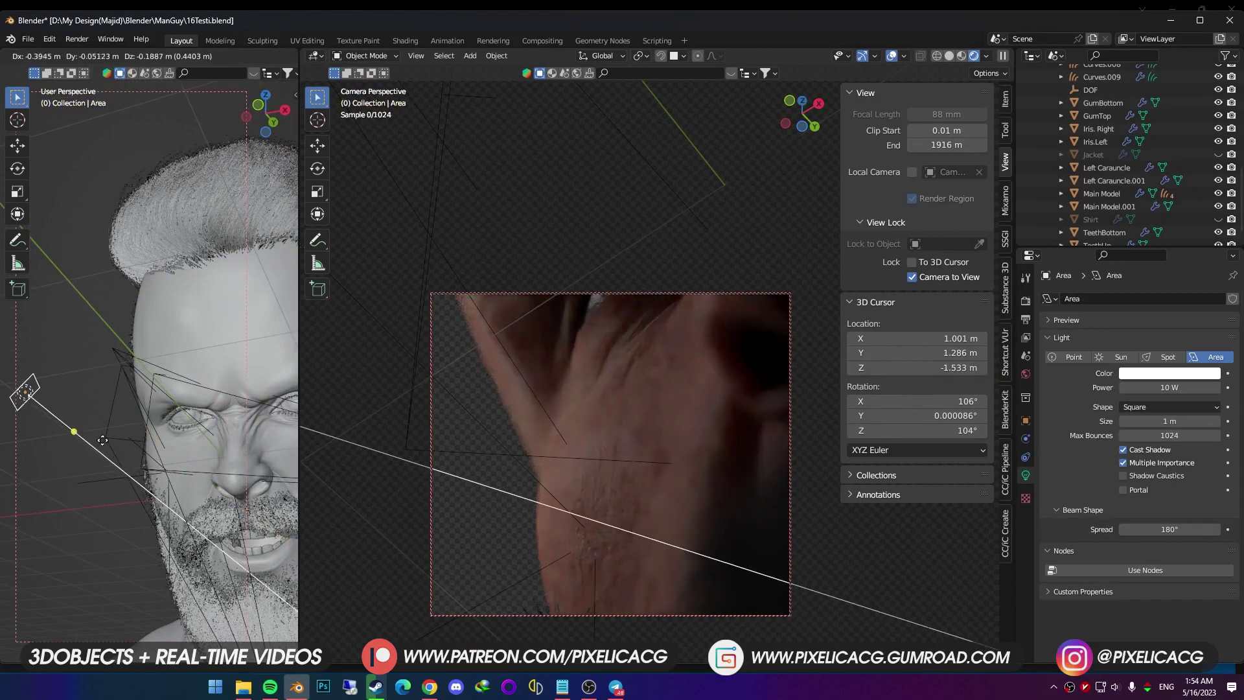
pyautogui.press('y')
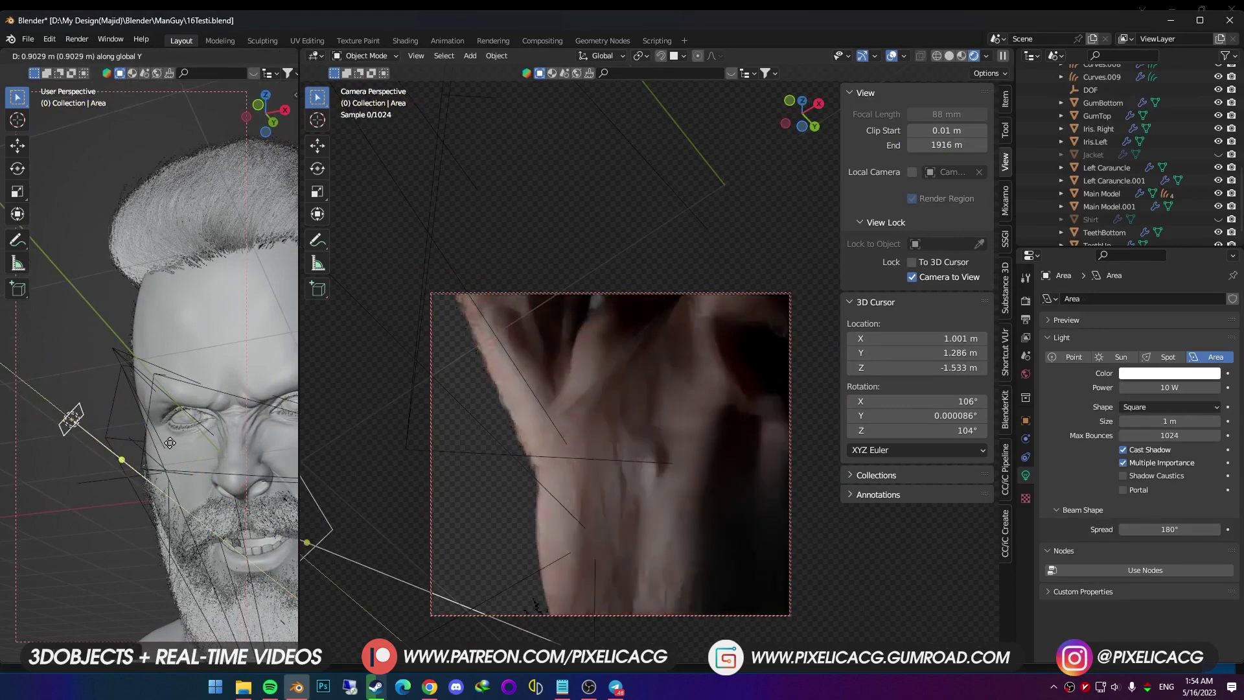
pyautogui.click(170, 443)
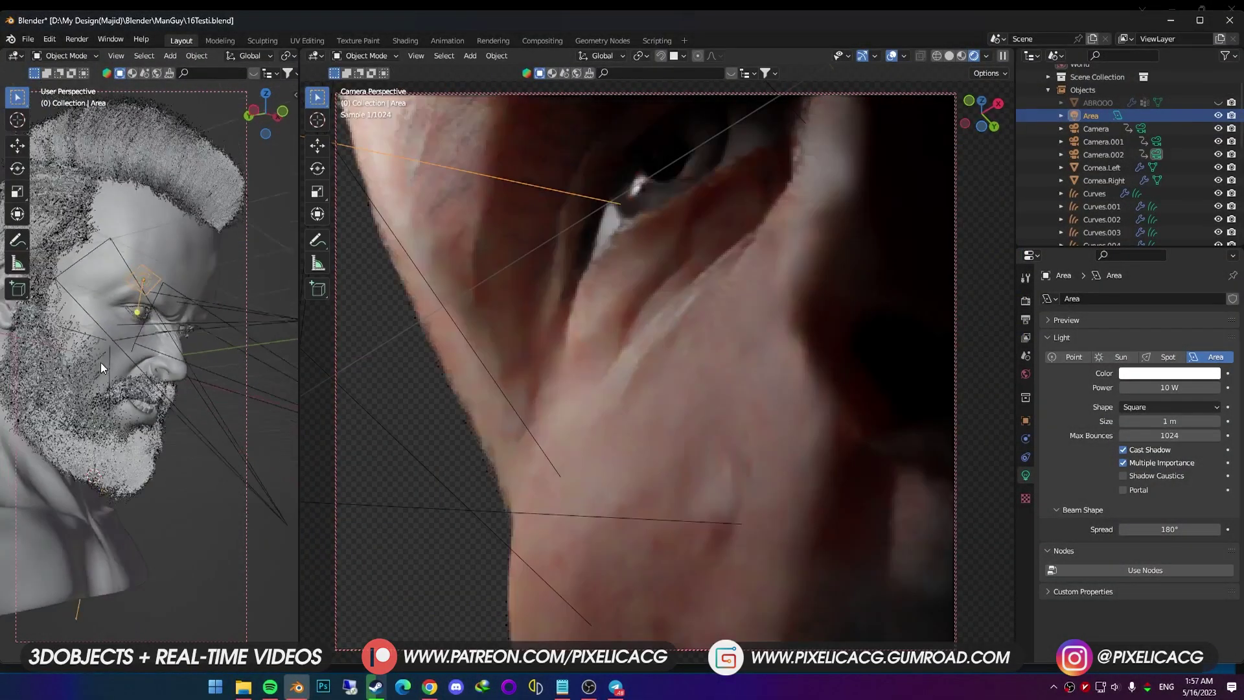
# Move the area light about 0.88 m freely outward from the eye toward the side of the head.
pyautogui.moveTo(100, 363); pyautogui.dragTo(176, 321, button='middle')
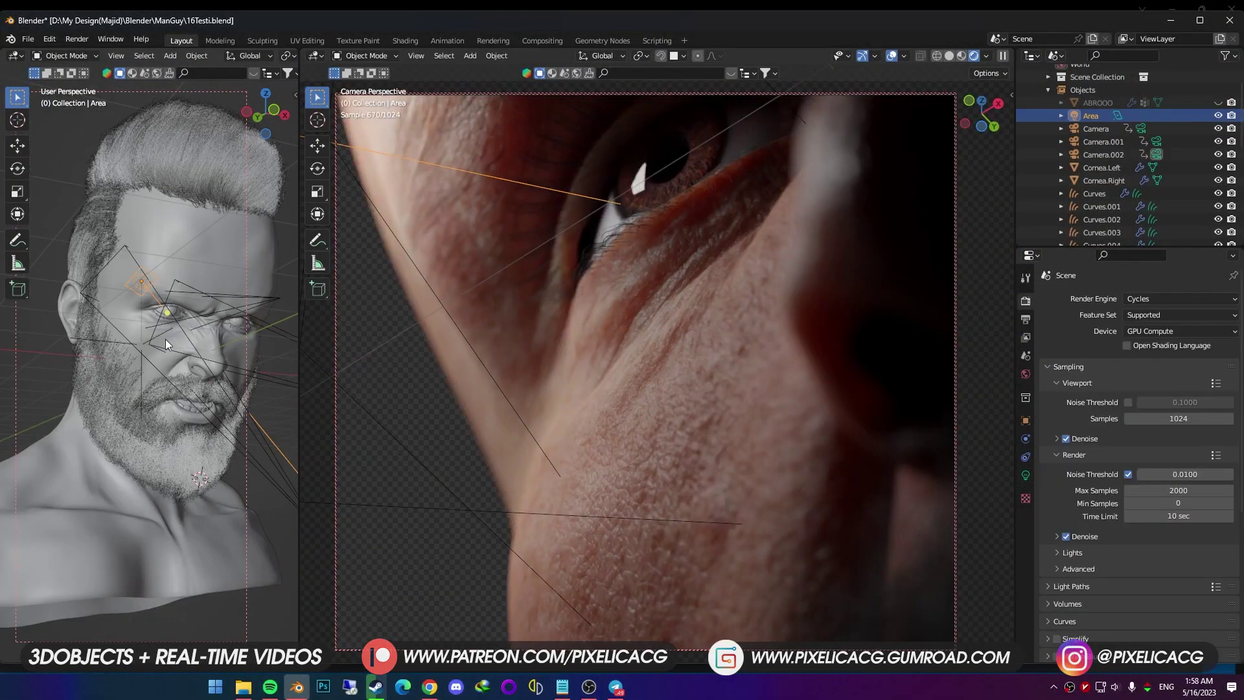
pyautogui.press('g')
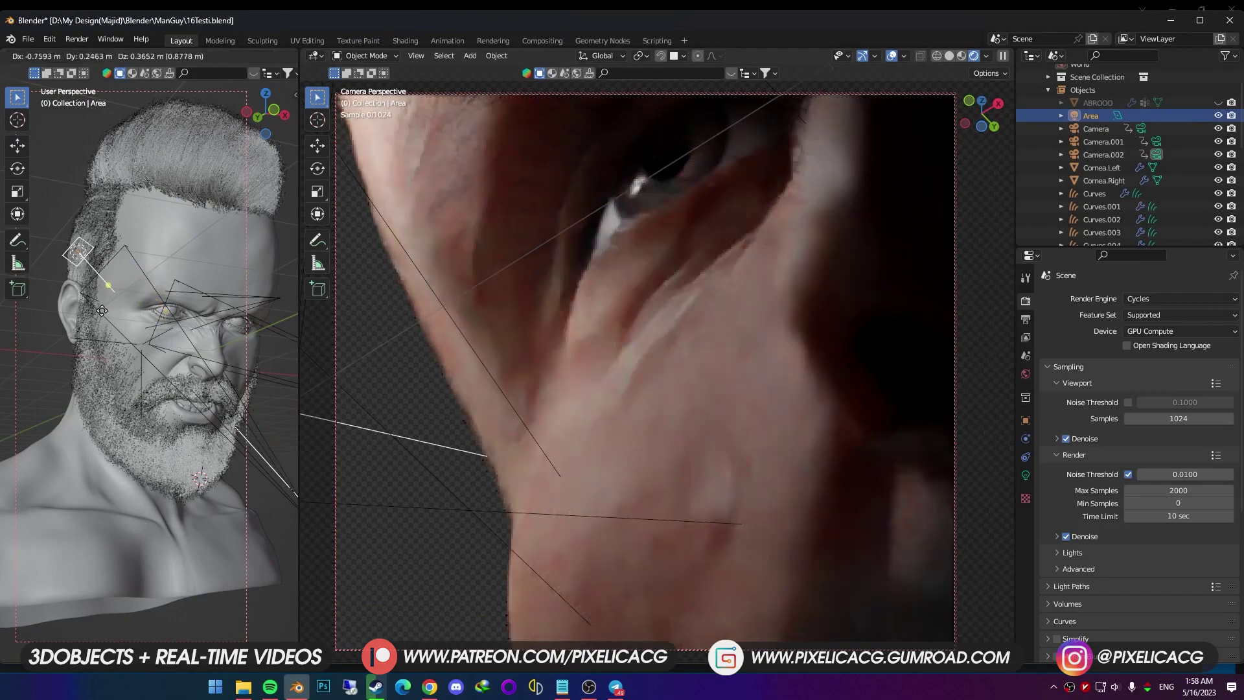
pyautogui.click(103, 310)
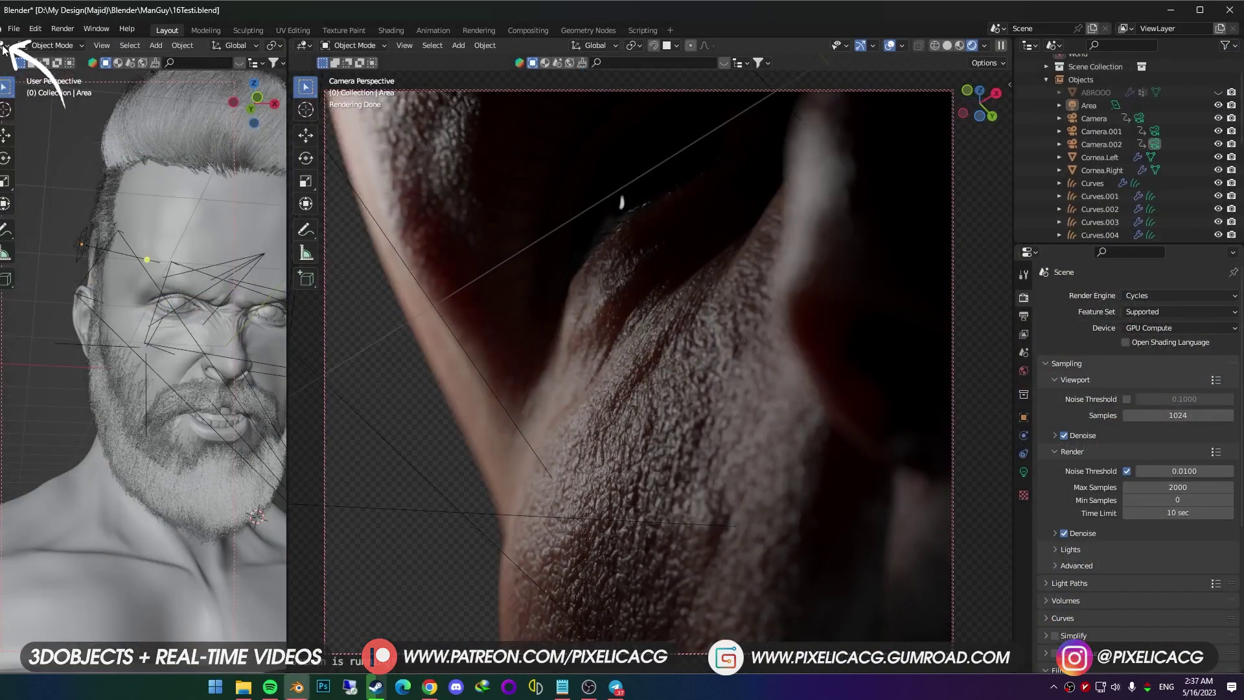
# Change the narrow viewport to the Shader Editor and switch its shader type to World.
pyautogui.click(4, 46)
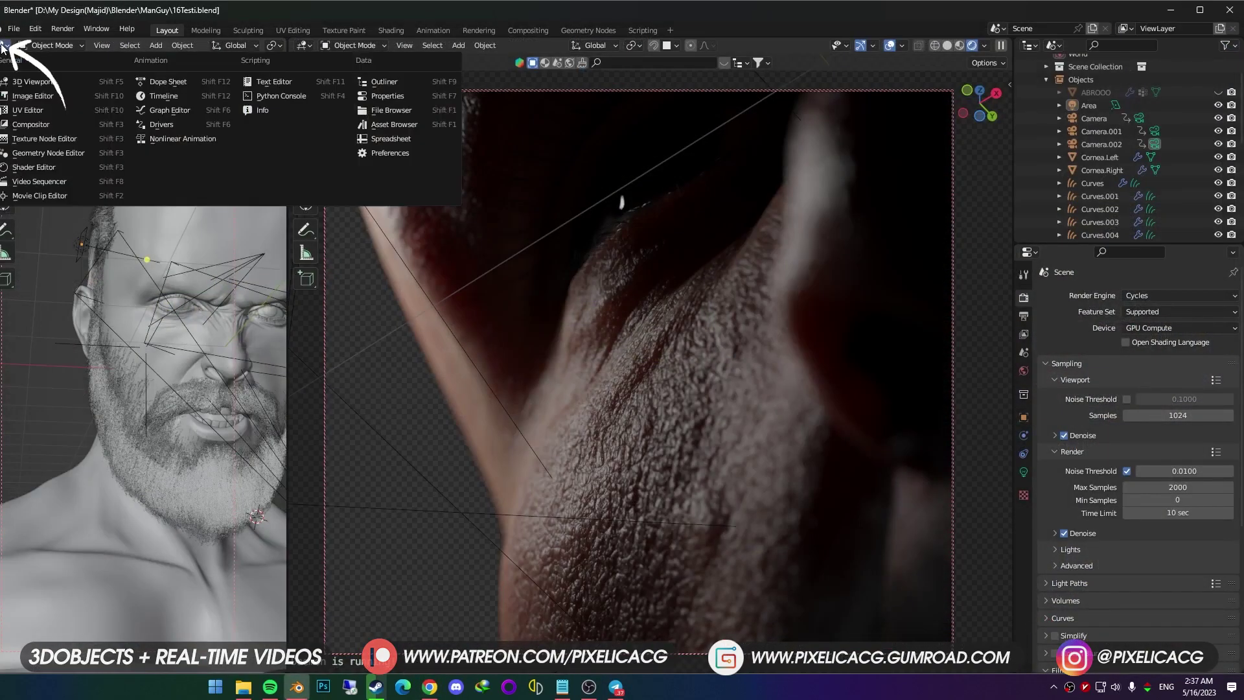
pyautogui.click(39, 167)
pyautogui.click(41, 46)
pyautogui.click(38, 60)
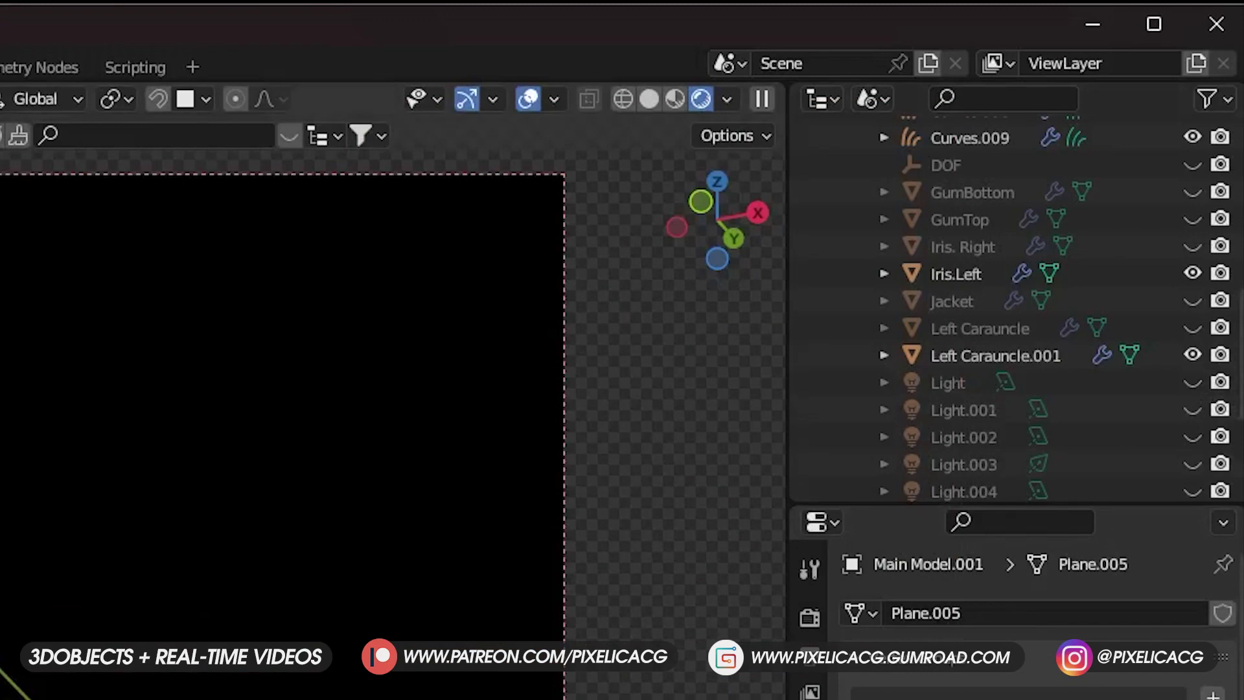
# Add an Environment Texture node below the Background node and connect its Color to the World Output's Surface.
pyautogui.hotkey('shift', 'a')
pyautogui.write('en')
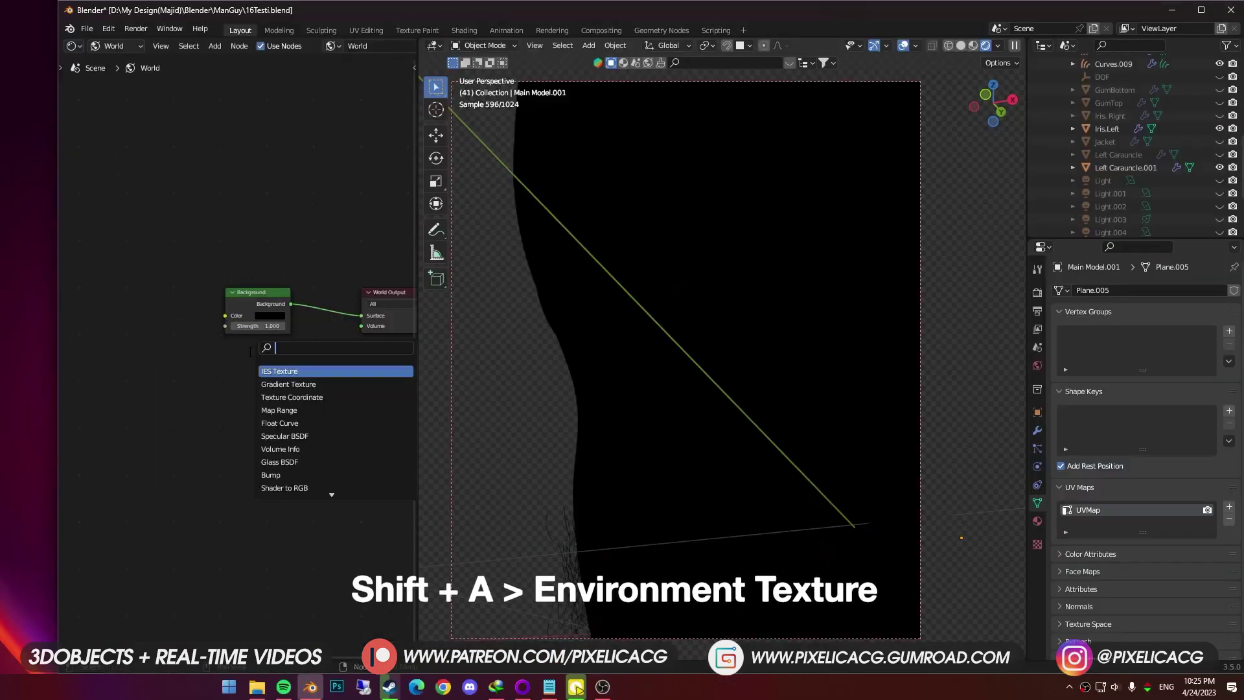
pyautogui.press('Return')
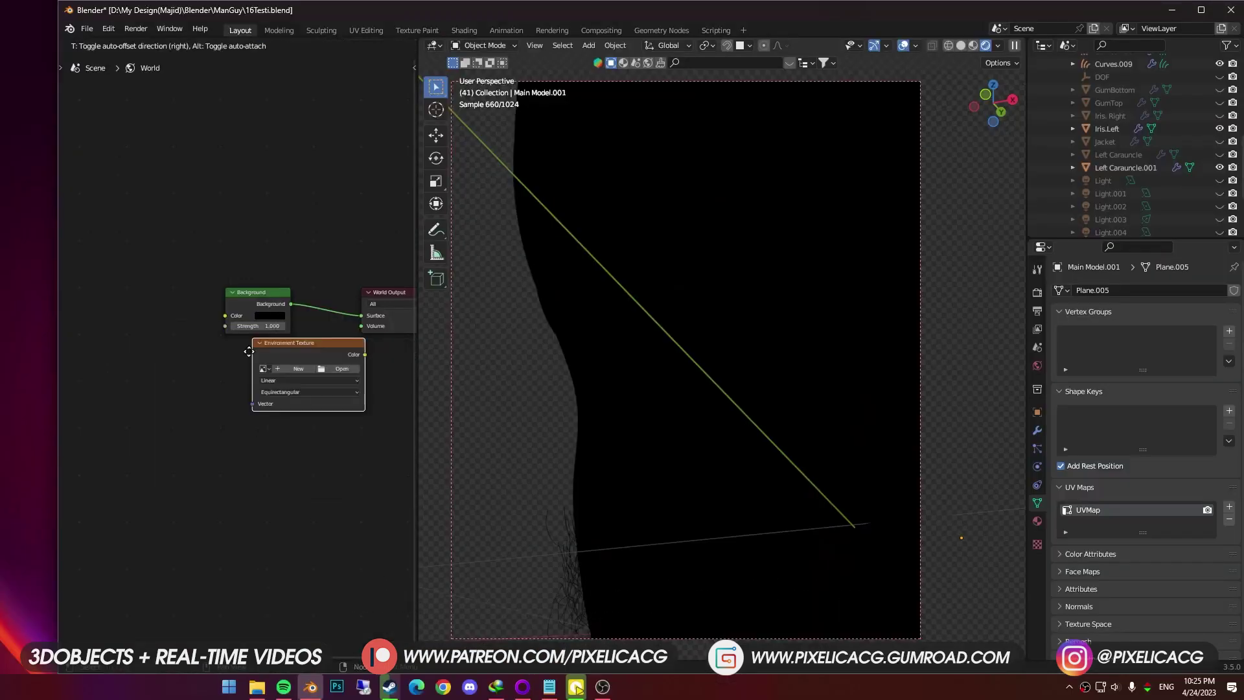
pyautogui.click(199, 368)
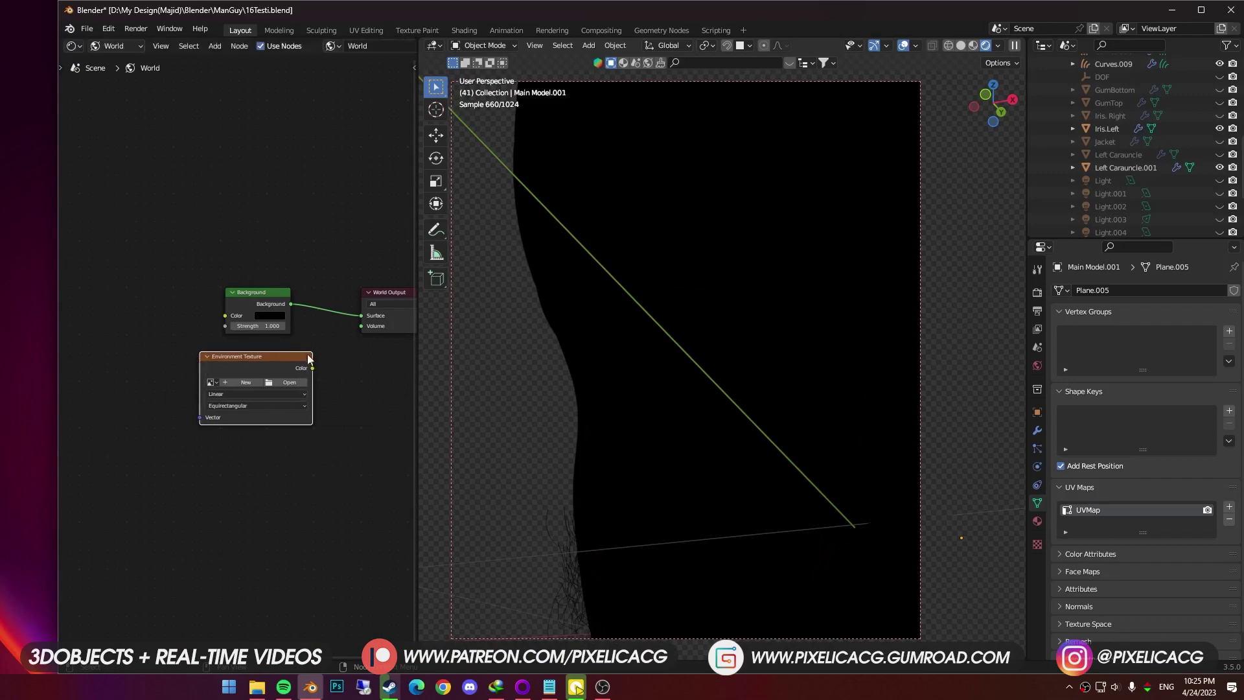
pyautogui.moveTo(348, 317); pyautogui.dragTo(357, 318)
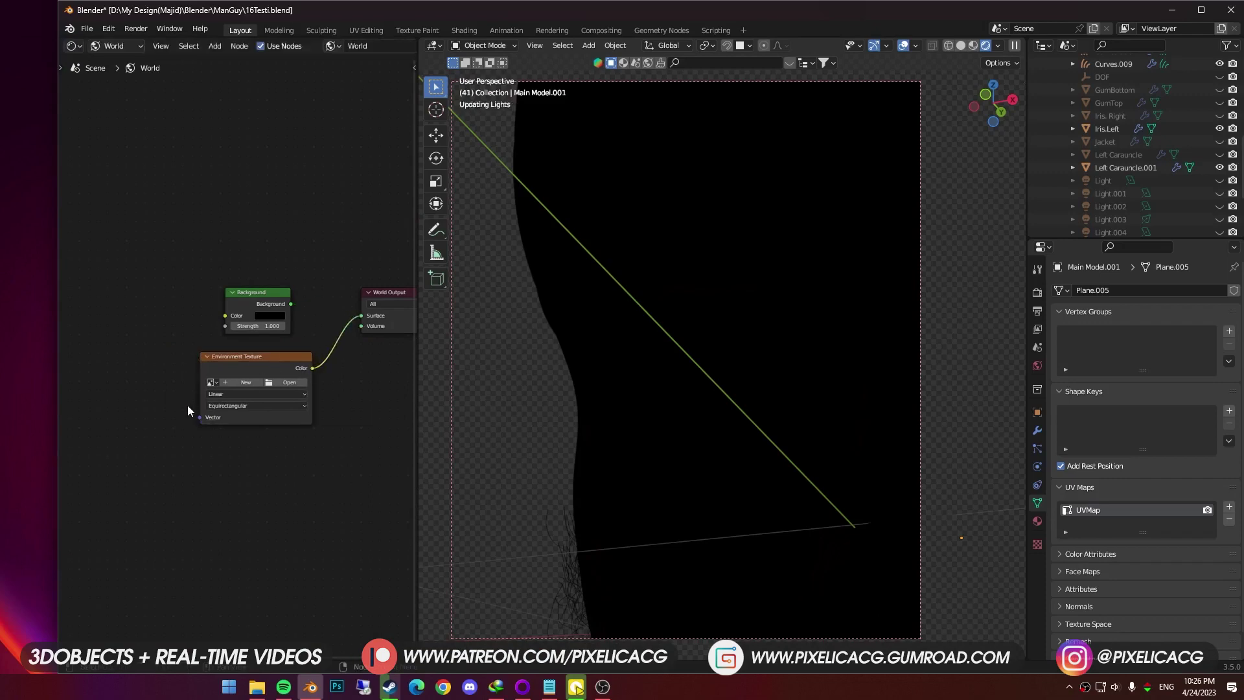
# Add Mapping and Texture Coordinate nodes to the Environment Texture with Node Wrangler's texture setup.
pyautogui.moveTo(203, 391); pyautogui.dragTo(278, 388, button='middle')
pyautogui.scroll(2, 277, 388)
pyautogui.click(349, 349)
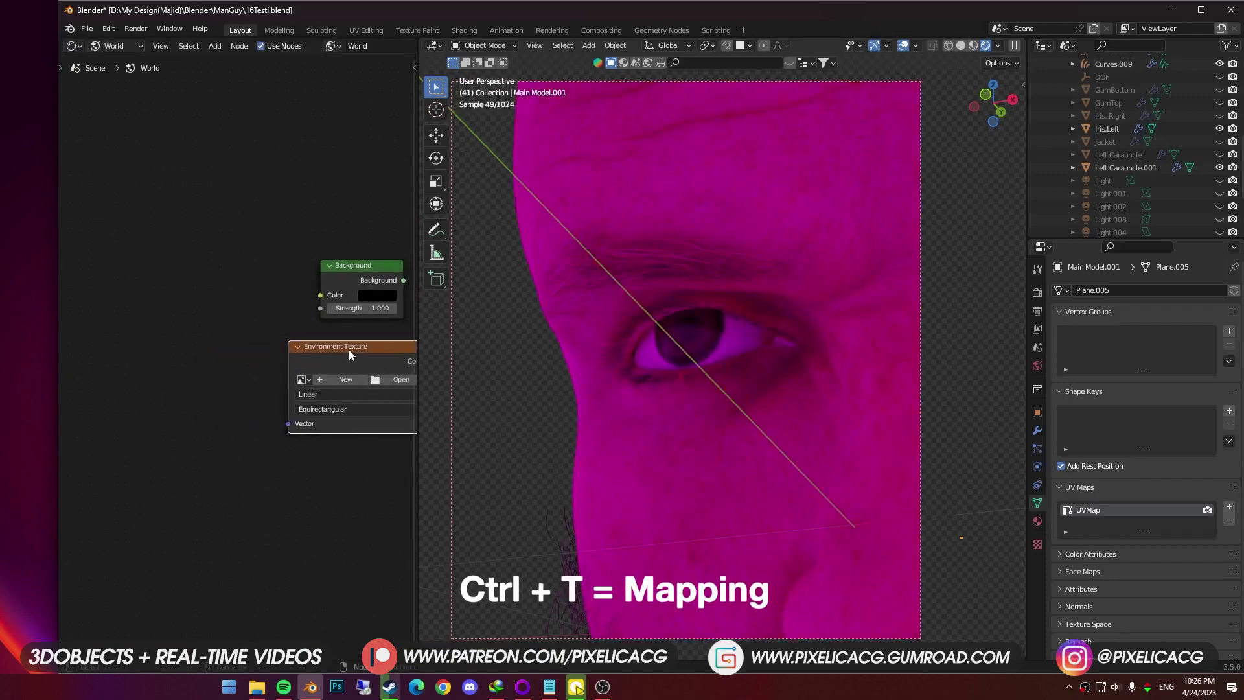
pyautogui.hotkey('ctrl', 't')
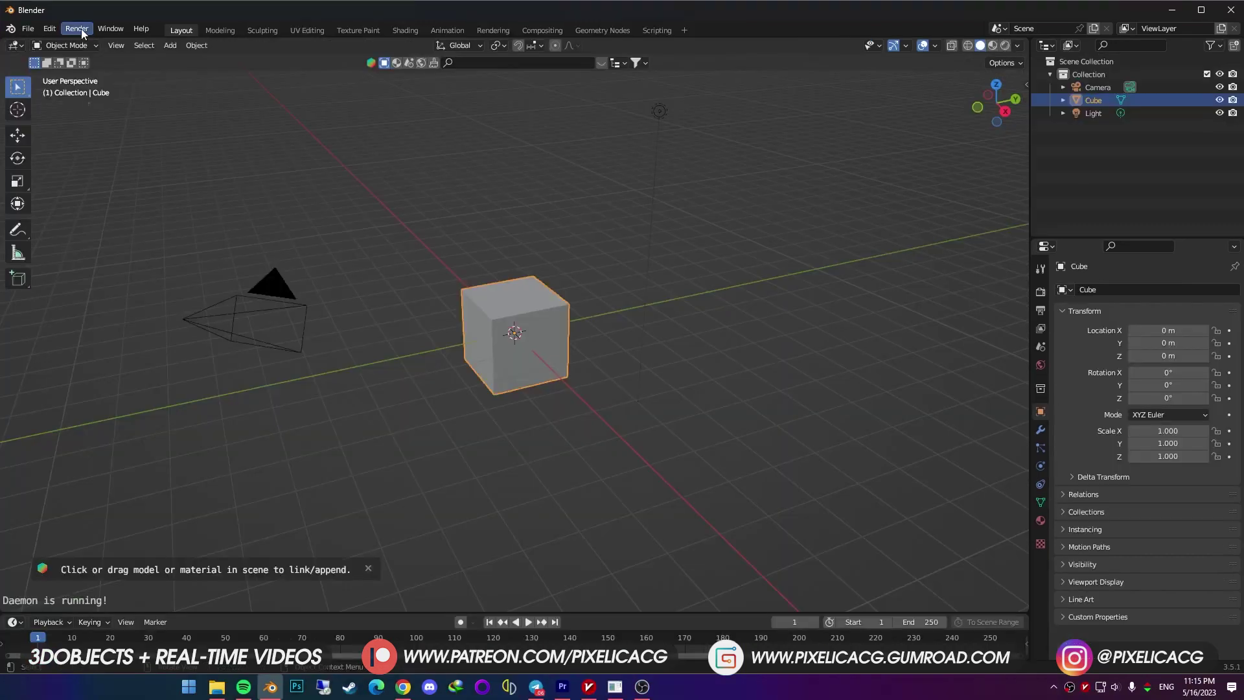
# Open the preferences and search the add-ons for "node".
pyautogui.click(50, 29)
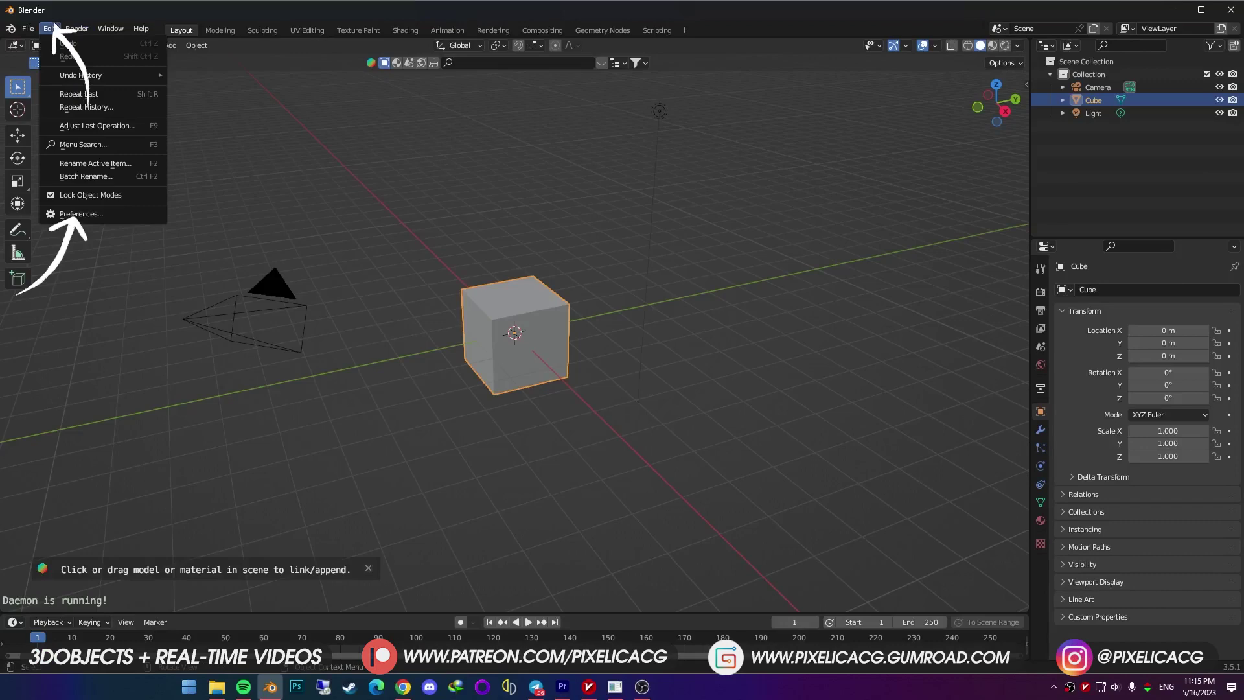
pyautogui.click(91, 206)
pyautogui.write('node')
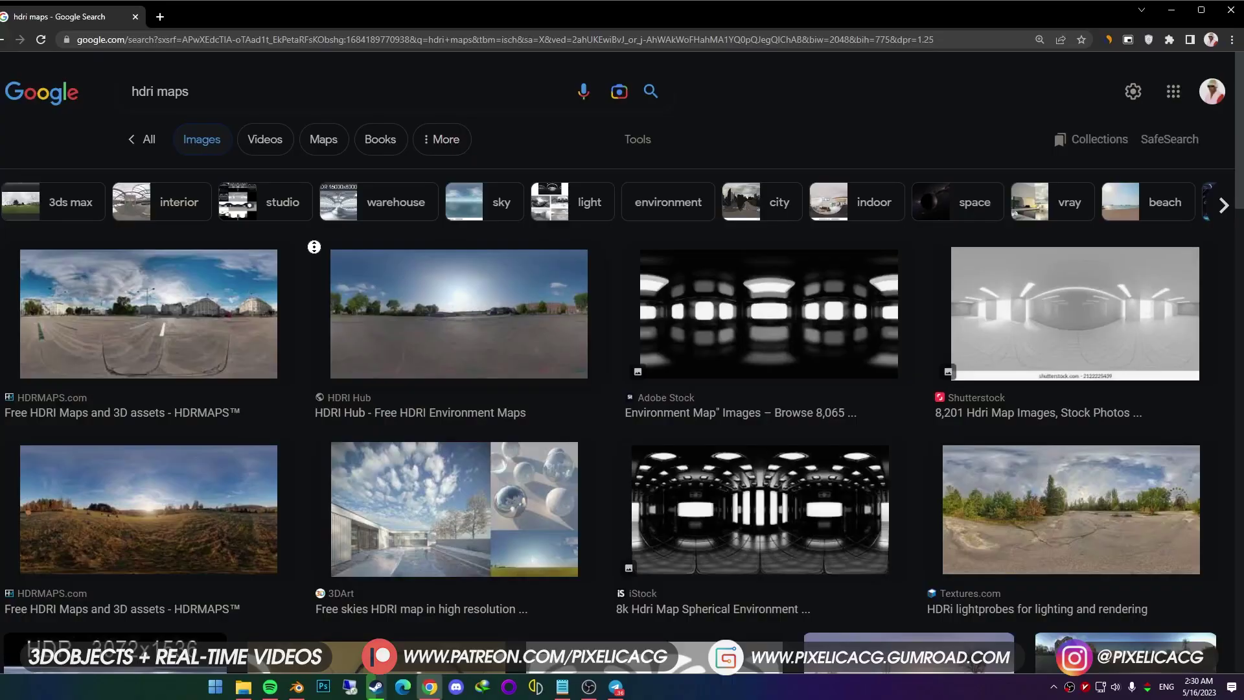
# Switch to the browser, look through the HDRI map images and browse Poly Haven's HDRI library.
pyautogui.middleClick(312, 262)
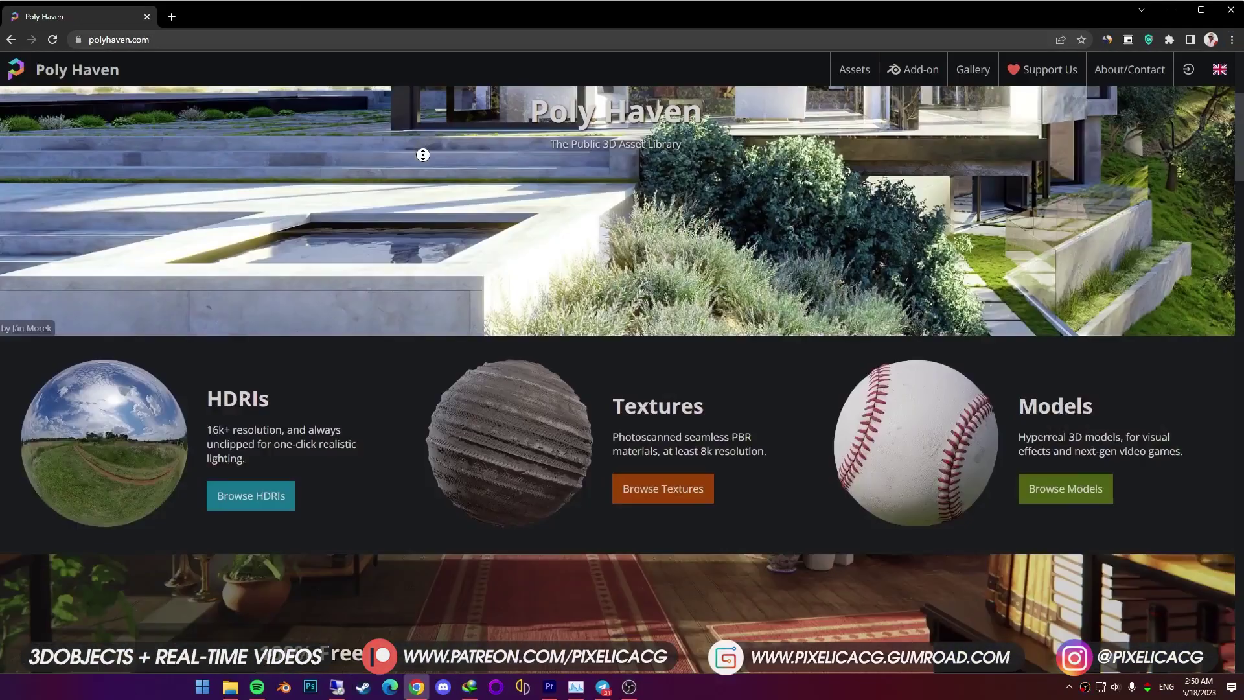
pyautogui.scroll(-1, 422, 153)
pyautogui.click(249, 485)
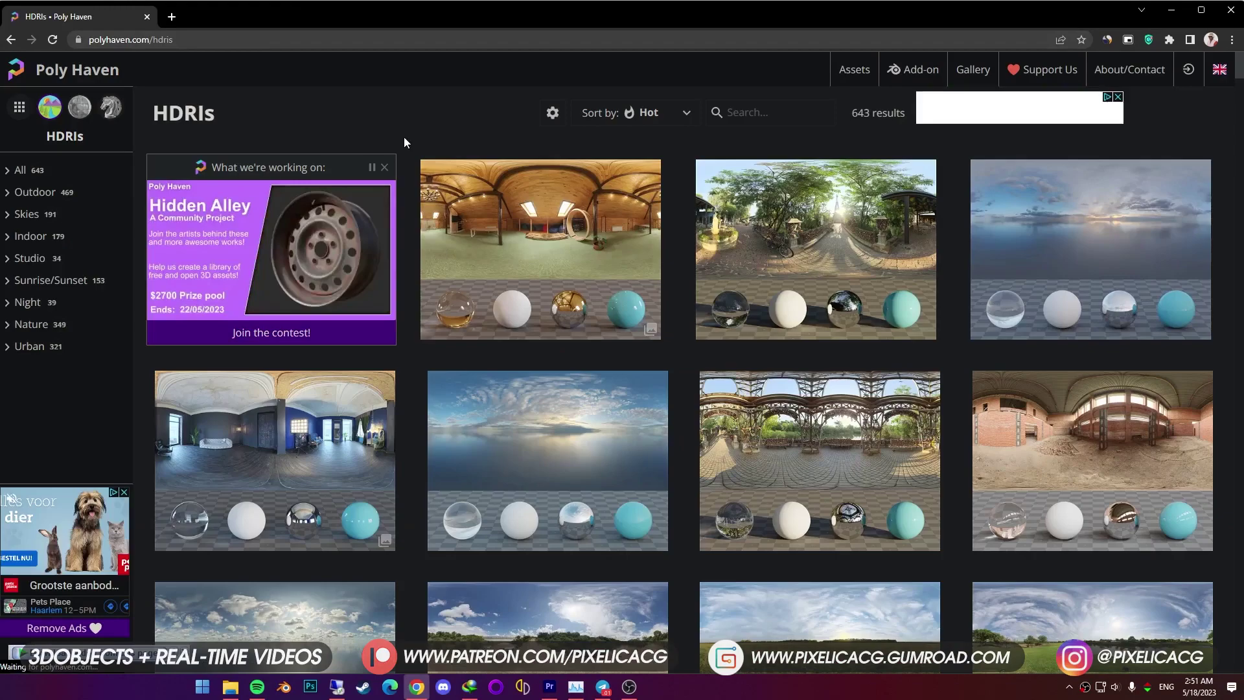
pyautogui.middleClick(410, 146)
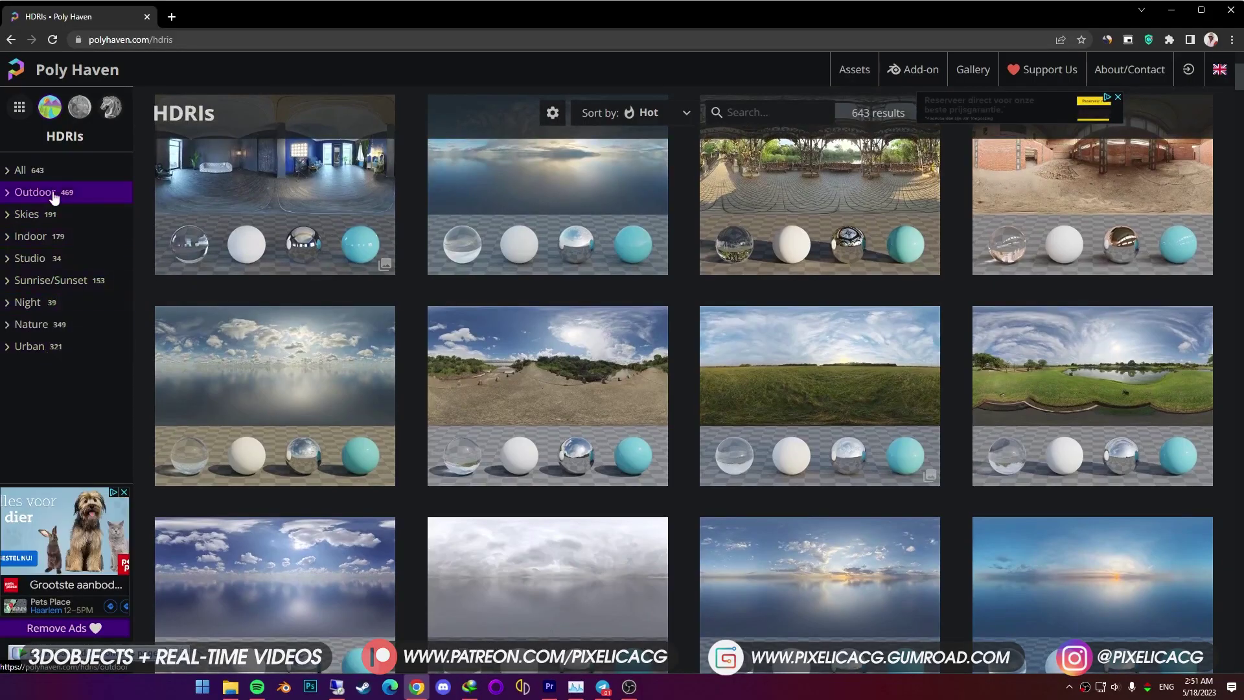
# Filter the HDRIs to Outdoor > High Contrast and open the Little Paris Eiffel Tower HDRI.
pyautogui.click(23, 198)
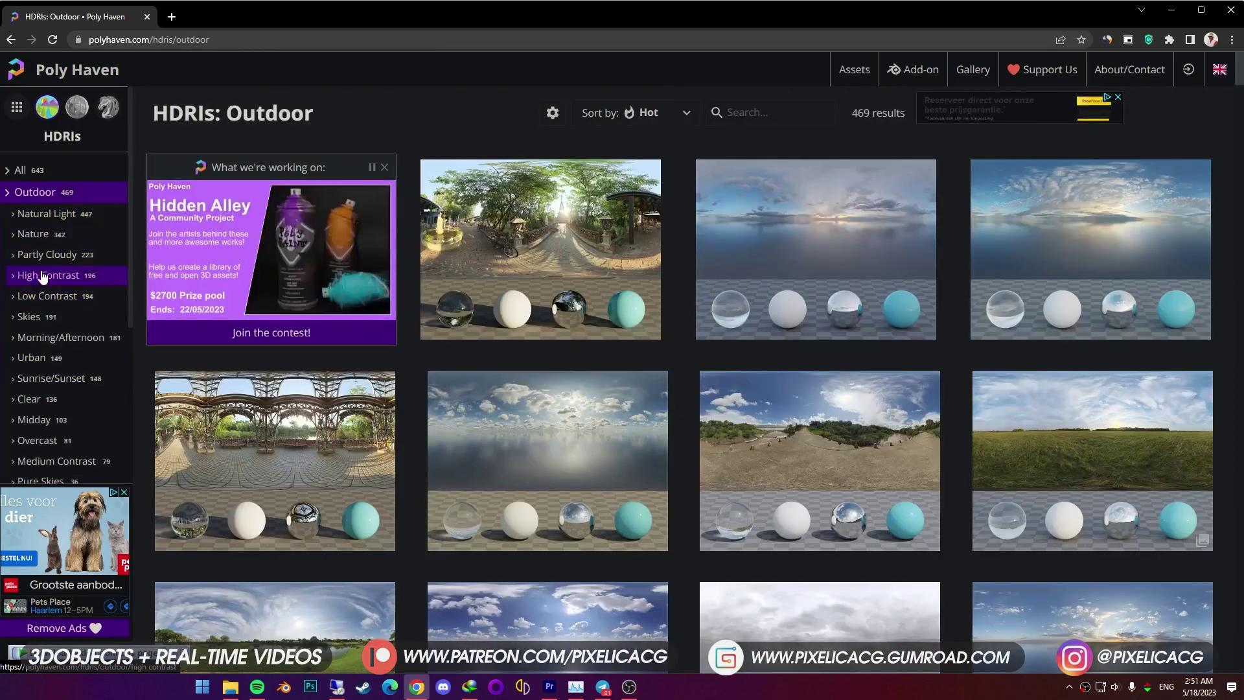
pyautogui.click(63, 277)
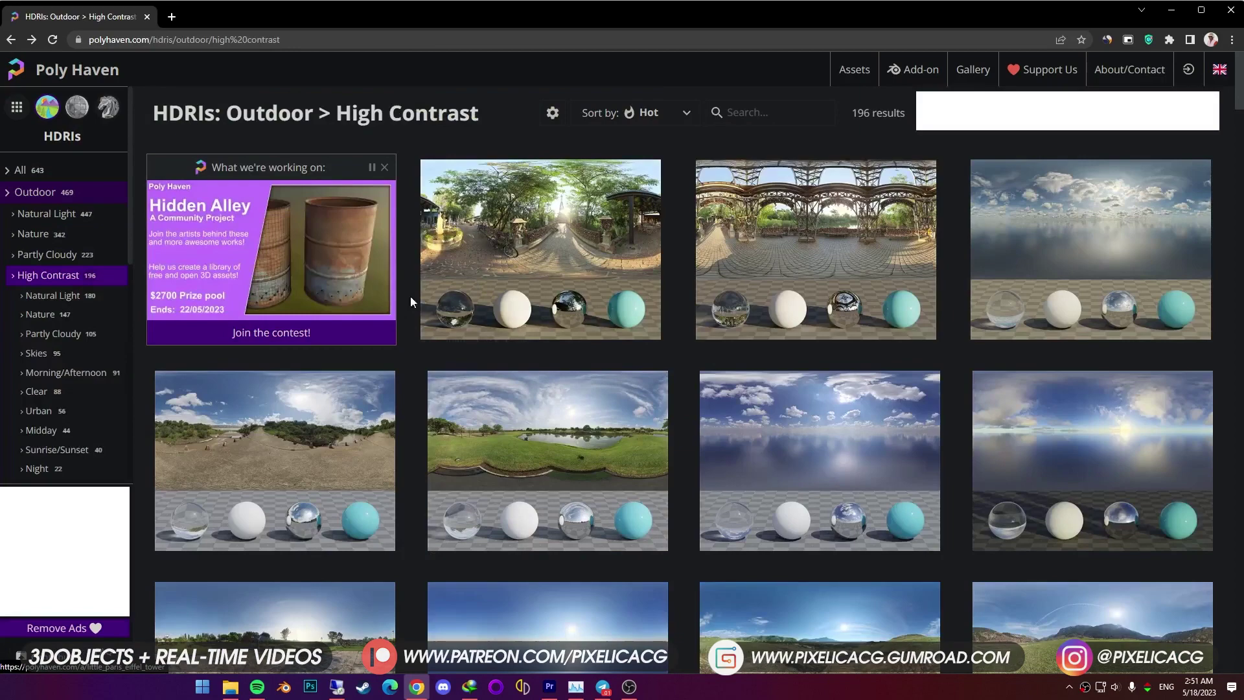
pyautogui.click(447, 337)
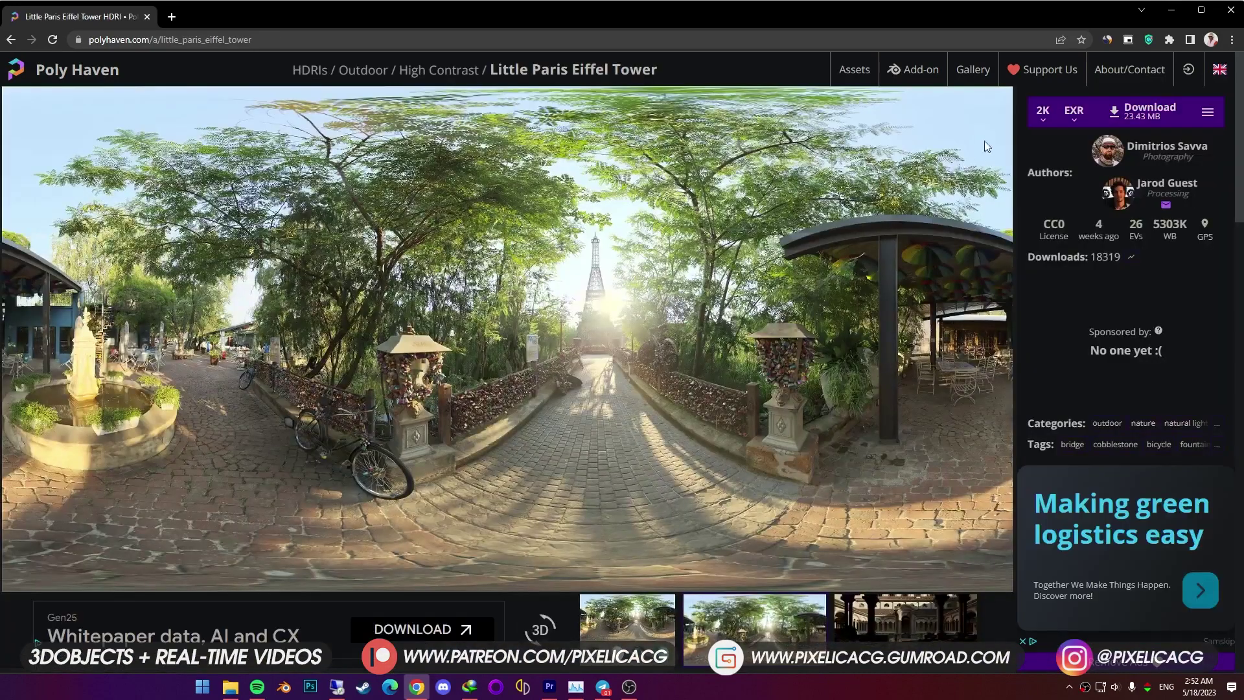
# Choose the 4K resolution for the Little Paris Eiffel Tower download and browse further high-contrast outdoor HDRIs.
pyautogui.click(1041, 111)
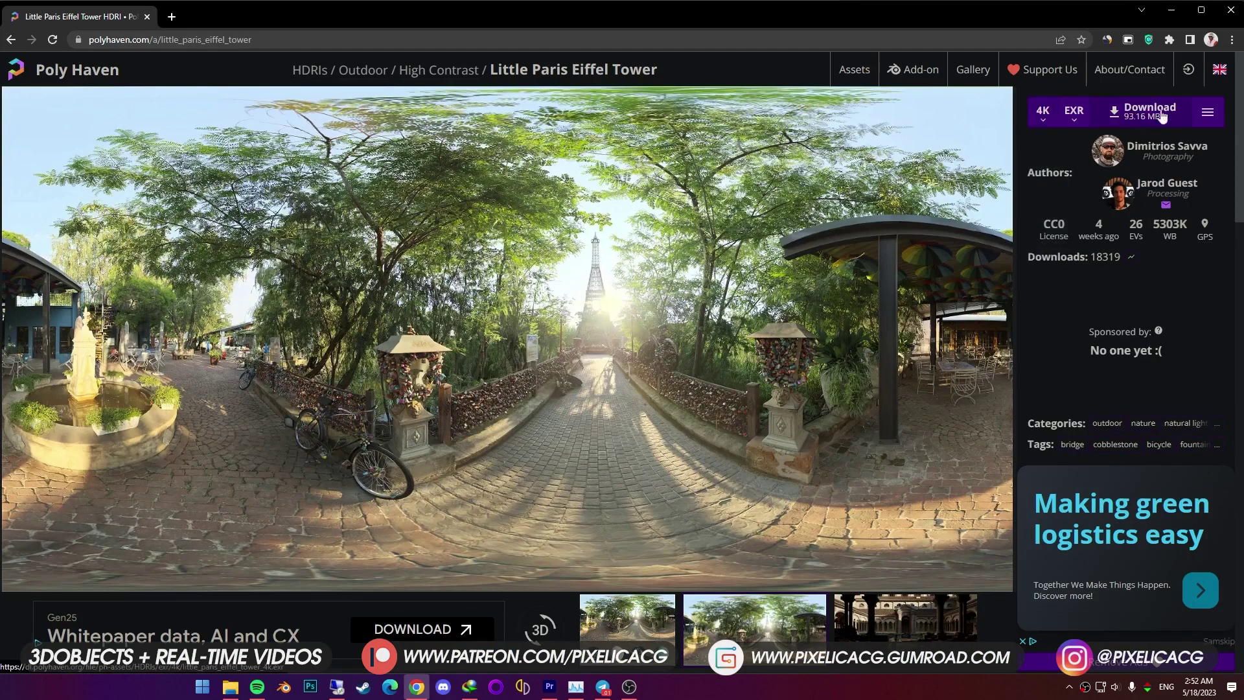
pyautogui.scroll(-5, 947, 272)
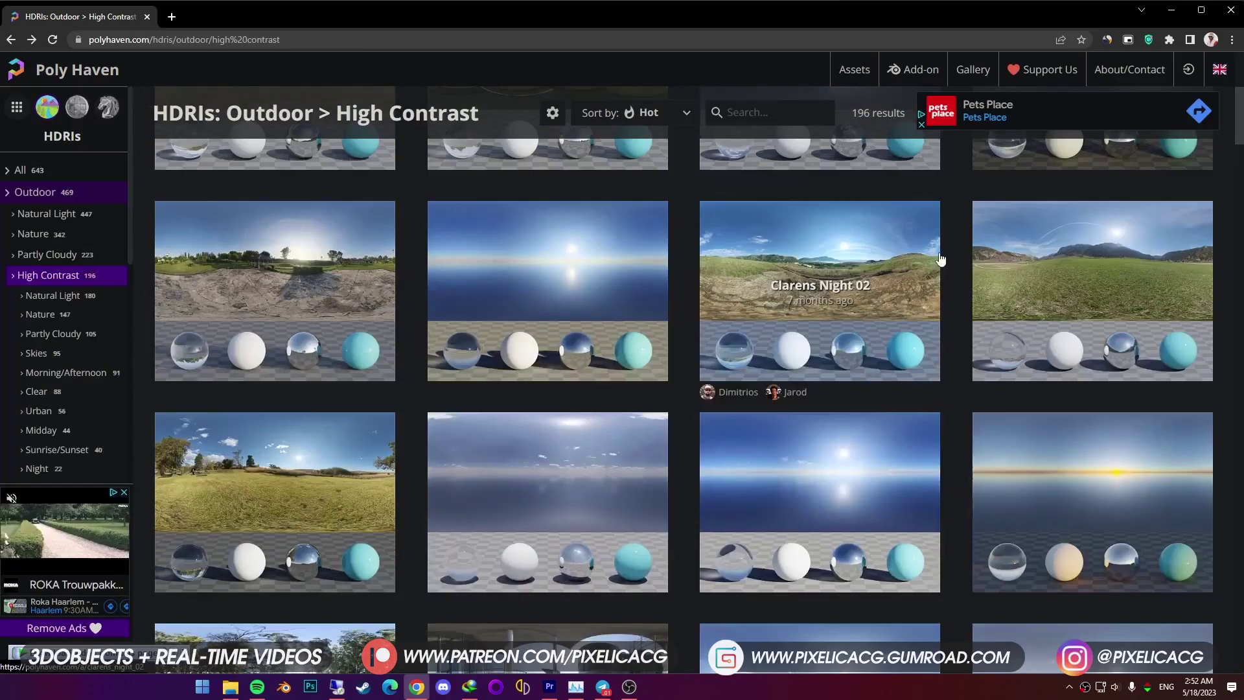
pyautogui.scroll(-7, 939, 258)
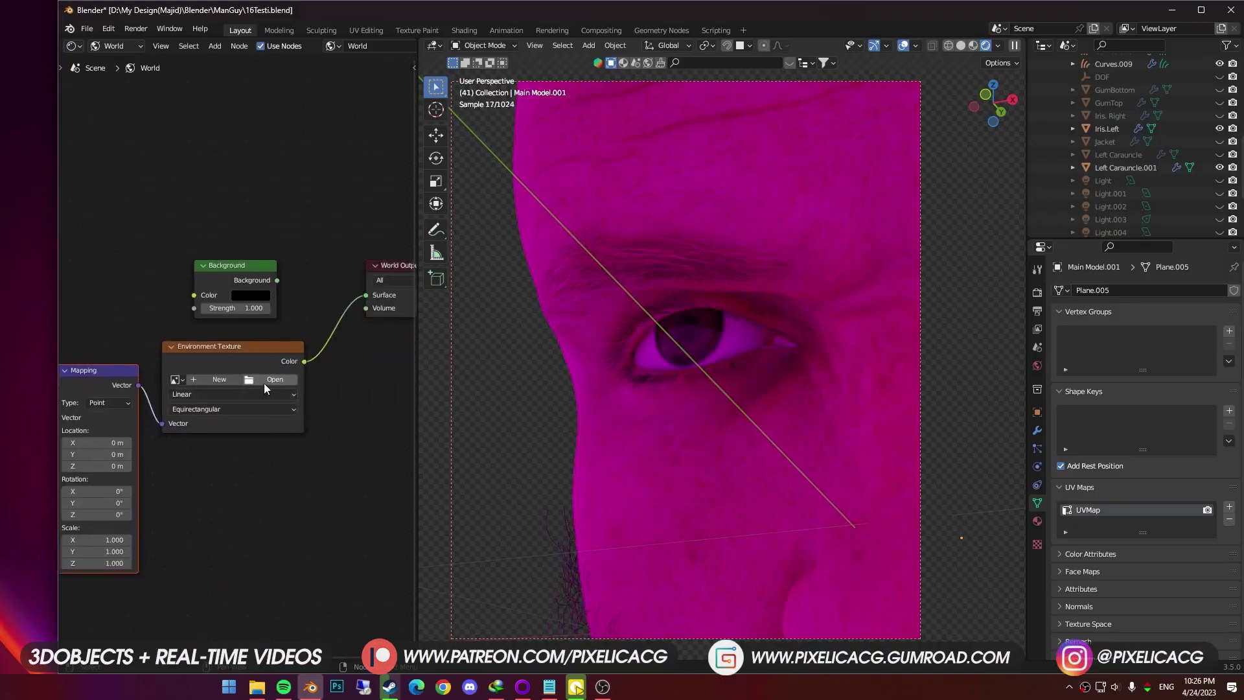
# Switch back to Blender and load tears_of_steel_bridge_2k.exr from the HDRIHaven folder into the Environment Texture node.
pyautogui.click(272, 380)
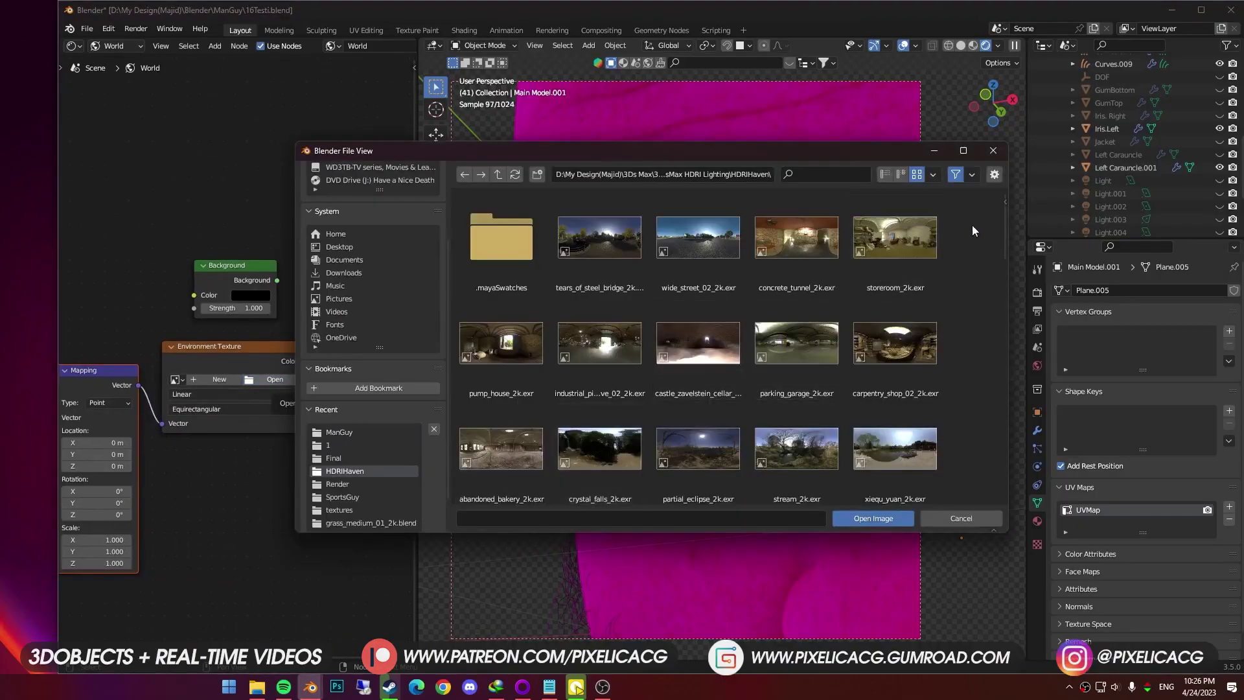
pyautogui.moveTo(1002, 228); pyautogui.dragTo(632, 235)
pyautogui.click(632, 235)
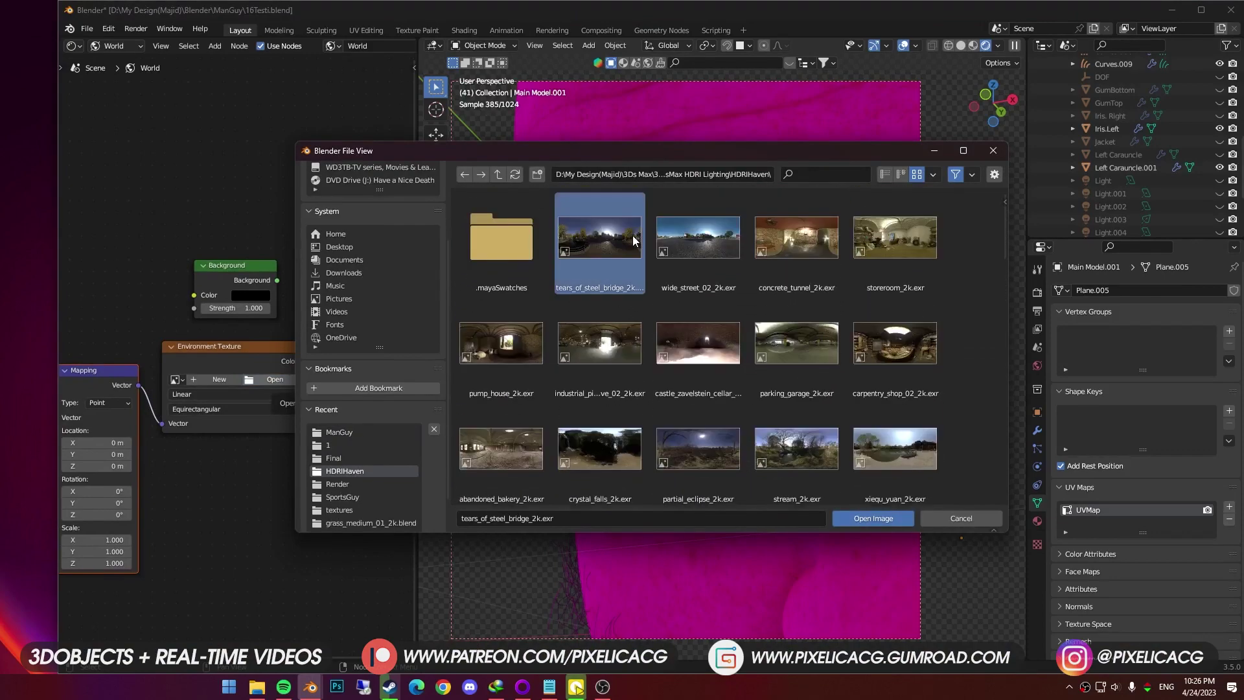
pyautogui.doubleClick(633, 235)
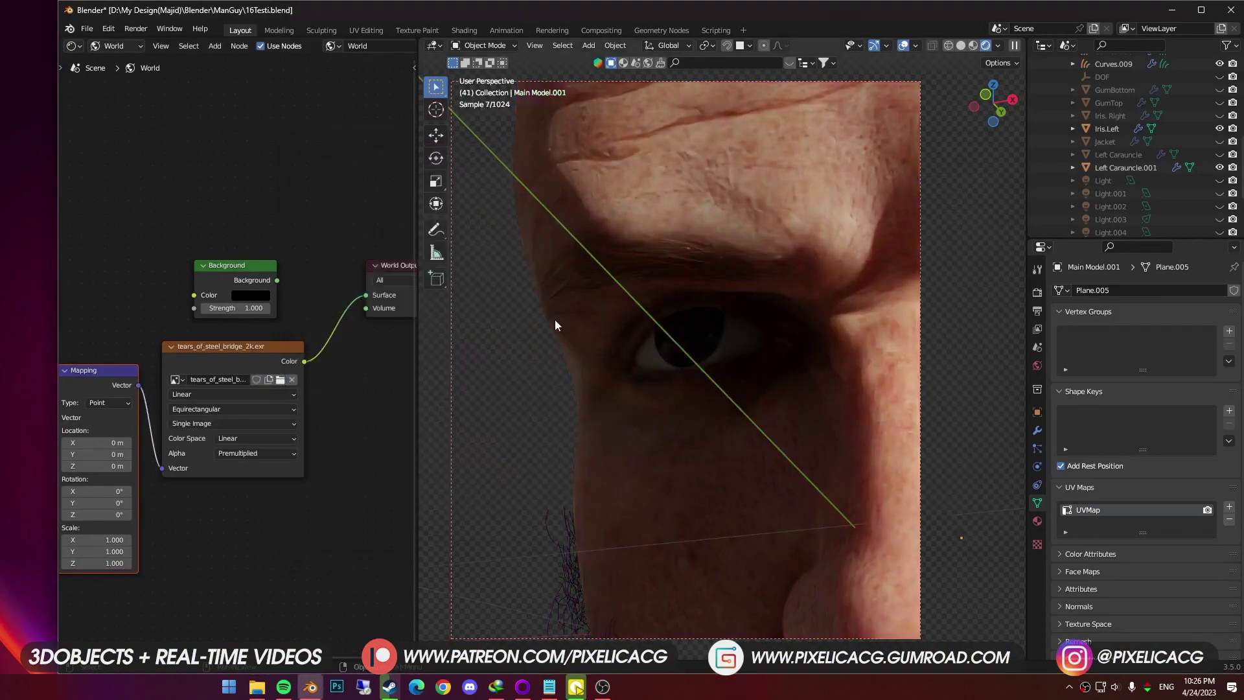
pyautogui.moveTo(161, 479); pyautogui.dragTo(258, 449, button='middle')
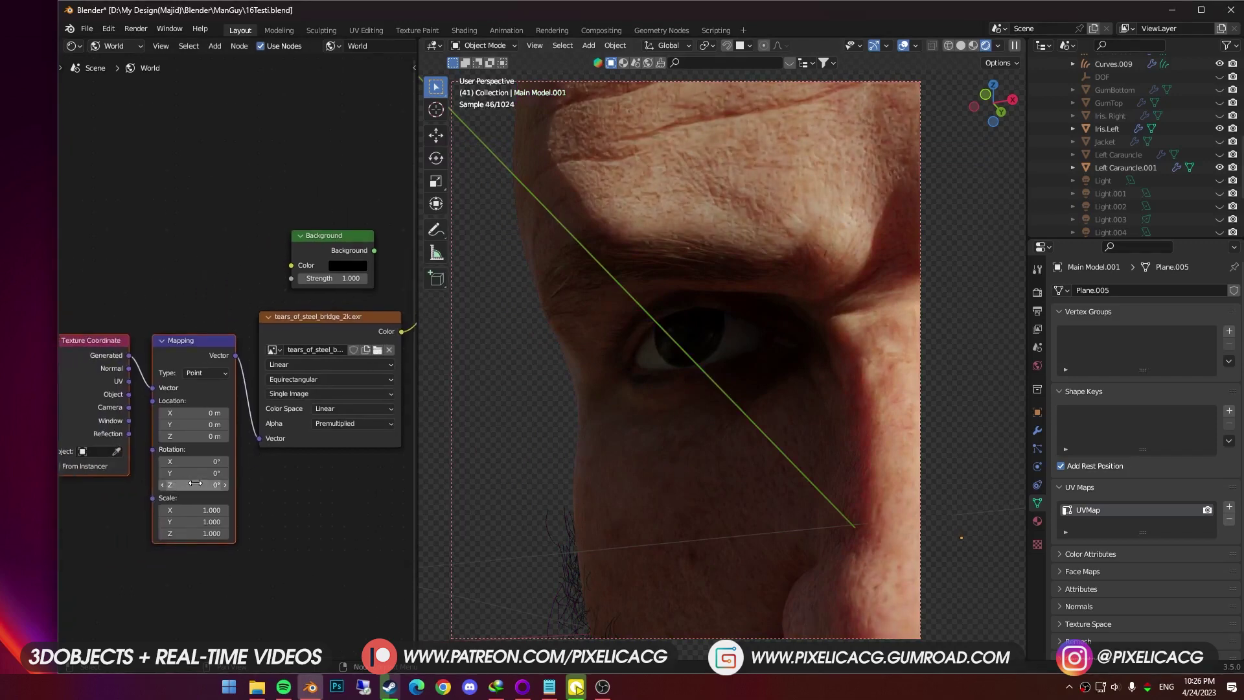
# Rotate the HDRI in the Mapping node to about 143° around Z so its light reaches the face and eye.
pyautogui.moveTo(194, 485); pyautogui.dragTo(230, 484)
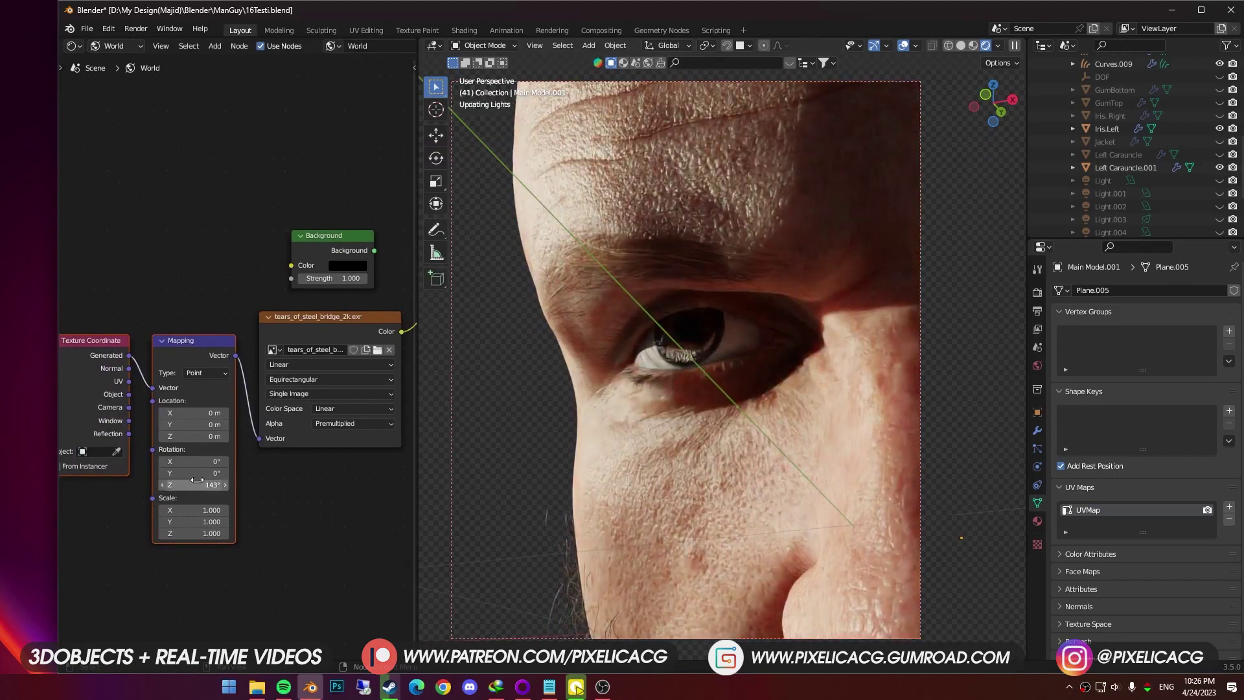
pyautogui.scroll(5, 645, 376)
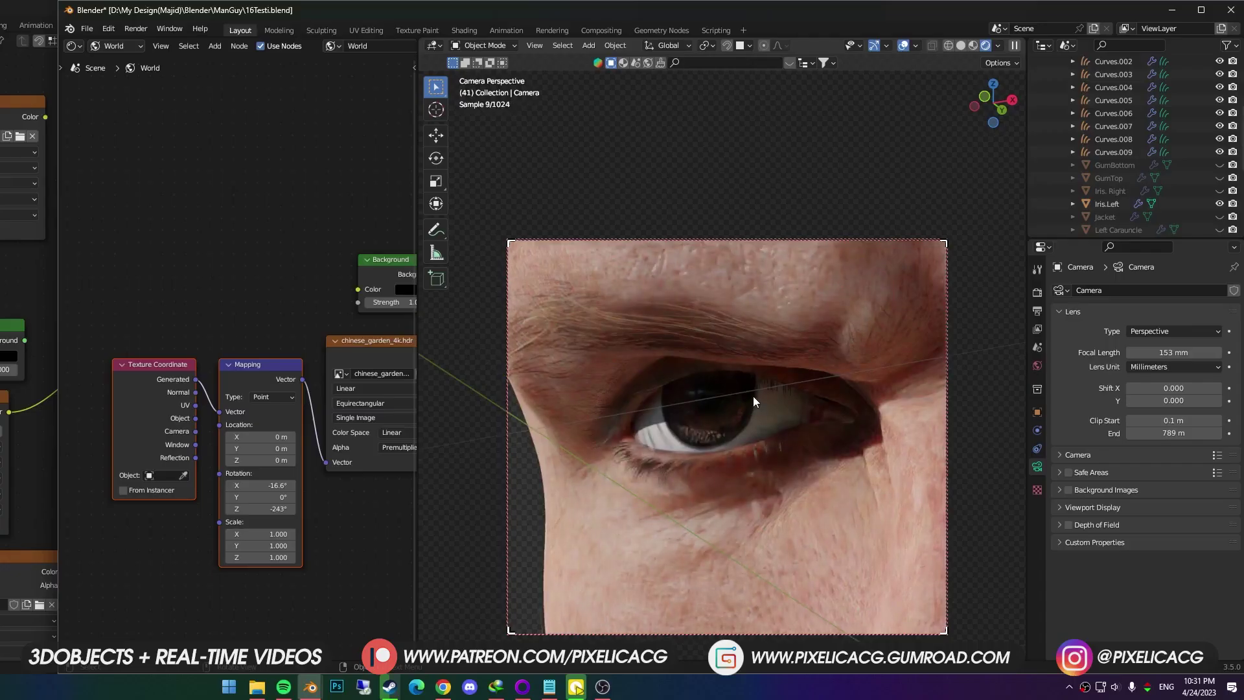
# Try a different focal length for the scene camera to compare the face framing.
pyautogui.scroll(-3, 753, 395)
pyautogui.scroll(-1, 748, 390)
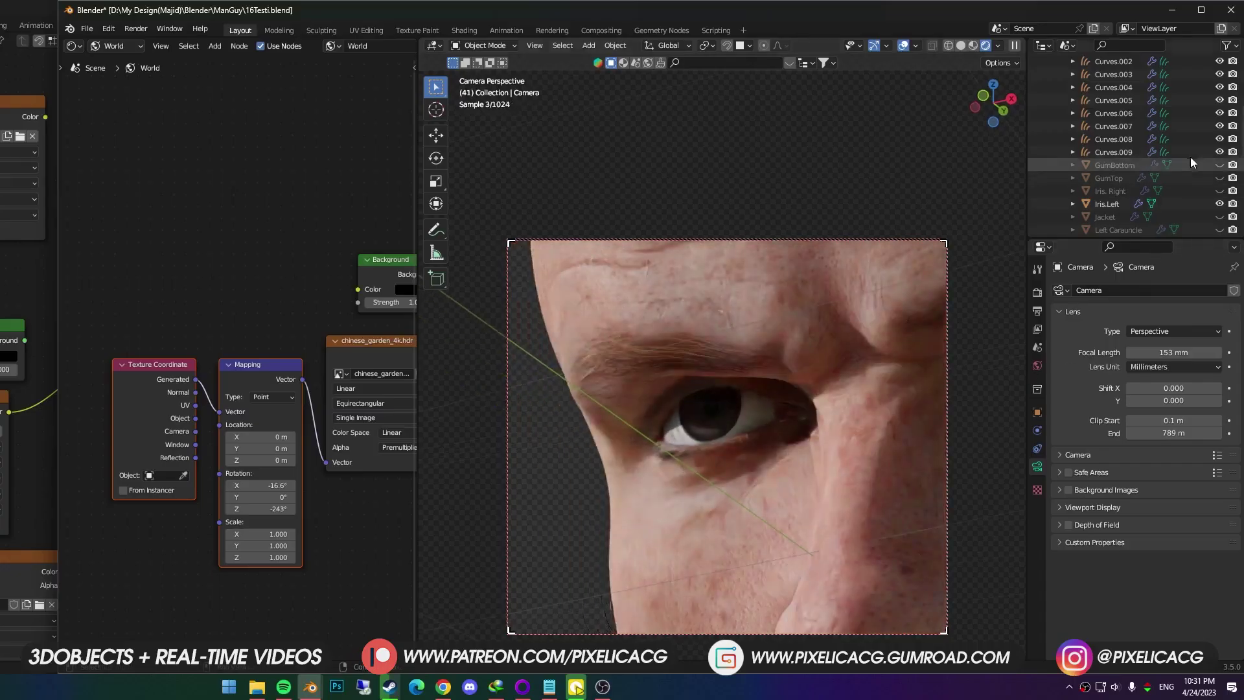
pyautogui.scroll(3, 1175, 191)
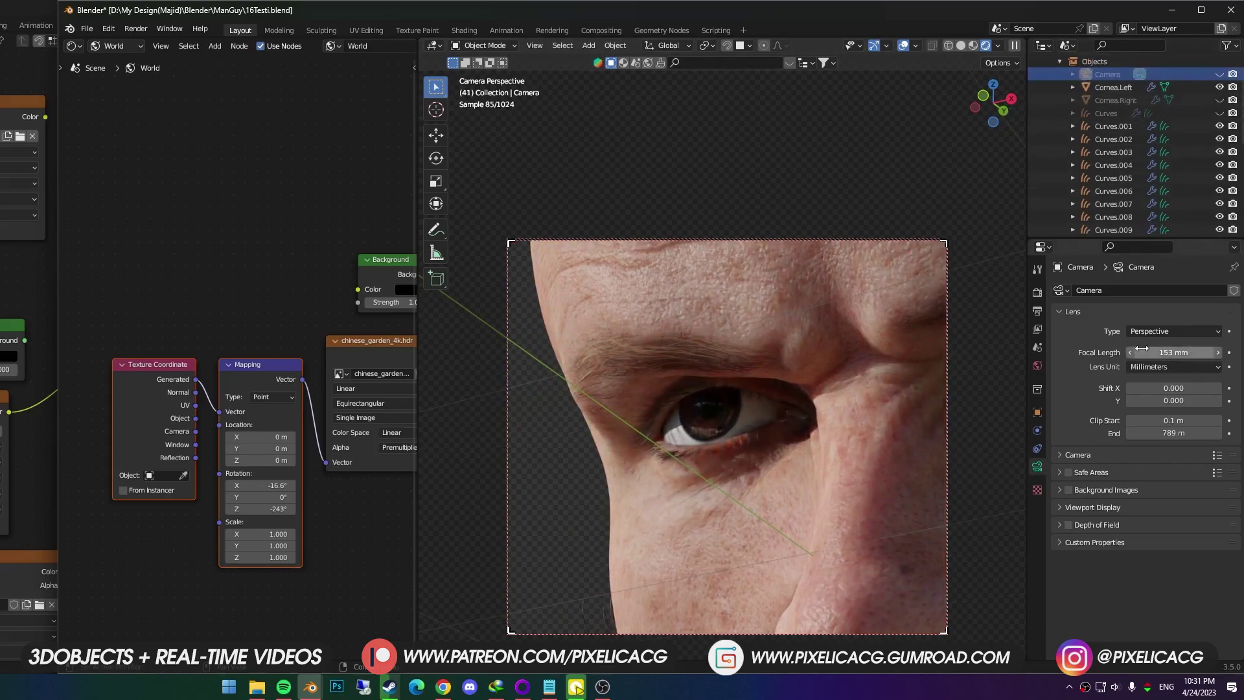
pyautogui.moveTo(1142, 349); pyautogui.dragTo(1164, 352)
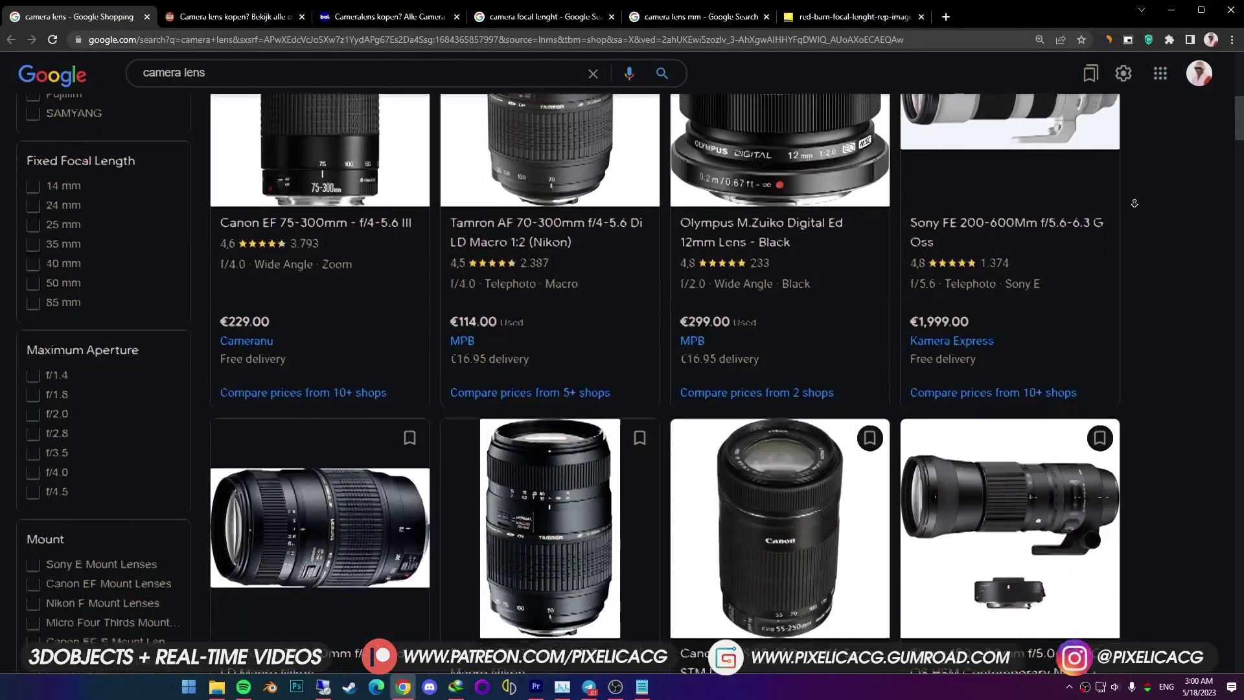
# Switch to the browser and look through camera lens listings and focal length comparison images.
pyautogui.scroll(-5, 1134, 203)
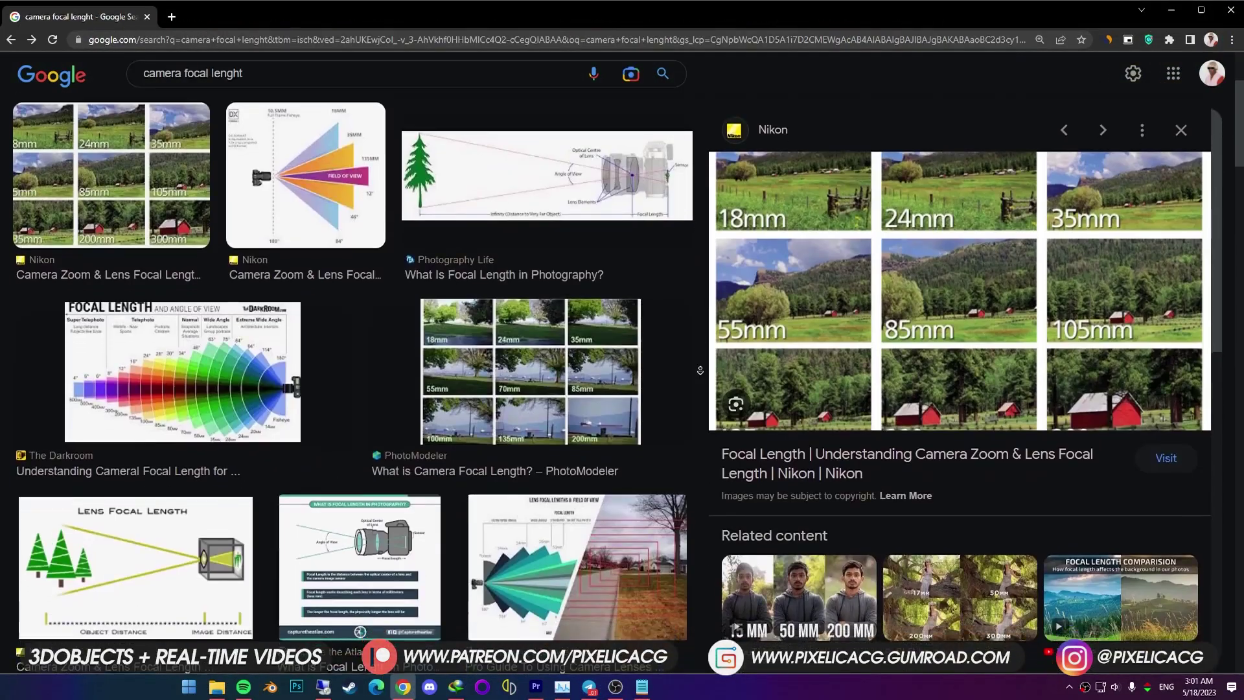
pyautogui.scroll(-3, 700, 370)
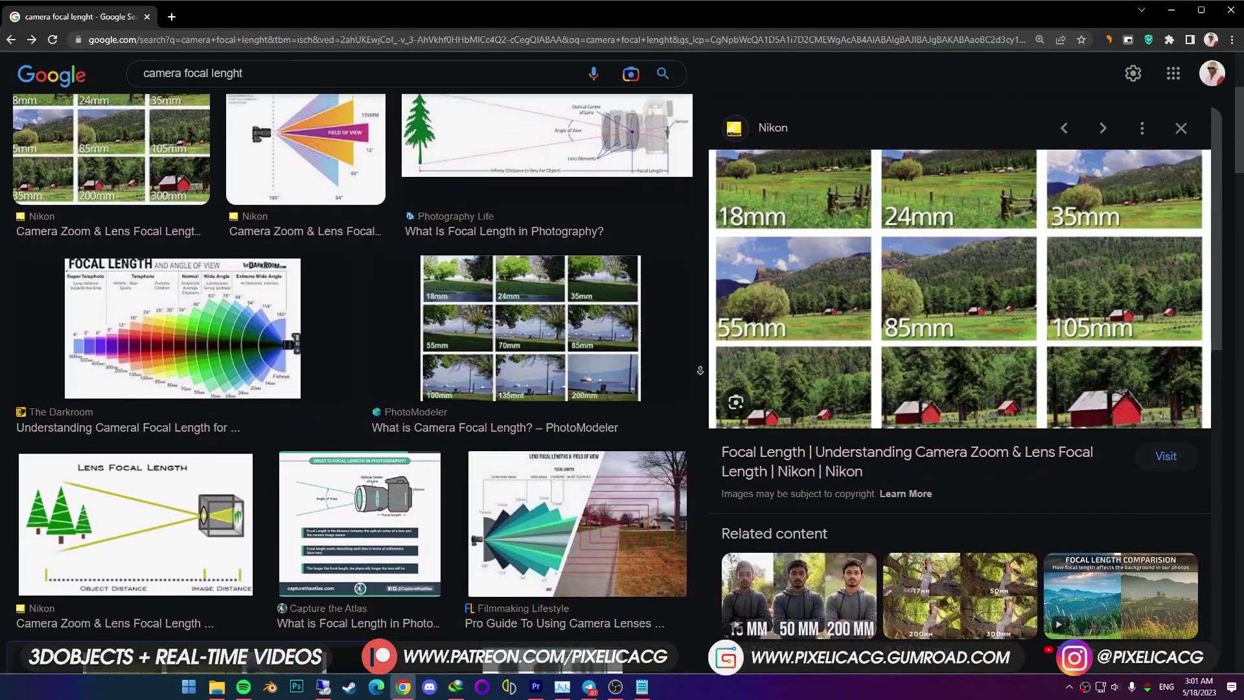
pyautogui.scroll(-5, 700, 378)
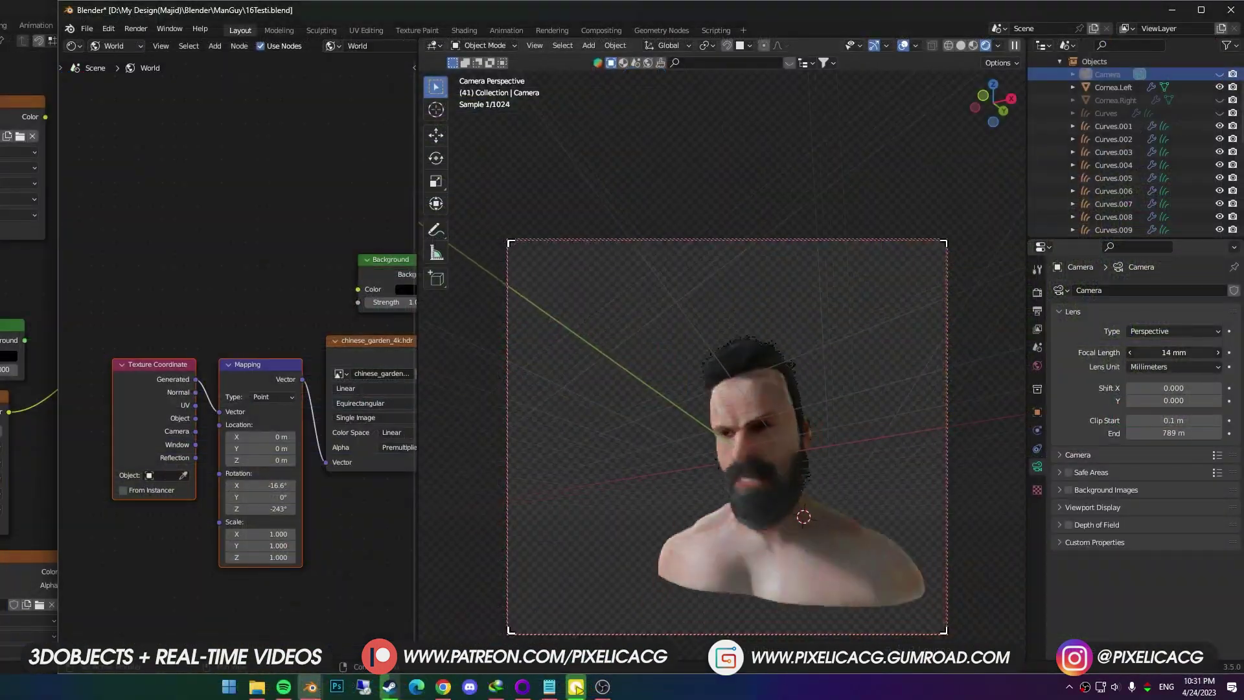
# Switch back to Blender and set the camera's focal length to 155 mm.
pyautogui.moveTo(1174, 352); pyautogui.dragTo(1166, 352)
pyautogui.scroll(2, 872, 460)
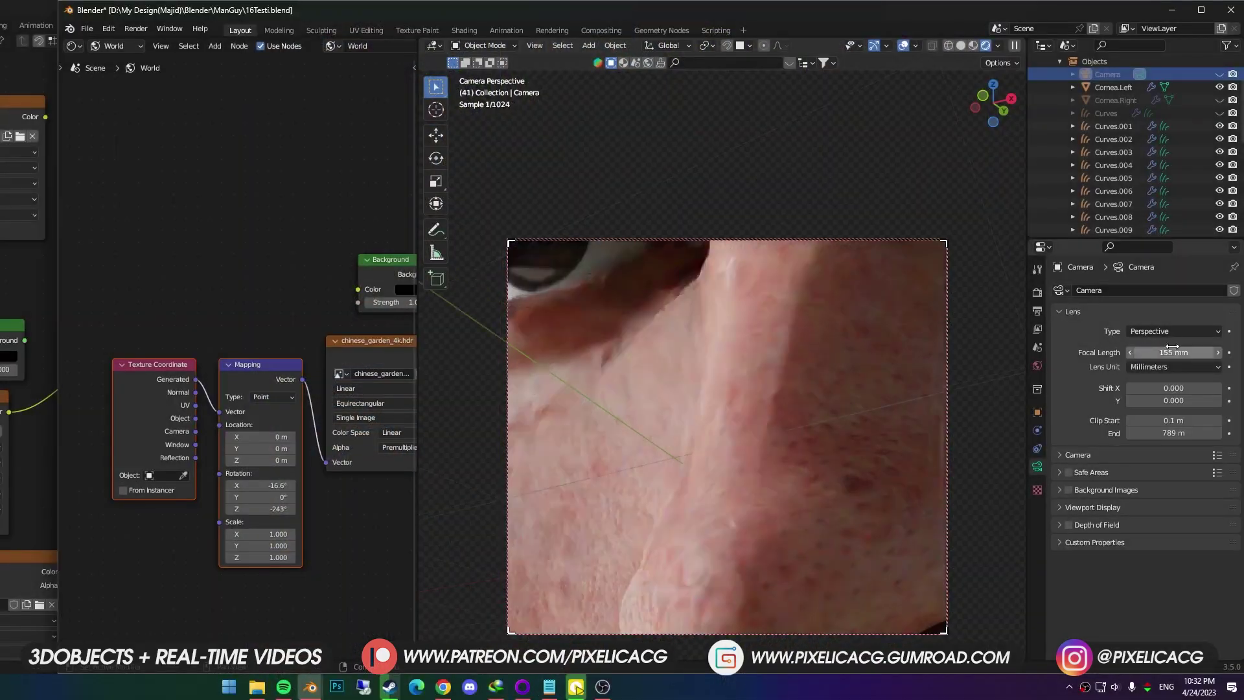
# Reframe the camera closely on the eye and the bridge of the nose, and save the file.
pyautogui.scroll(-5, 799, 417)
pyautogui.scroll(4, 710, 473)
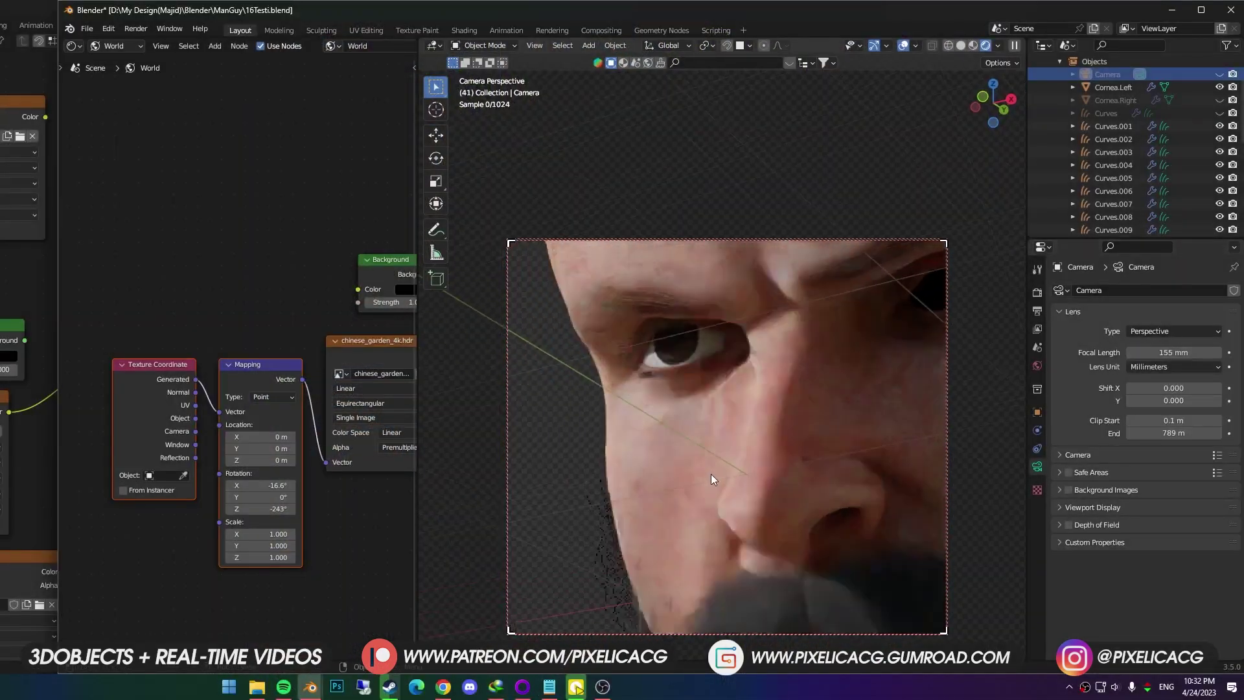
pyautogui.keyDown('shift'); pyautogui.moveTo(710, 473); pyautogui.dragTo(736, 492, button='middle'); pyautogui.keyUp('shift')
pyautogui.hotkey('ctrl', 's')
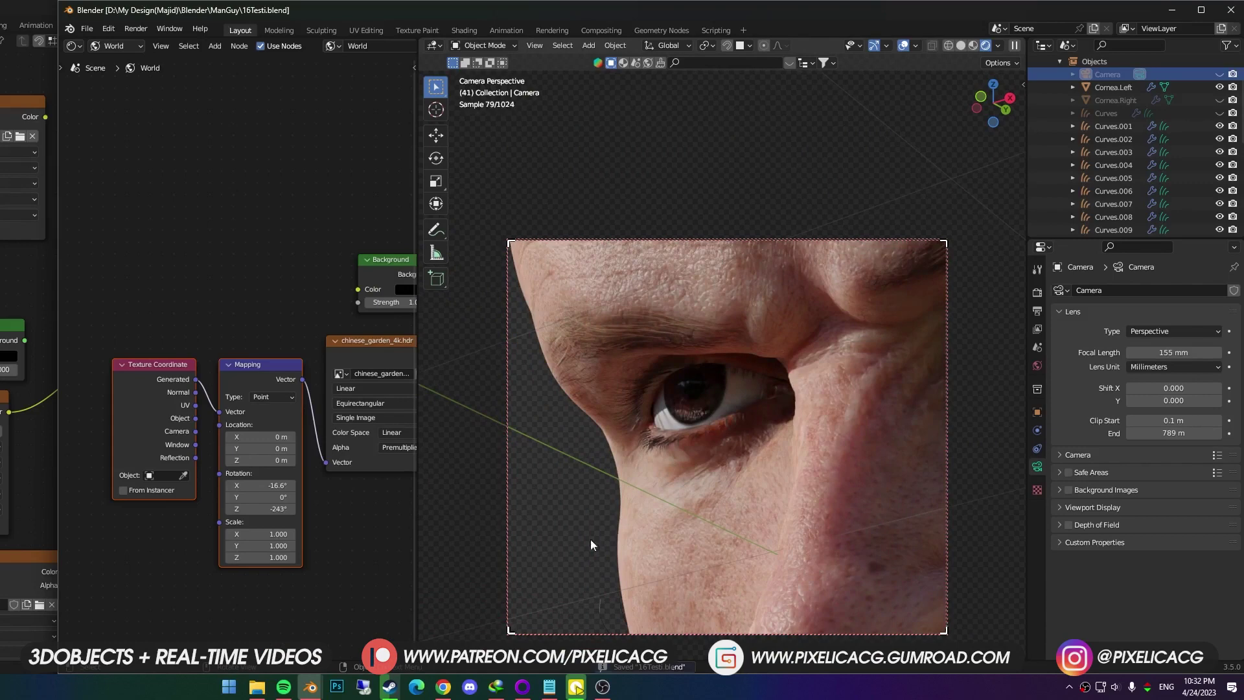
# Enable the camera's depth of field with a focus distance of 4.4 m and an F-Stop of 1.0.
pyautogui.click(1067, 525)
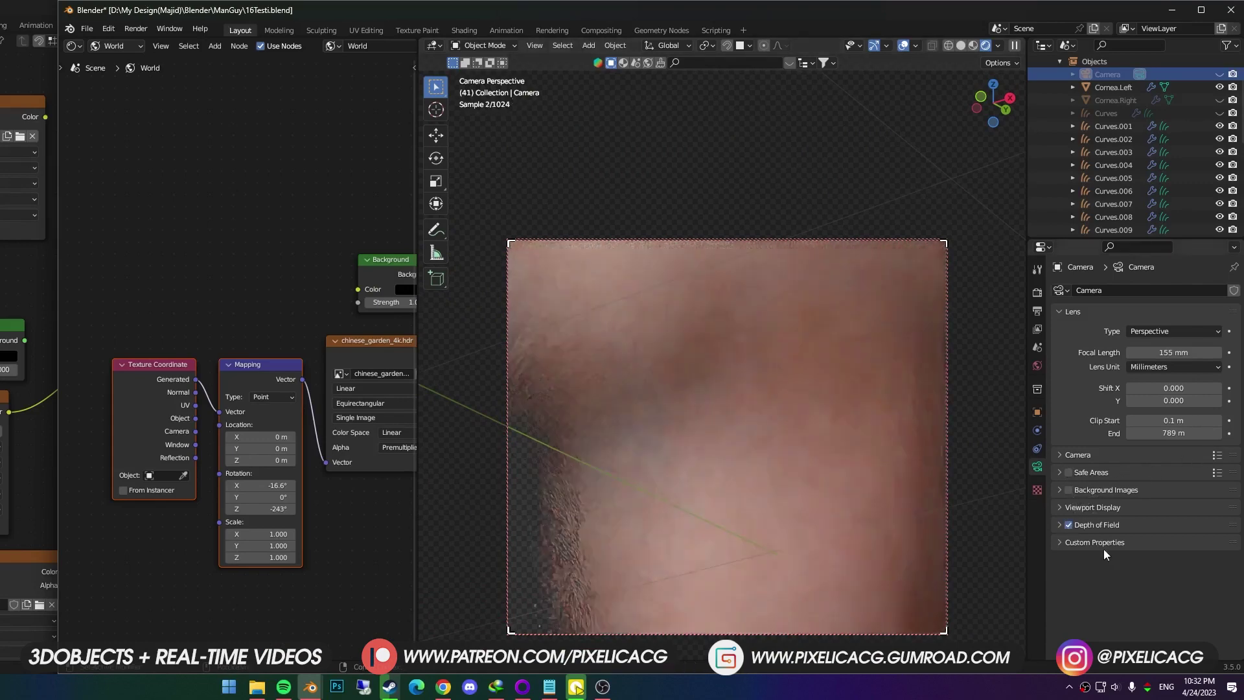
pyautogui.click(1059, 524)
pyautogui.moveTo(1203, 558)
pyautogui.mouseDown()
pyautogui.moveTo(1224, 559)
pyautogui.moveTo(1121, 558)
pyautogui.moveTo(1173, 559)
pyautogui.mouseUp()
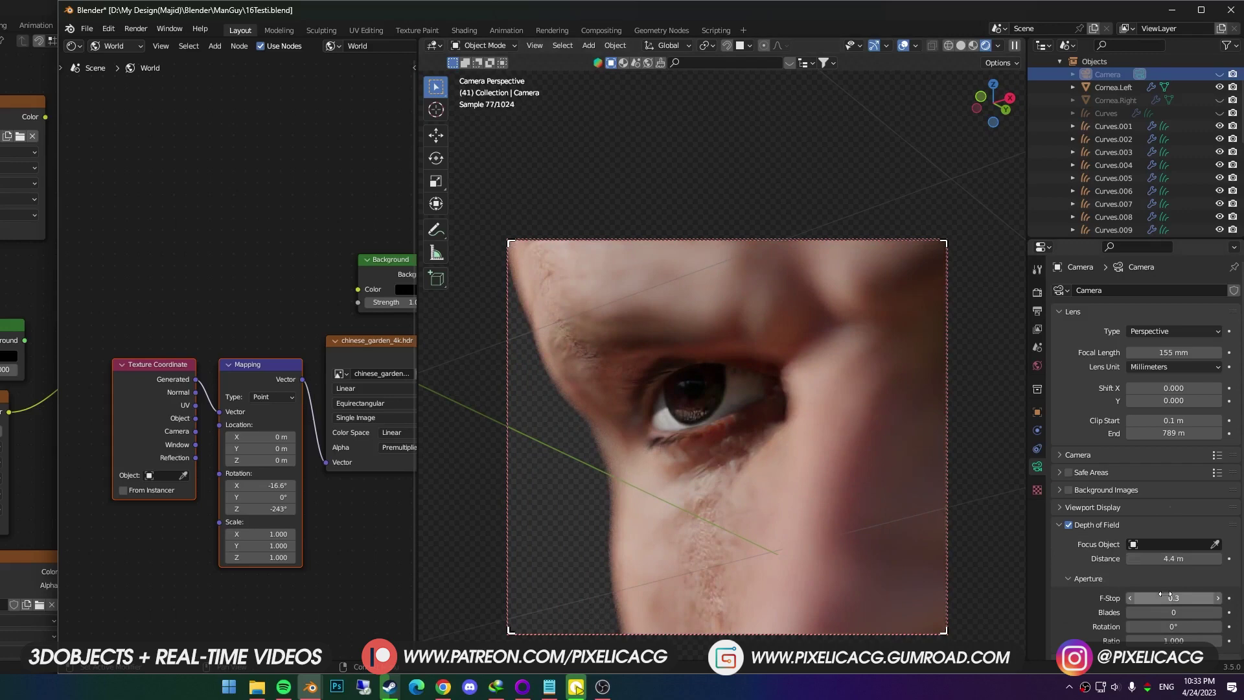
pyautogui.moveTo(1173, 597)
pyautogui.mouseDown()
pyautogui.moveTo(1160, 597)
pyautogui.moveTo(1225, 597)
pyautogui.moveTo(1161, 598)
pyautogui.mouseUp()
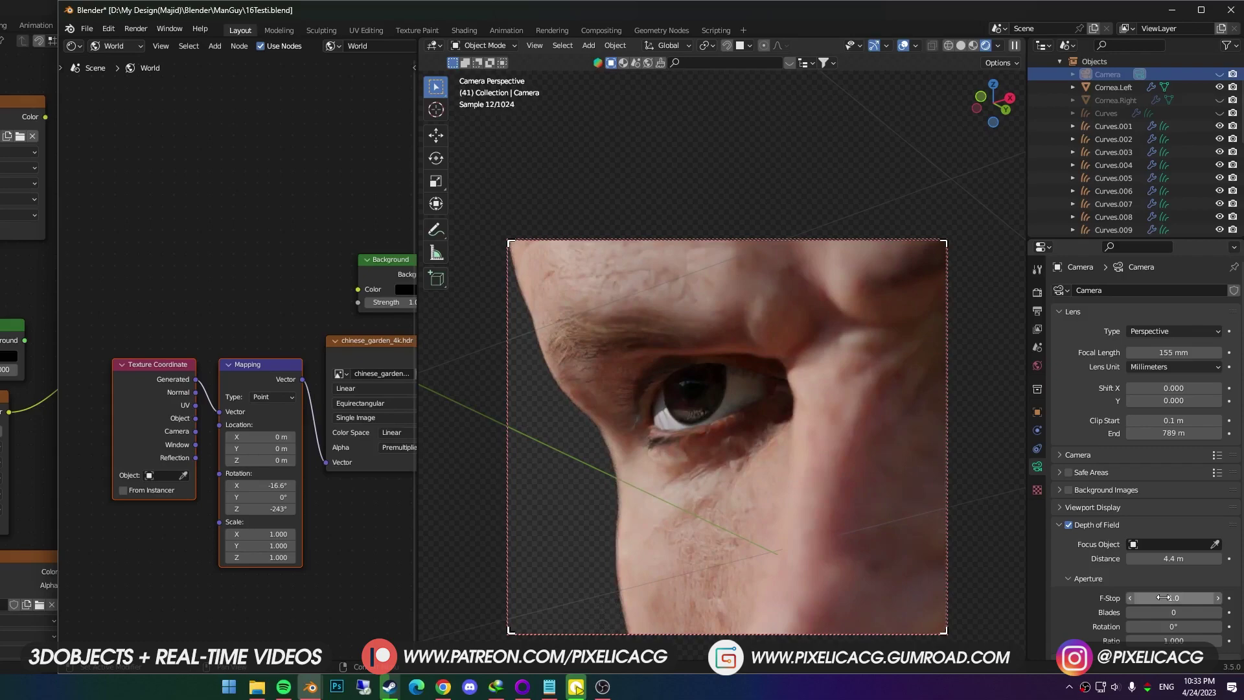
# Add a Plain Axes empty to the scene and move it toward the face.
pyautogui.hotkey('shift', 'a')
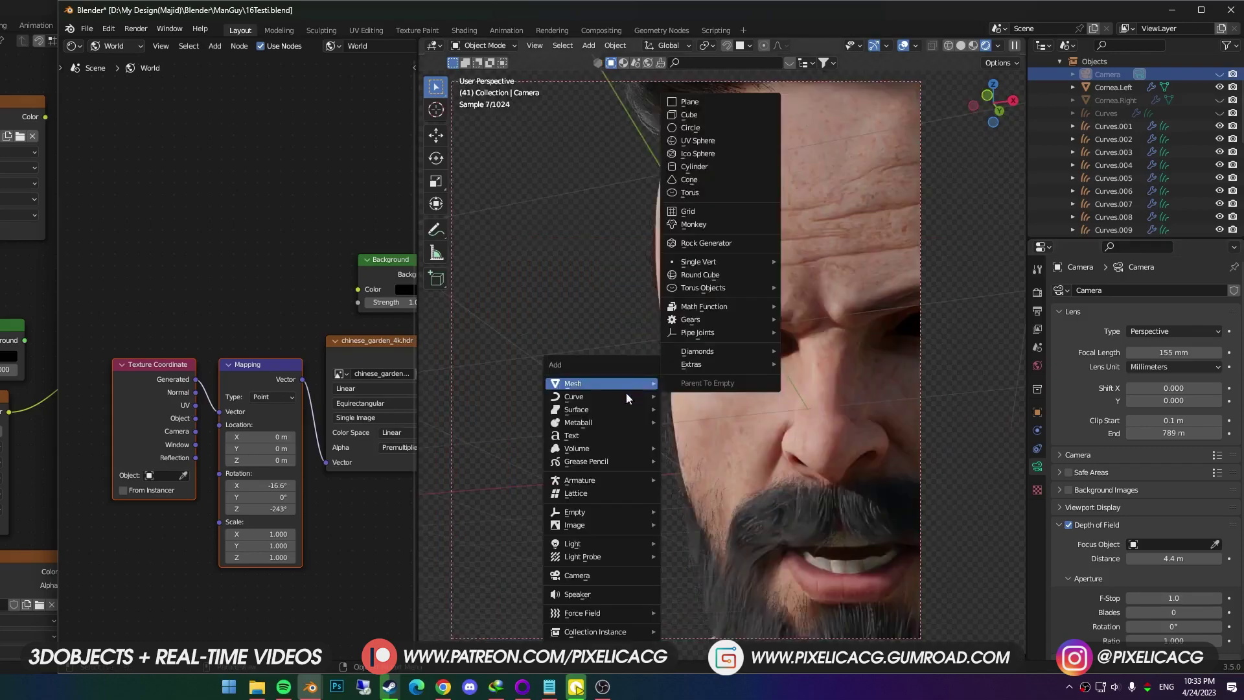
pyautogui.moveTo(597, 511)
pyautogui.click(699, 512)
pyautogui.press('g')
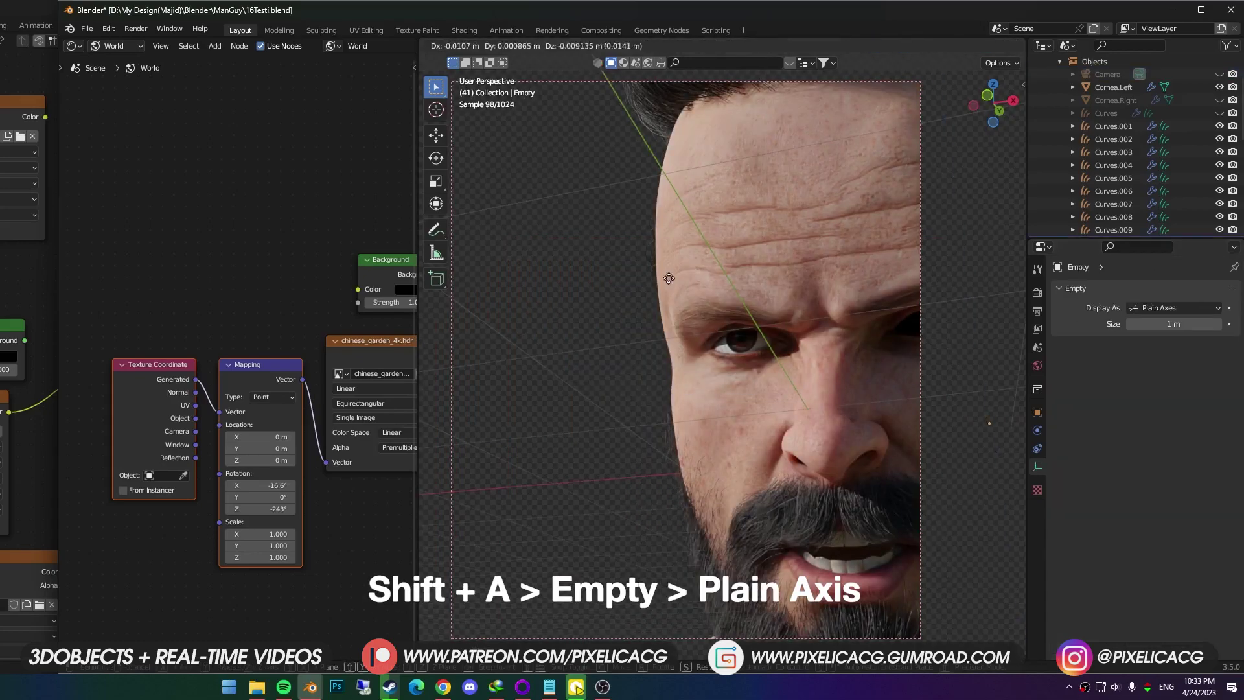
pyautogui.press('x')
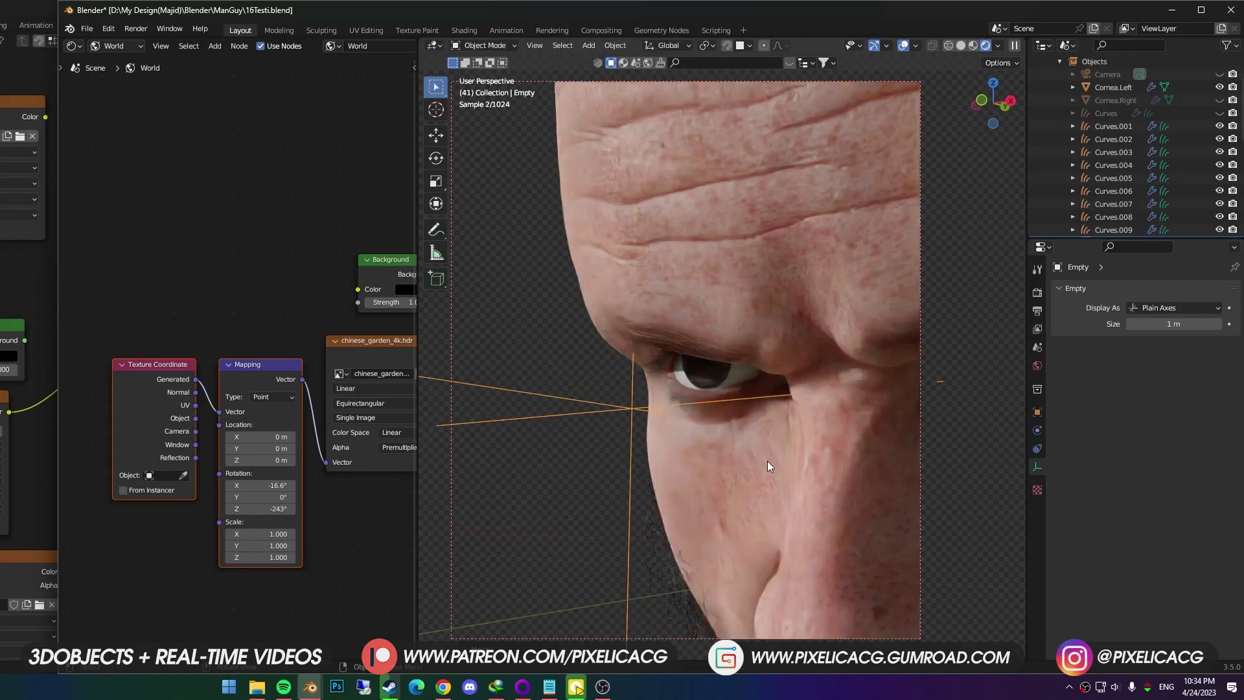
# Move the empty along the X and Z axes so that its centre sits on the eye.
pyautogui.press('g')
pyautogui.press('x')
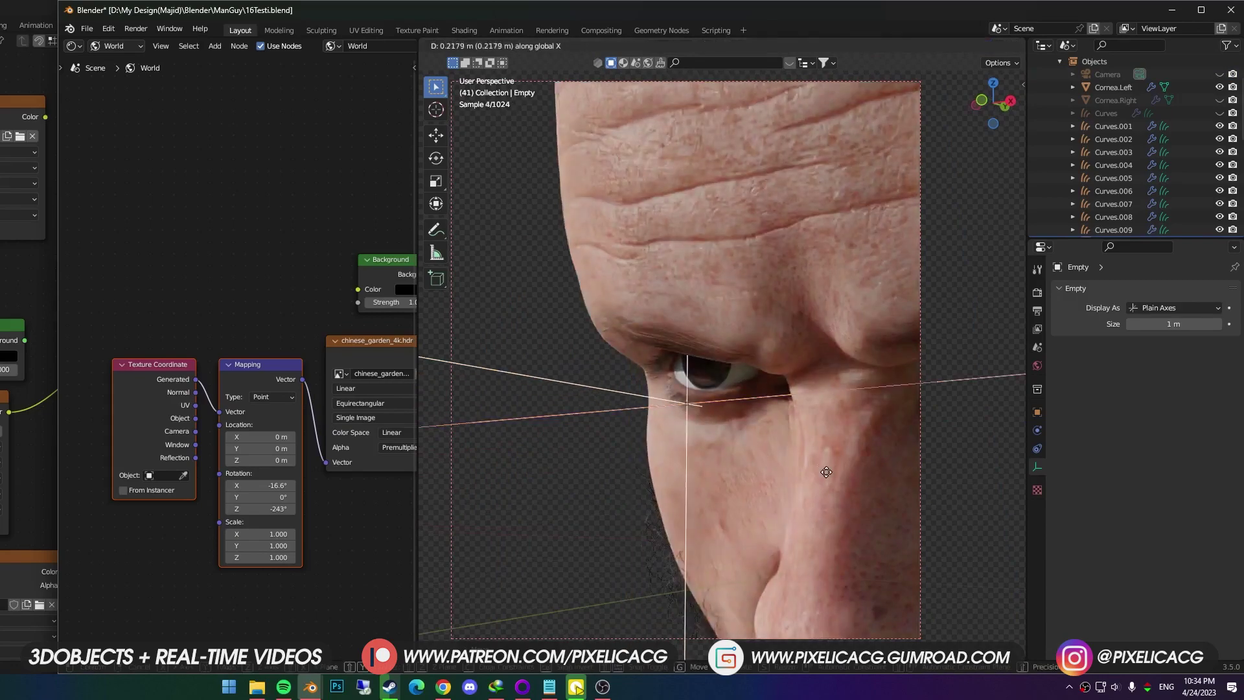
pyautogui.click(831, 473)
pyautogui.press('g')
pyautogui.press('z')
pyautogui.click(804, 421)
pyautogui.scroll(5, 771, 351)
pyautogui.moveTo(772, 351); pyautogui.dragTo(730, 337, button='middle')
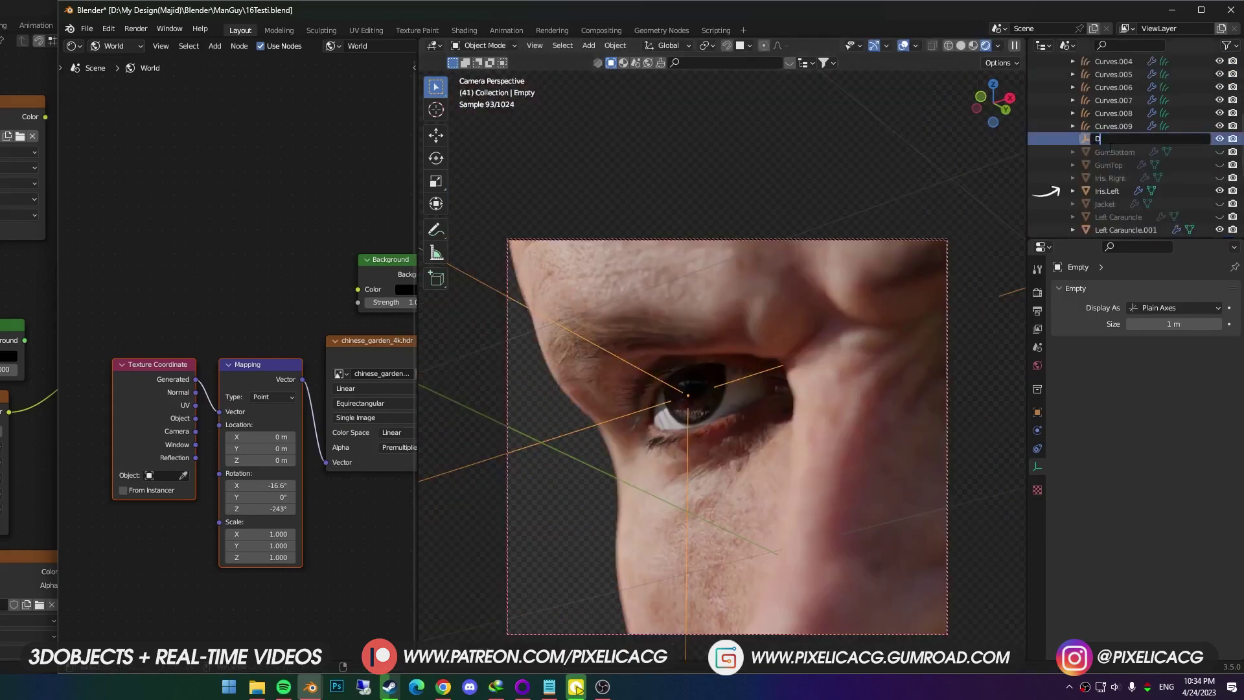
# Rename the empty as DOF and assign it as the camera's depth of field focus object.
pyautogui.write('OF')
pyautogui.press('Return')
pyautogui.scroll(6, 1124, 185)
pyautogui.click(1108, 127)
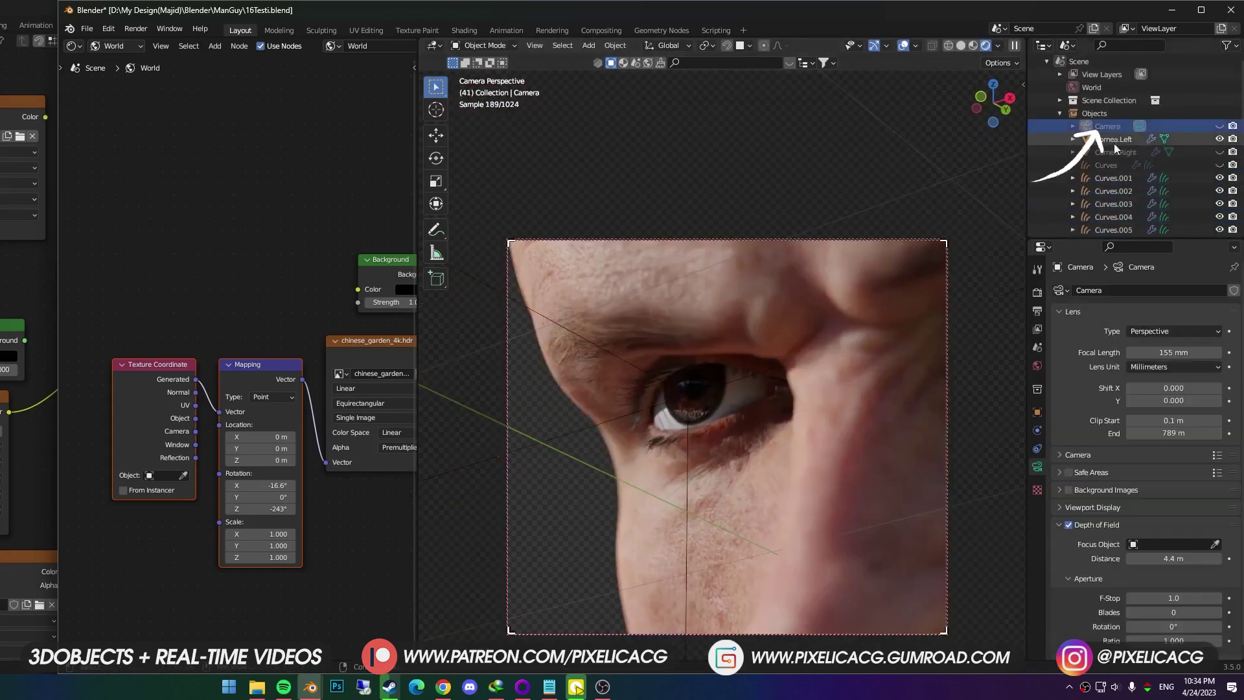
pyautogui.click(1158, 543)
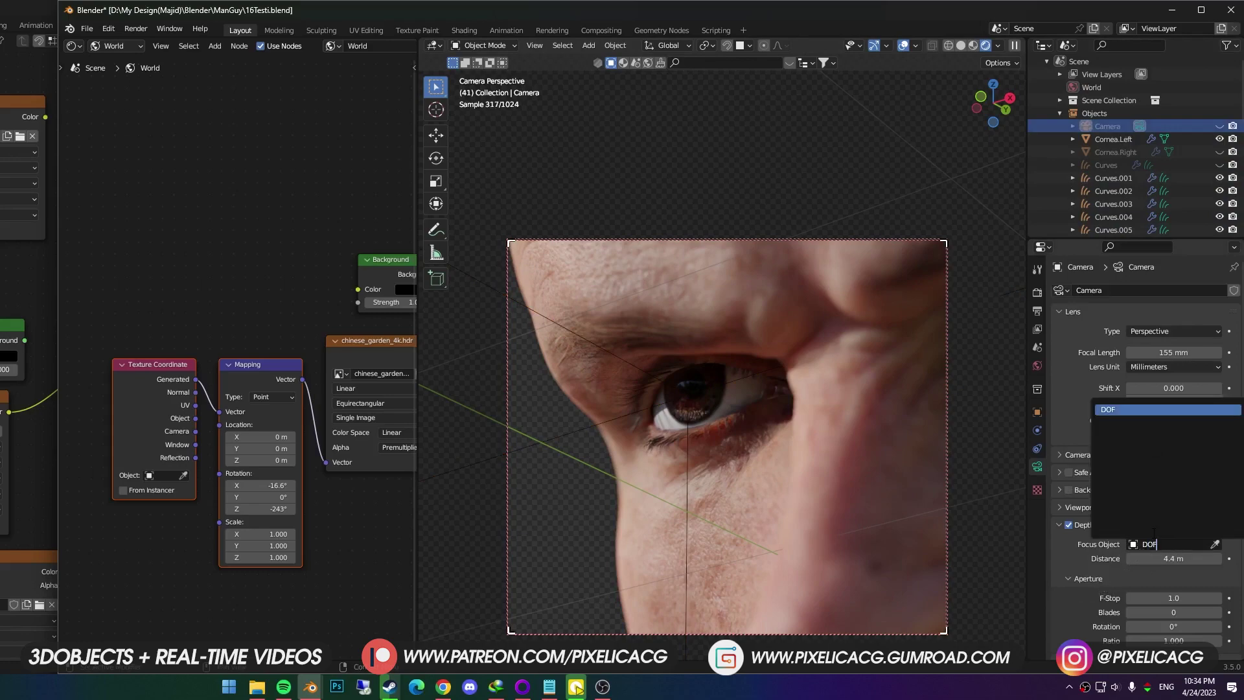
pyautogui.click(1141, 410)
# Select the DOF empty in the camera view and move it to shift the point of focus.
pyautogui.click(688, 465)
pyautogui.press('g')
pyautogui.click(908, 100)
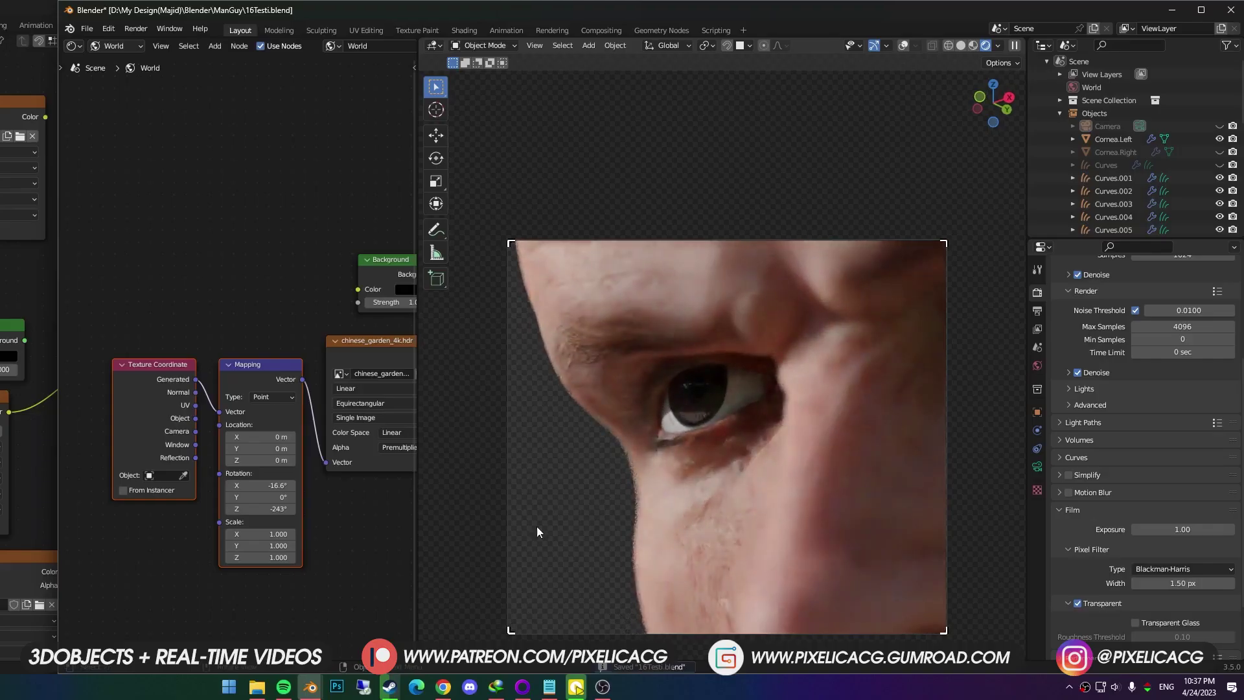
# Split the camera viewport horizontally and turn the lower area into a Timeline.
pyautogui.moveTo(424, 634); pyautogui.dragTo(428, 587)
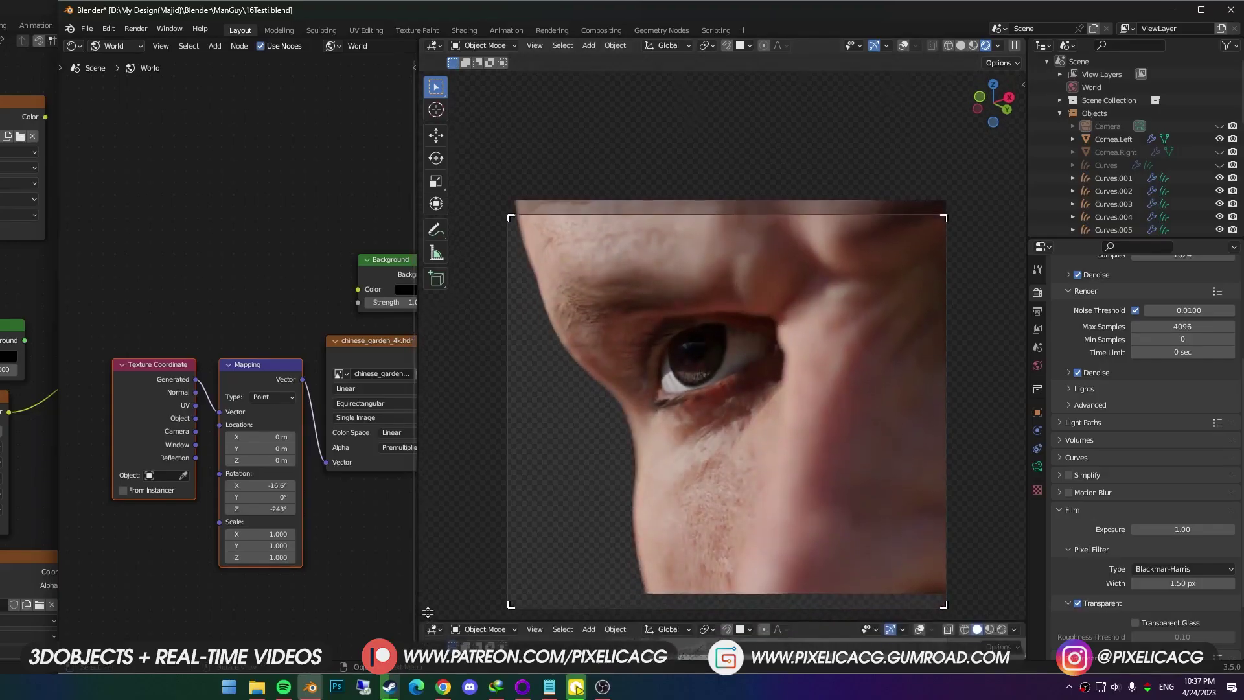
pyautogui.click(432, 597)
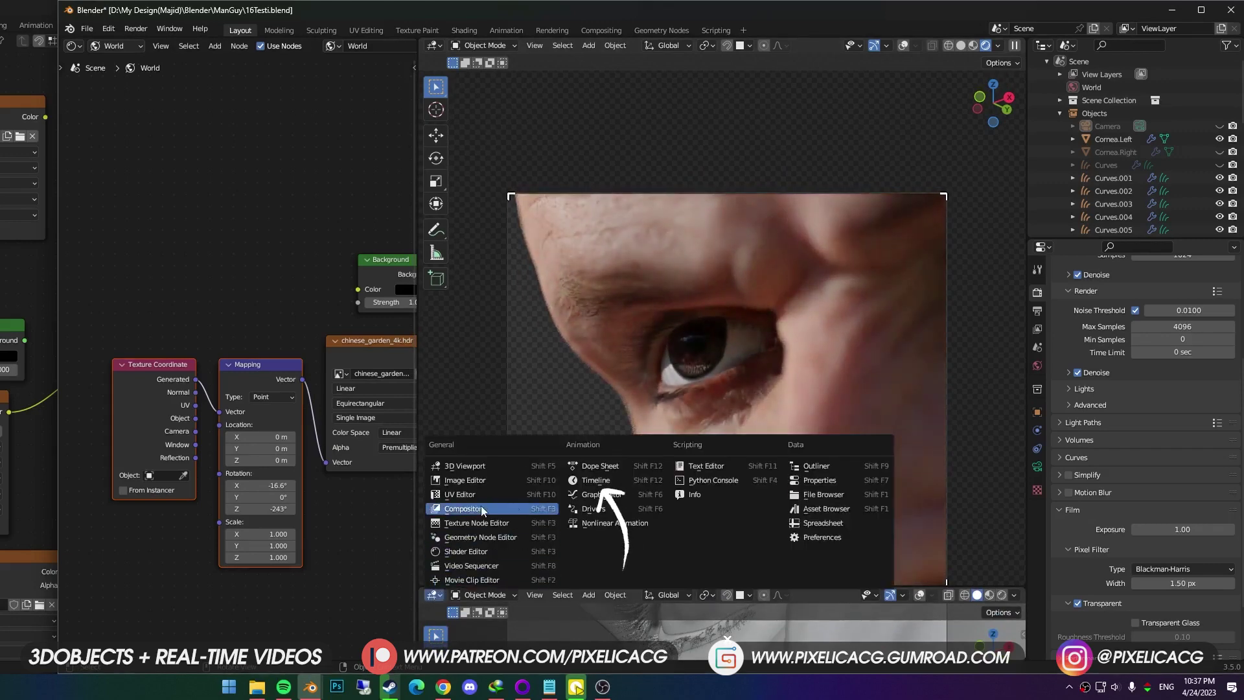
pyautogui.click(577, 482)
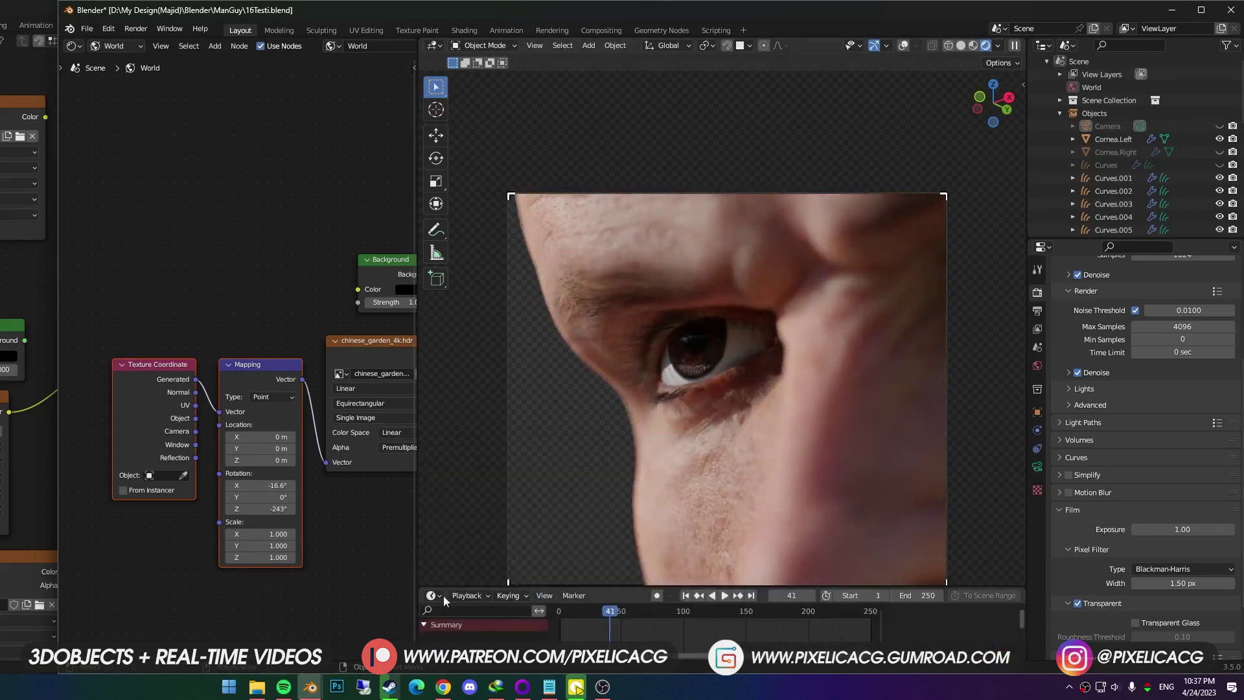
# Widen the camera viewport and change the world node editor area into a 3D Viewport.
pyautogui.moveTo(418, 587); pyautogui.dragTo(306, 583)
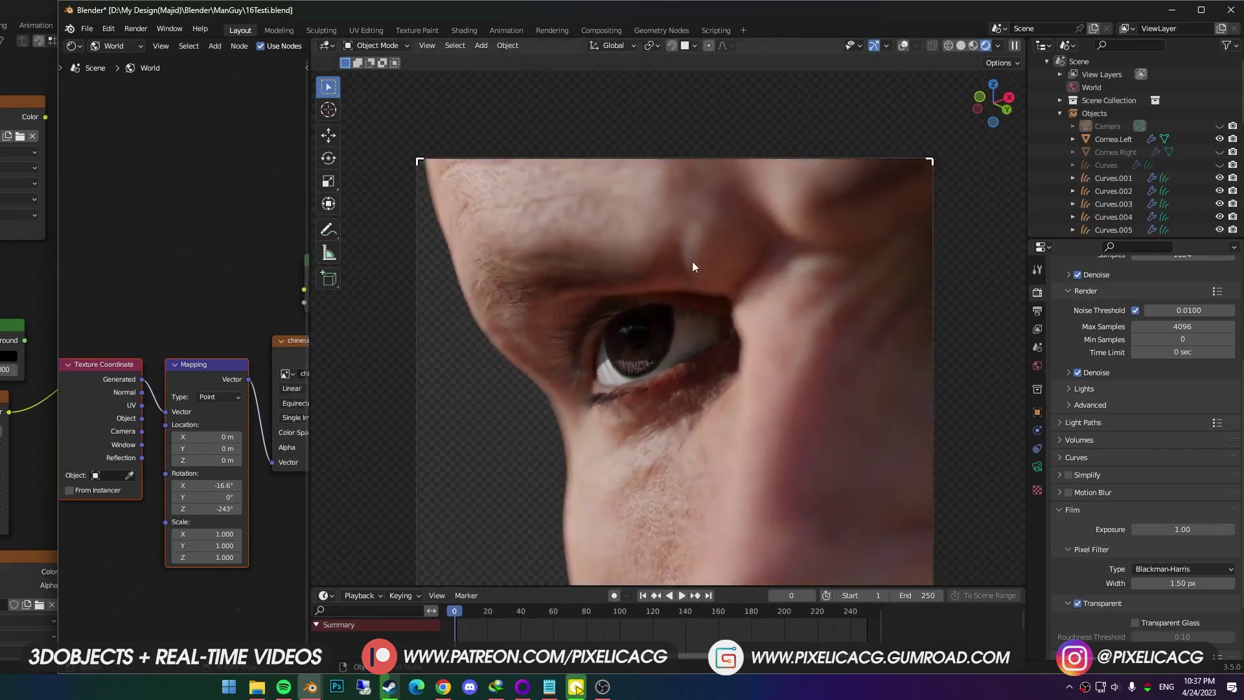
pyautogui.click(76, 50)
pyautogui.click(107, 86)
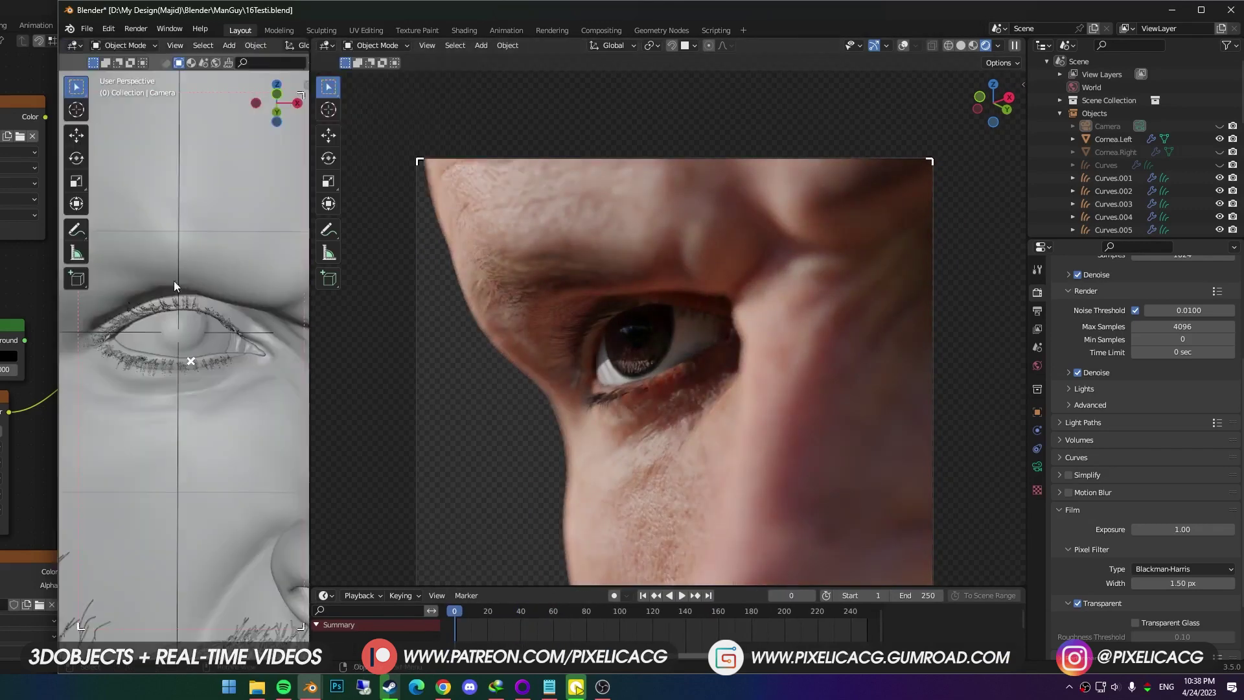
# Unhide the camera in the scene and select it.
pyautogui.click(1219, 126)
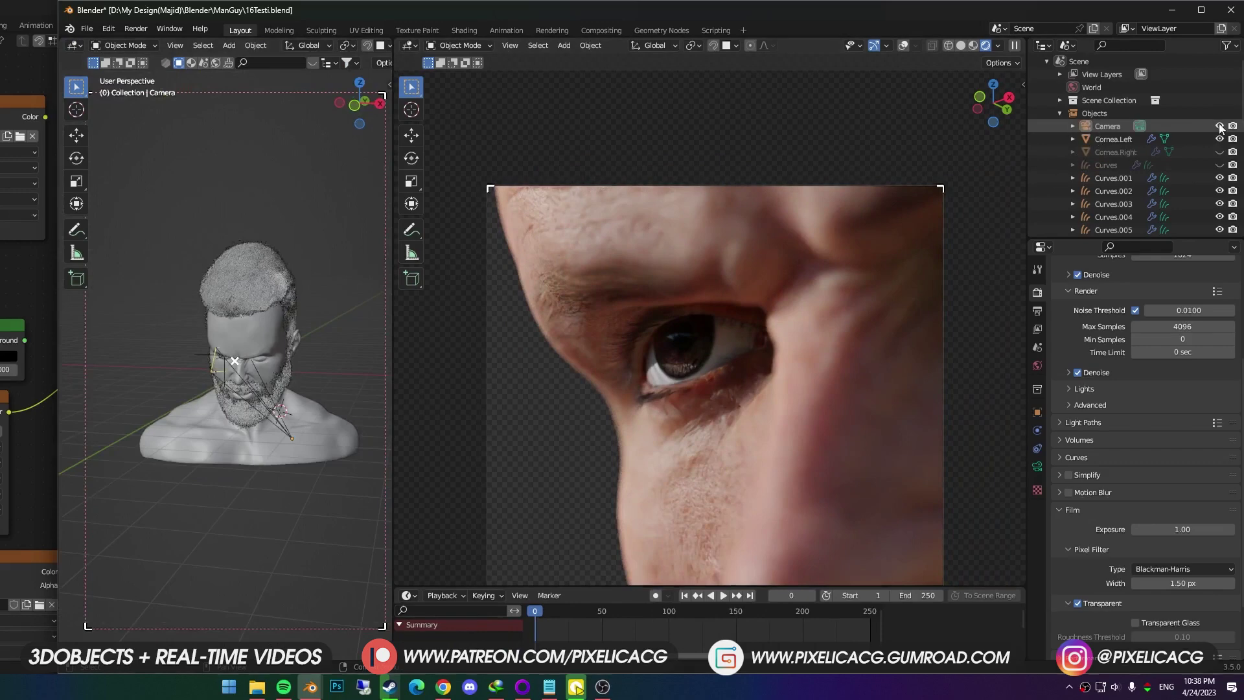
pyautogui.click(1166, 128)
pyautogui.moveTo(302, 433); pyautogui.dragTo(286, 468, button='middle')
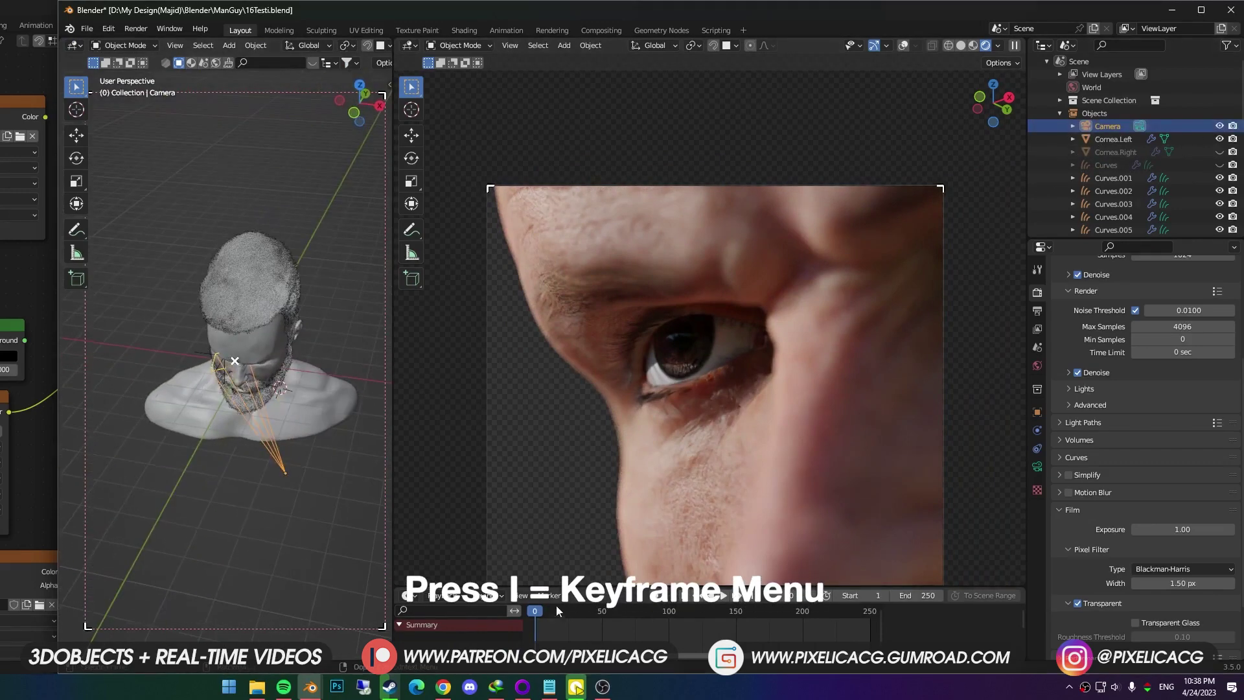
# Insert a Location, Rotation, Scale & Custom Properties keyframe for the camera at frame 0.
pyautogui.press('i')
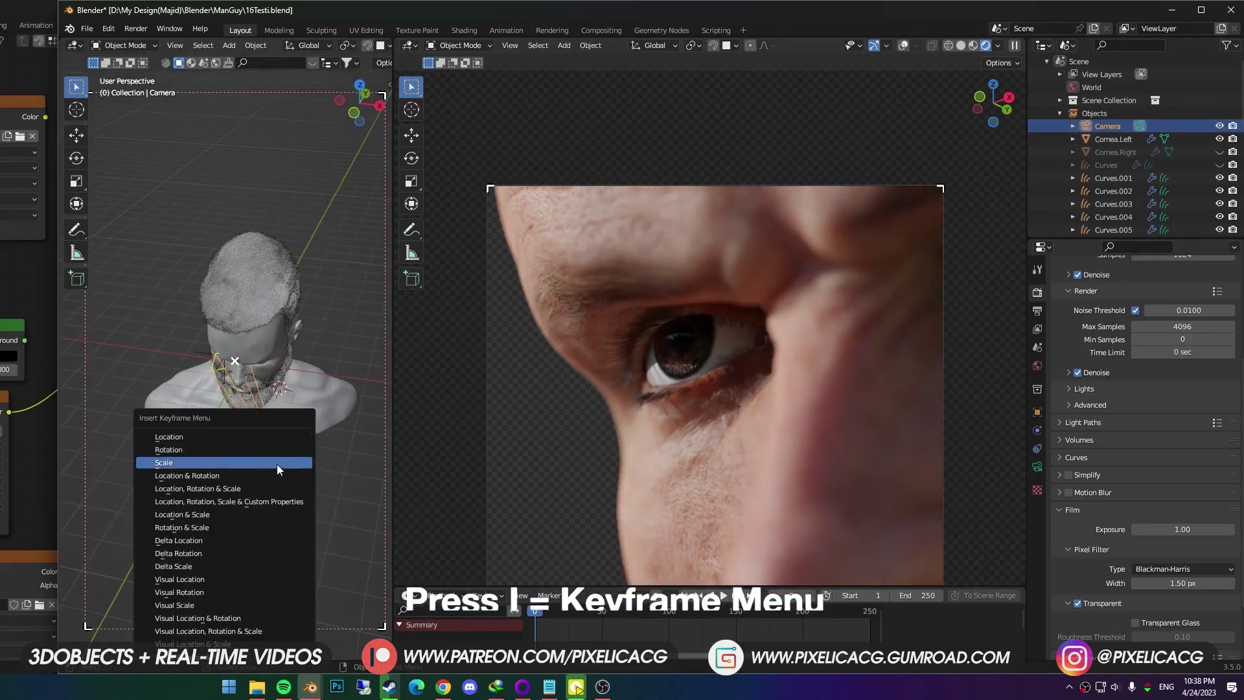
pyautogui.click(268, 501)
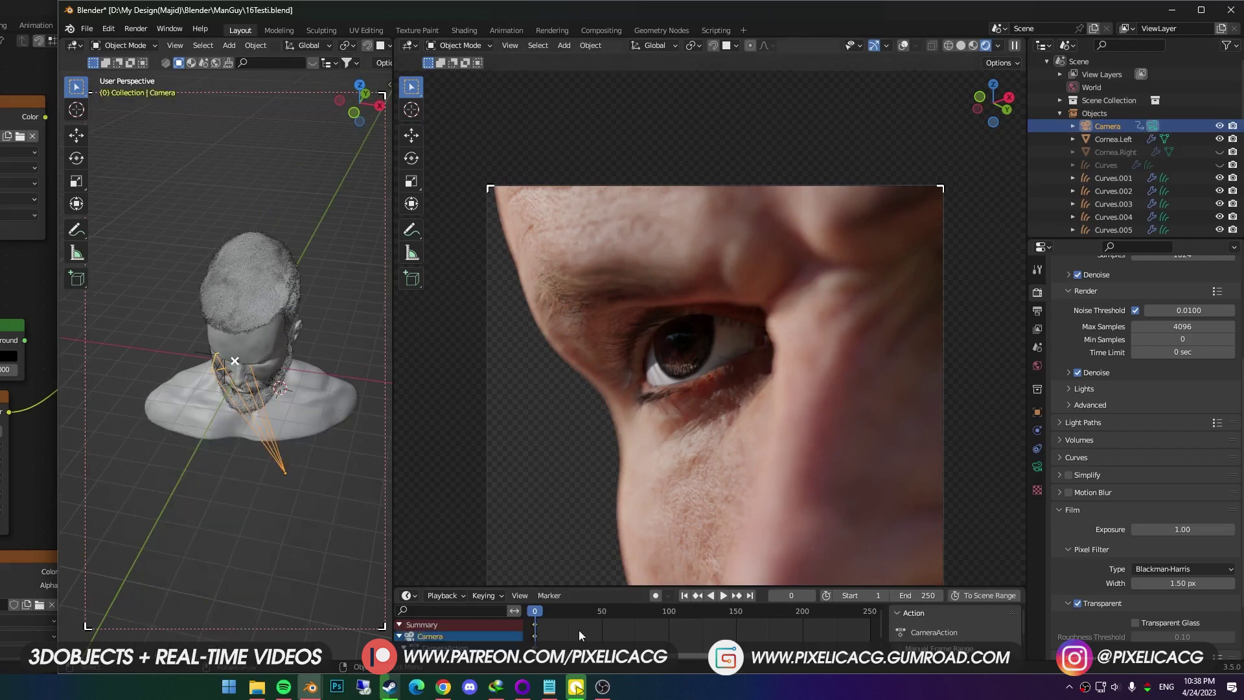
pyautogui.moveTo(269, 475); pyautogui.dragTo(292, 447, button='middle')
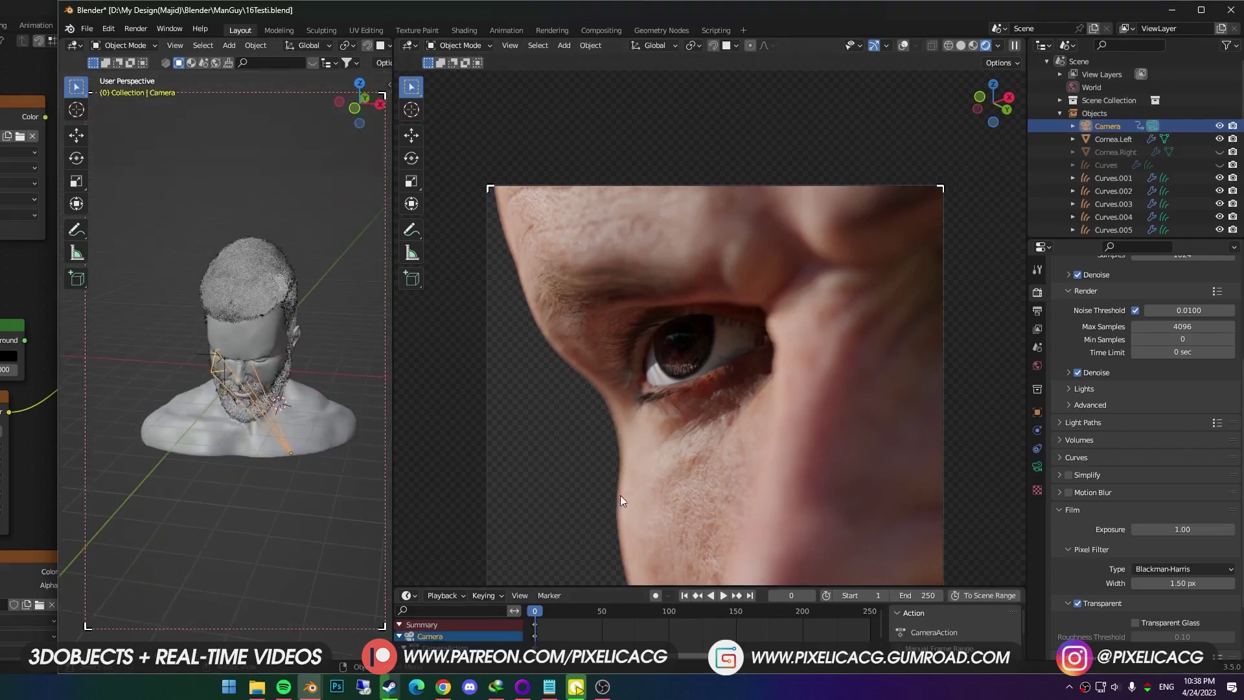
# Advance the timeline to frame 80, adjust the camera's angle slightly and insert a second camera keyframe.
pyautogui.click(598, 496)
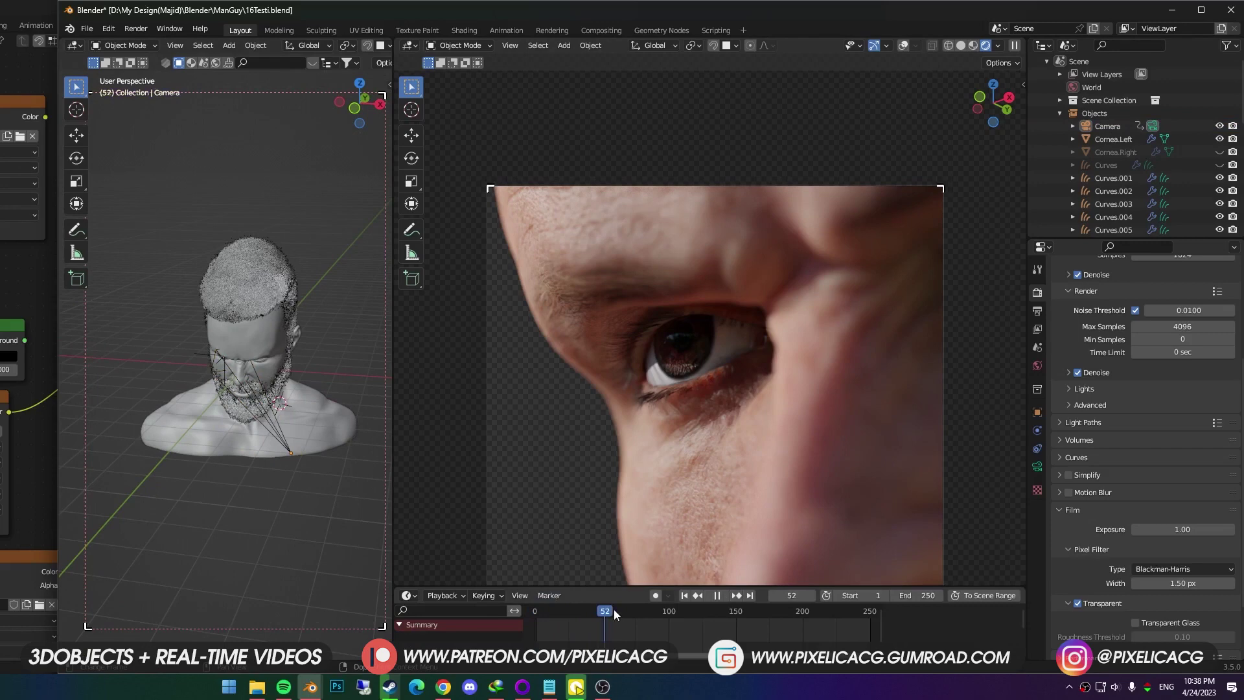
pyautogui.press('space')
pyautogui.click(1111, 126)
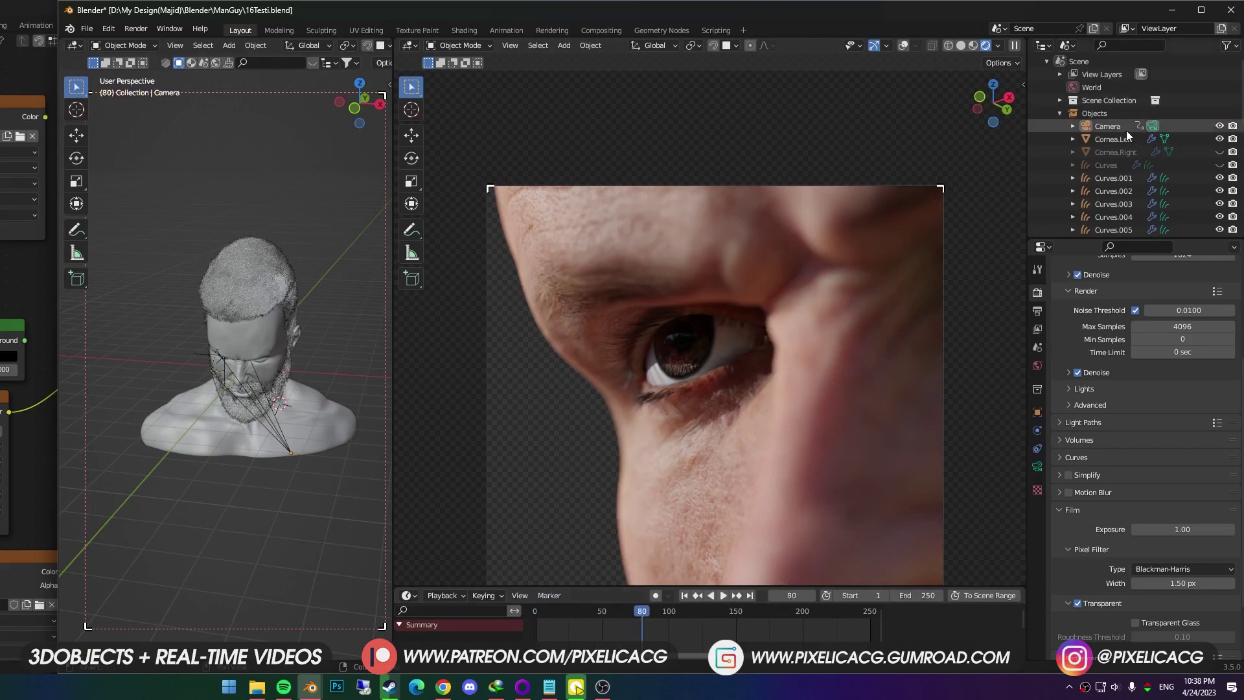
pyautogui.moveTo(777, 355); pyautogui.dragTo(751, 371, button='middle')
pyautogui.press('i')
pyautogui.click(750, 372)
# Play back the camera animation and return the timeline to frame 0.
pyautogui.press('space')
pyautogui.moveTo(635, 631); pyautogui.dragTo(530, 612)
# Replace the timeline with the Graph Editor and open its F-curve modifier settings.
pyautogui.click(406, 595)
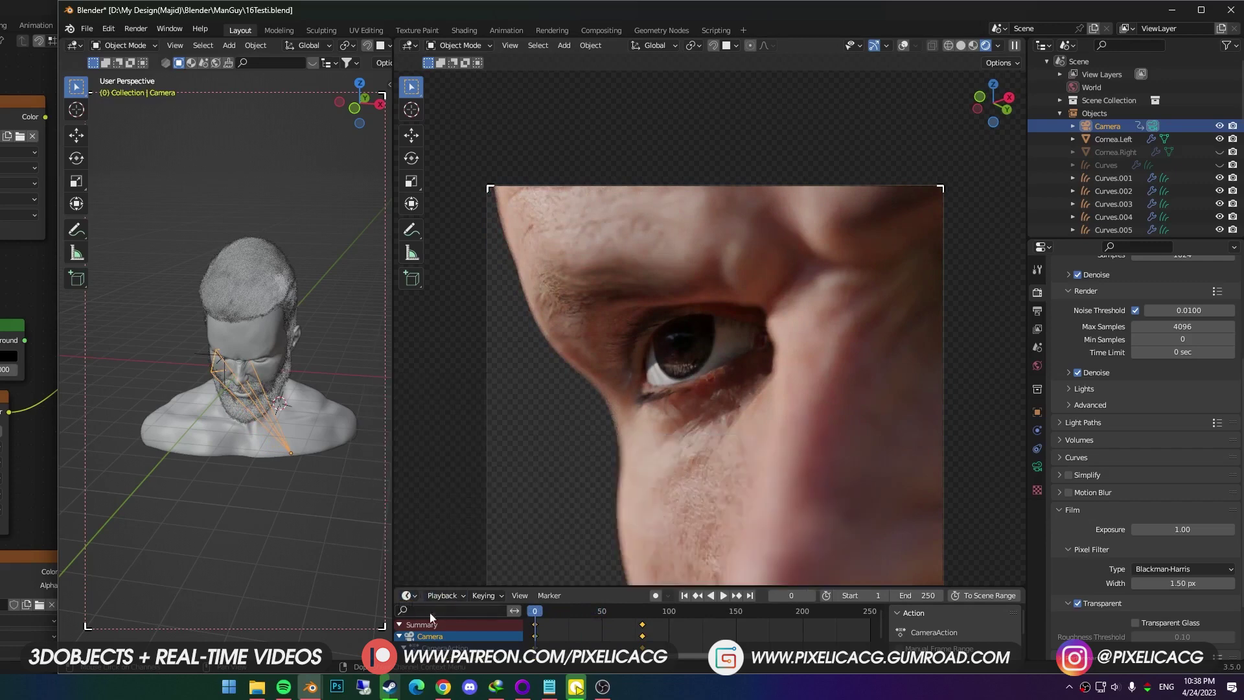
pyautogui.click(410, 596)
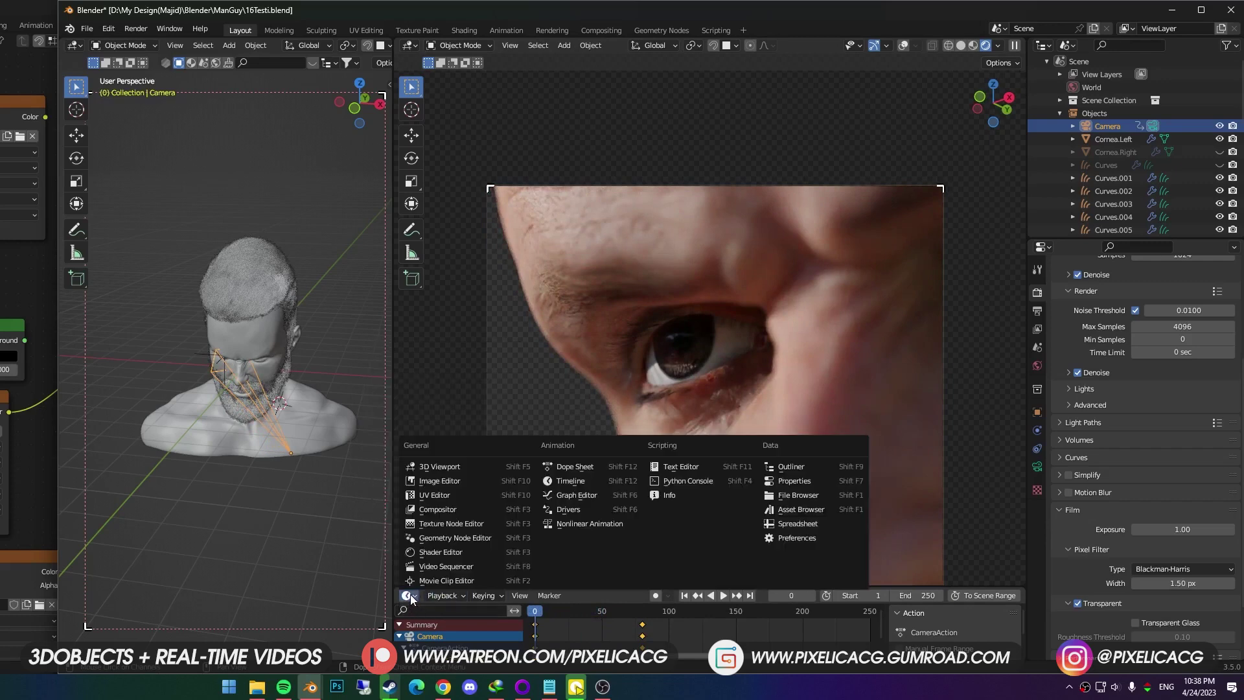
pyautogui.click(589, 497)
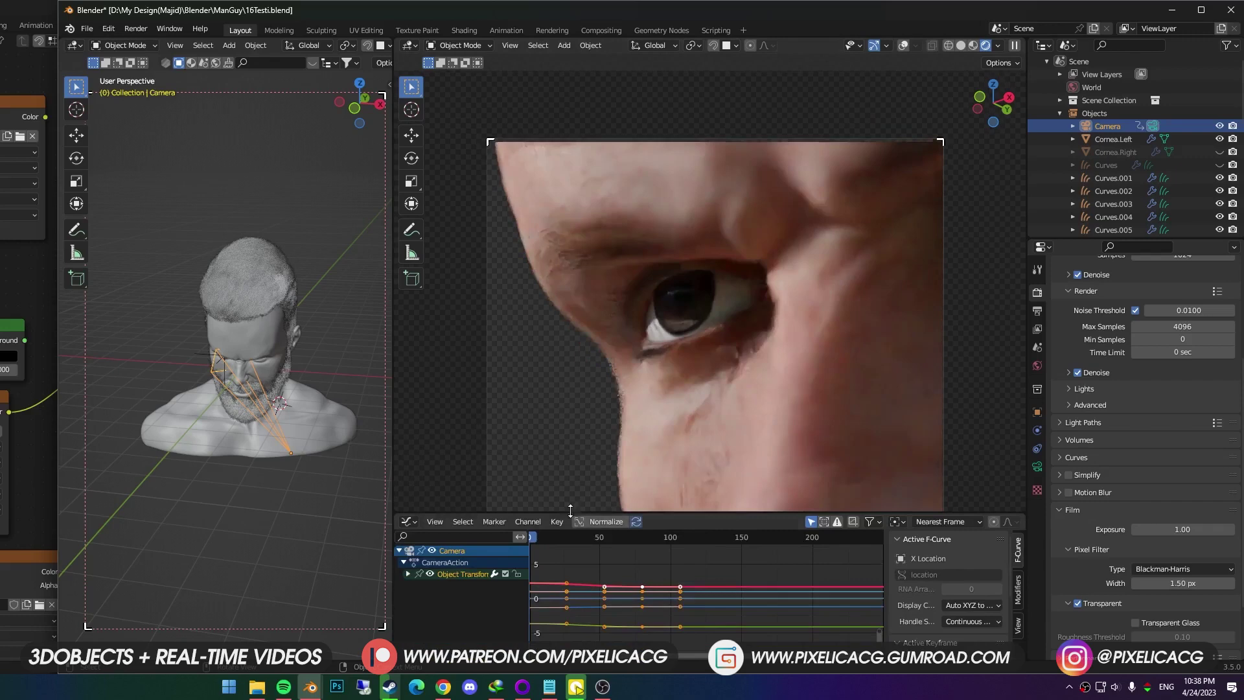
pyautogui.click(1018, 591)
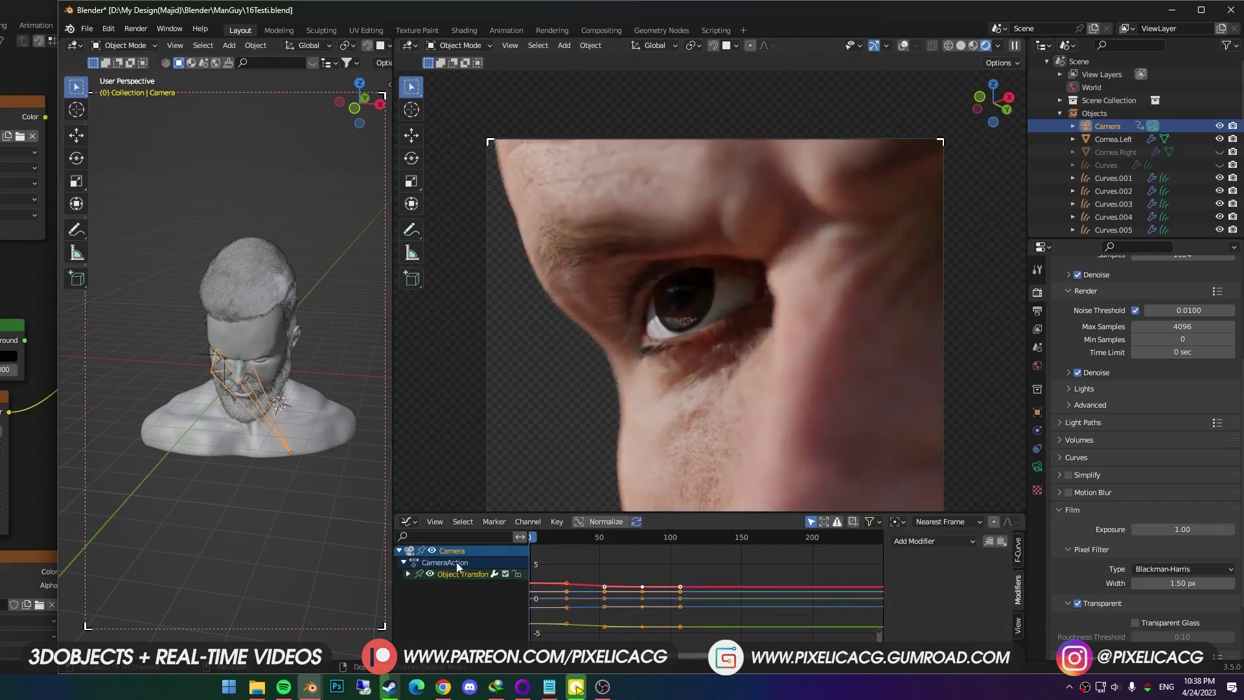
# Expand the camera's Object Transforms curves and add a Noise modifier to X Euler Rotation.
pyautogui.click(418, 574)
pyautogui.scroll(-2, 443, 613)
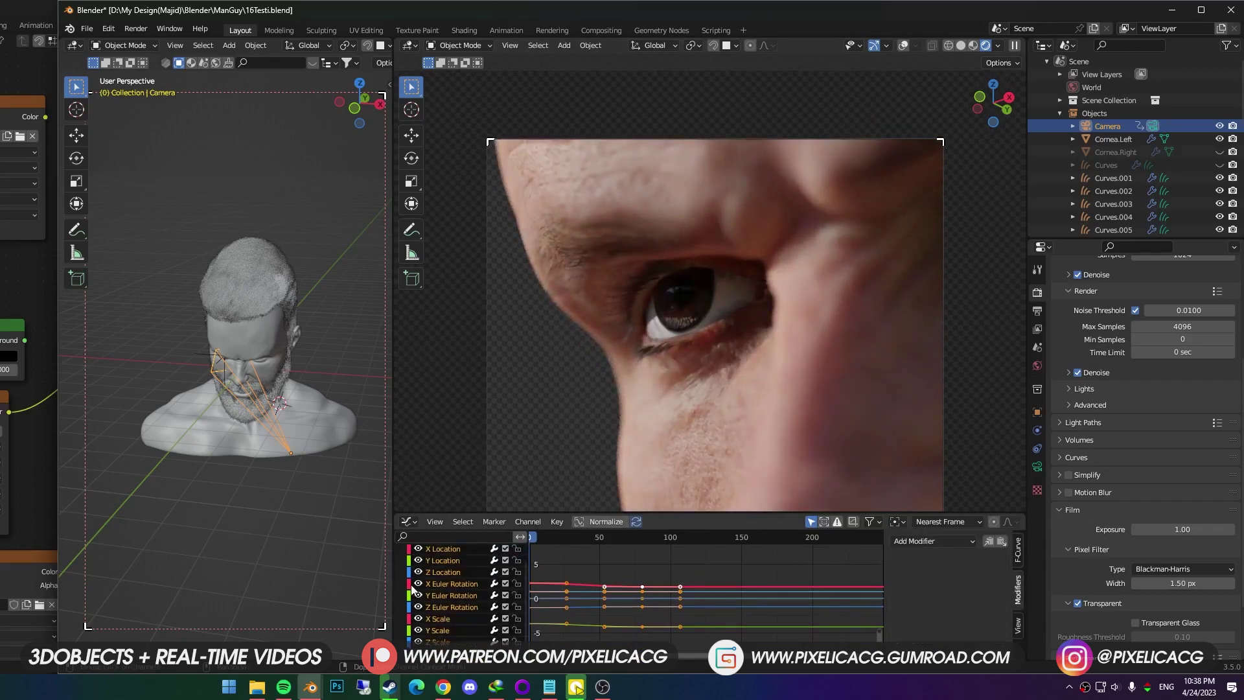
pyautogui.click(447, 584)
pyautogui.click(933, 541)
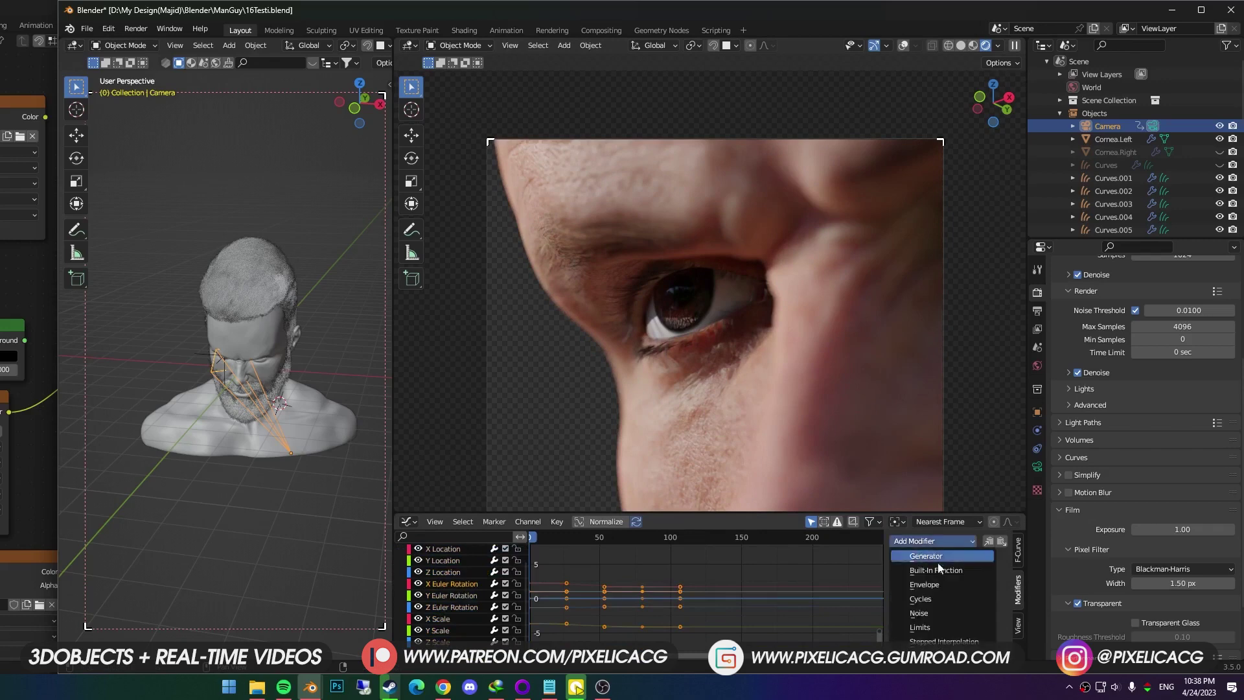
pyautogui.click(920, 613)
# Preview the camera animation in Solid shading and set the X Euler Rotation noise to scale 30 and strength 0.003.
pyautogui.press('z')
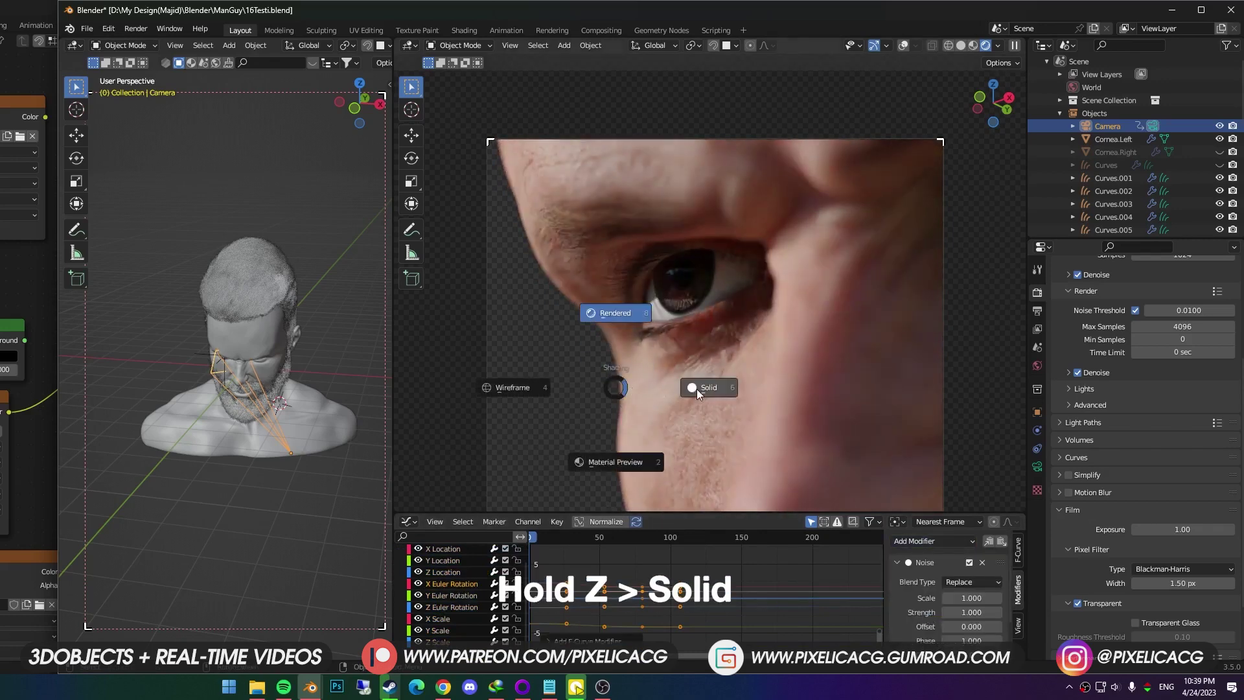
pyautogui.click(683, 410)
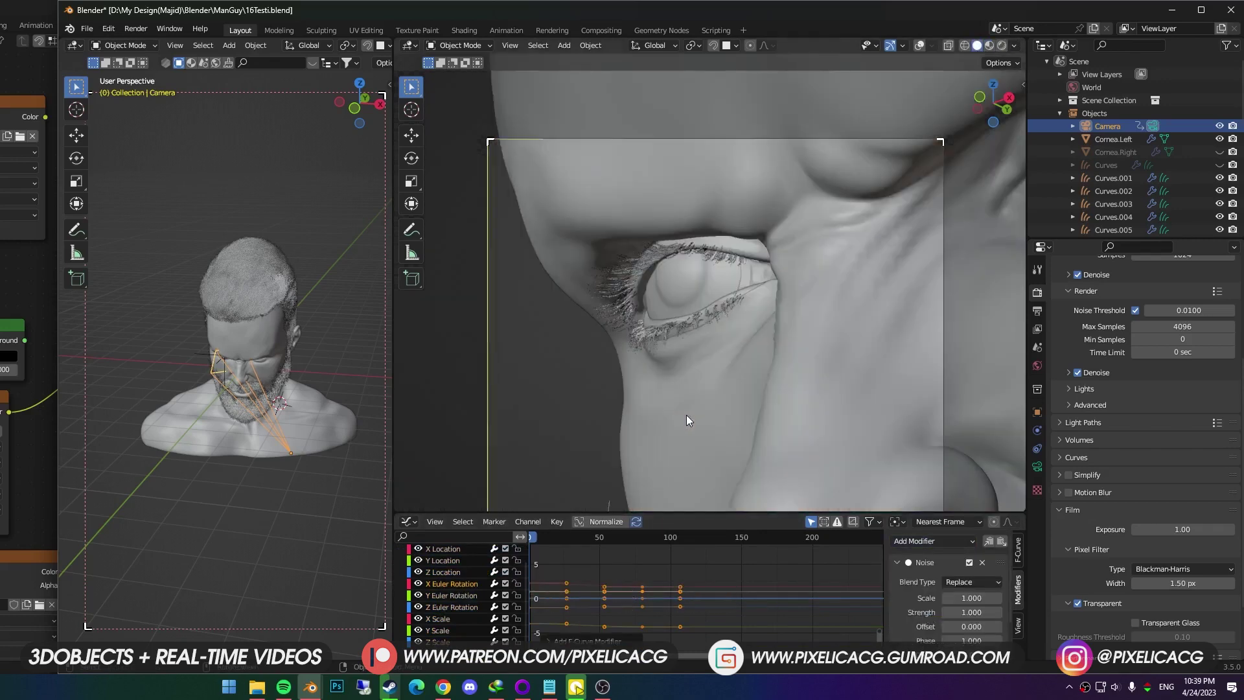
pyautogui.press('space')
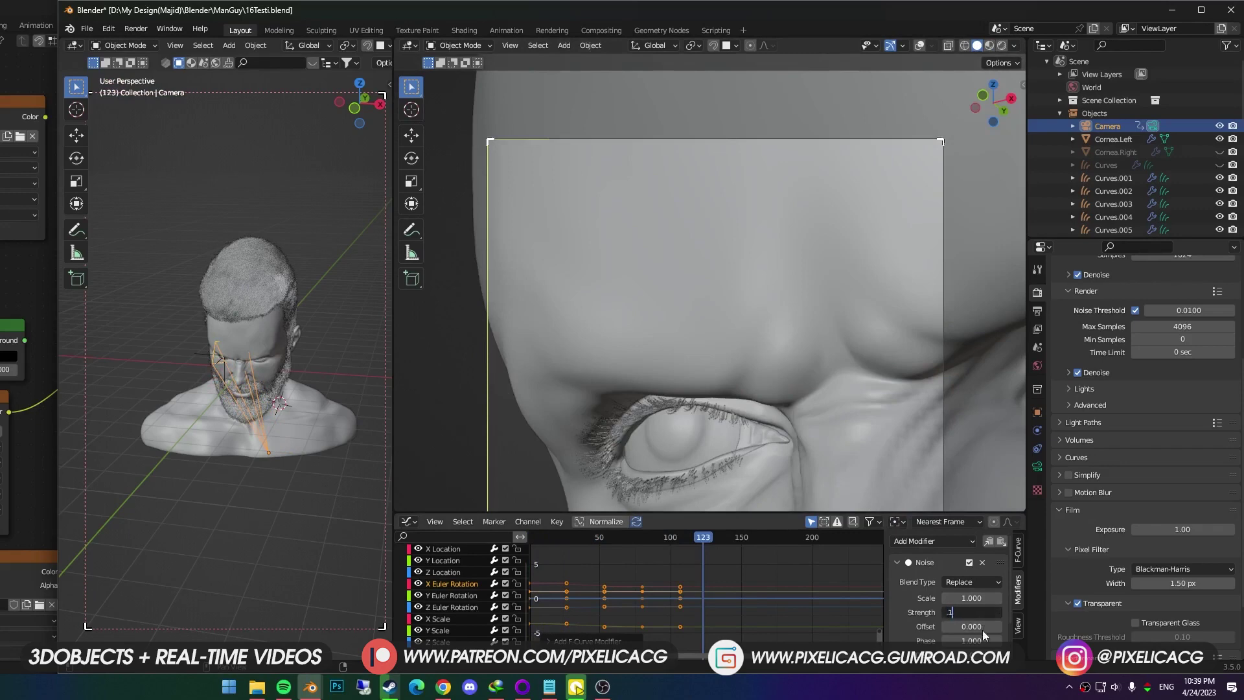
pyautogui.press('Return')
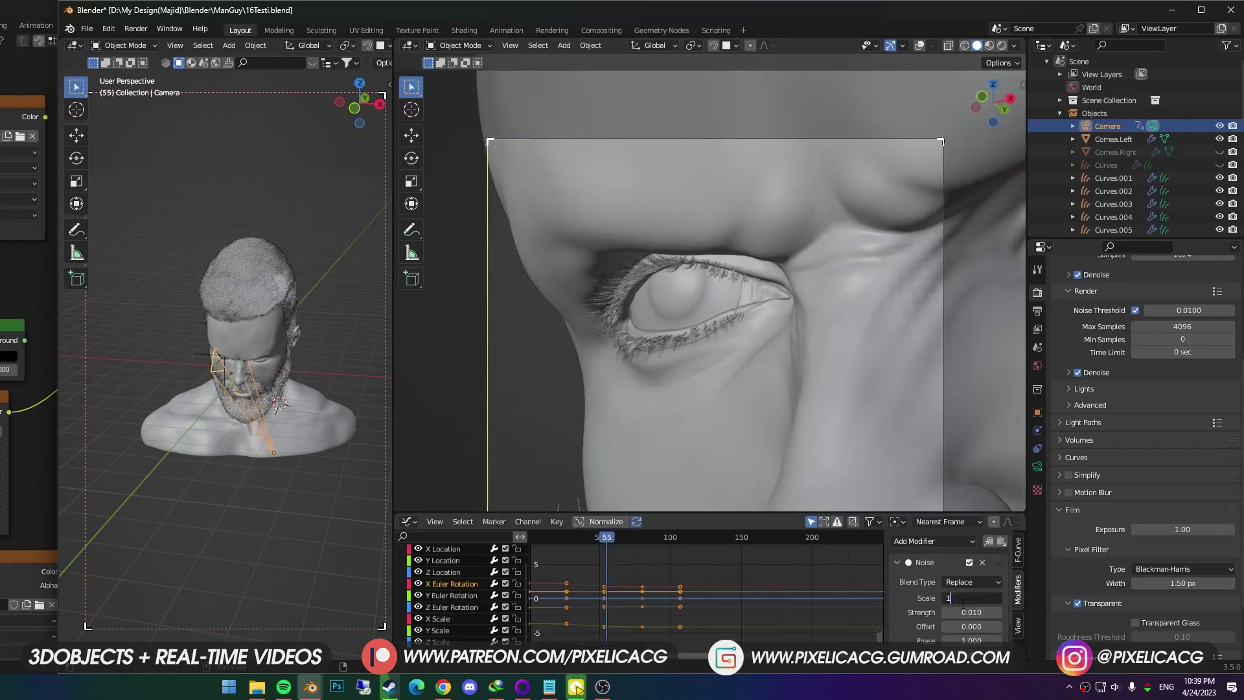
pyautogui.press('space')
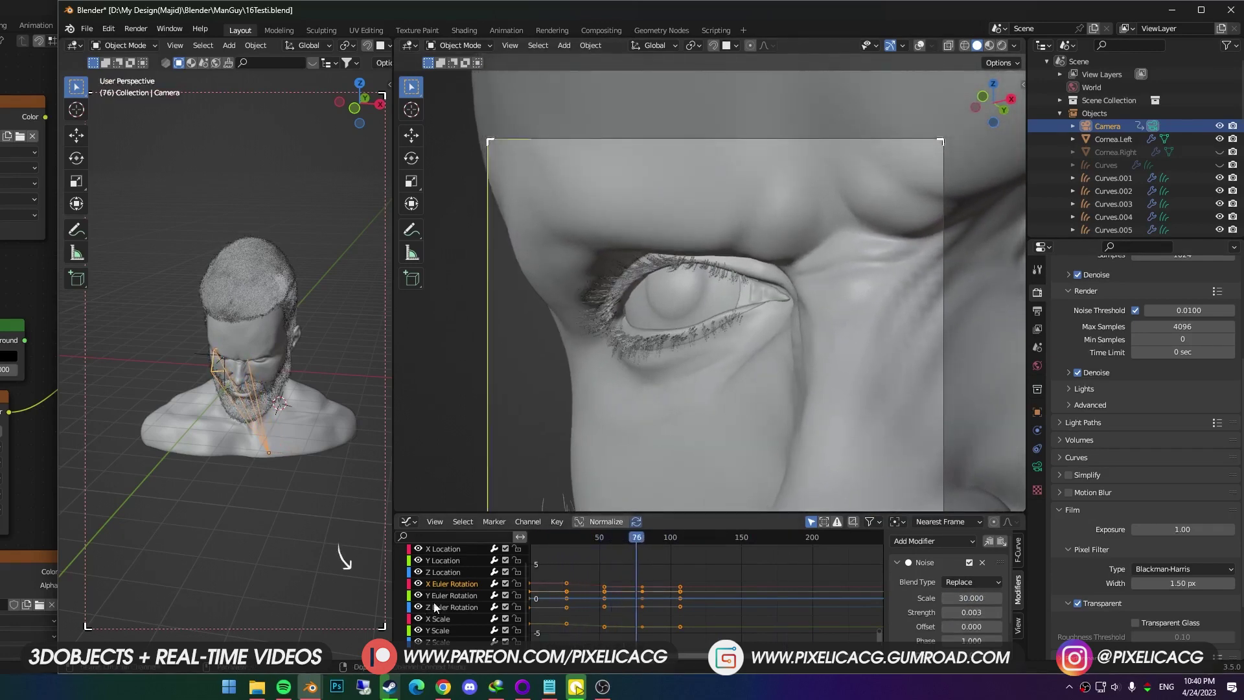
# Add Noise modifiers to Y and Z Euler Rotation, setting Z to scale 20 and strength 0.004, and save the file.
pyautogui.click(453, 596)
pyautogui.click(933, 541)
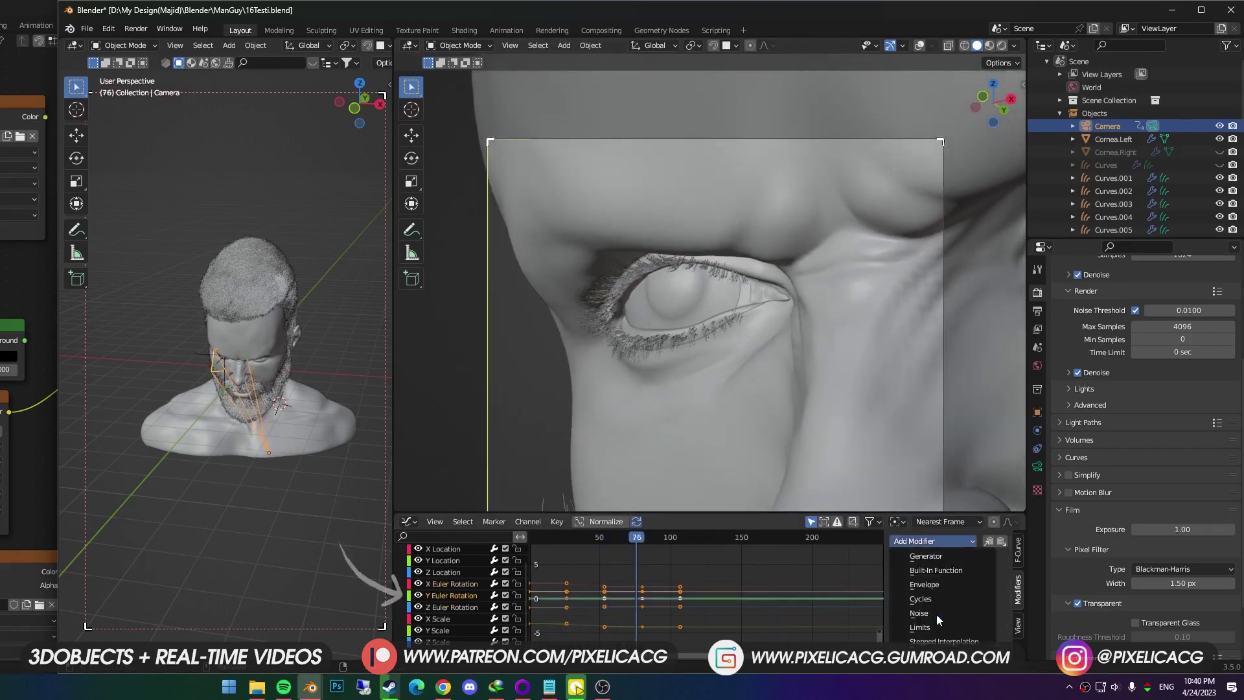
pyautogui.click(938, 613)
pyautogui.click(952, 598)
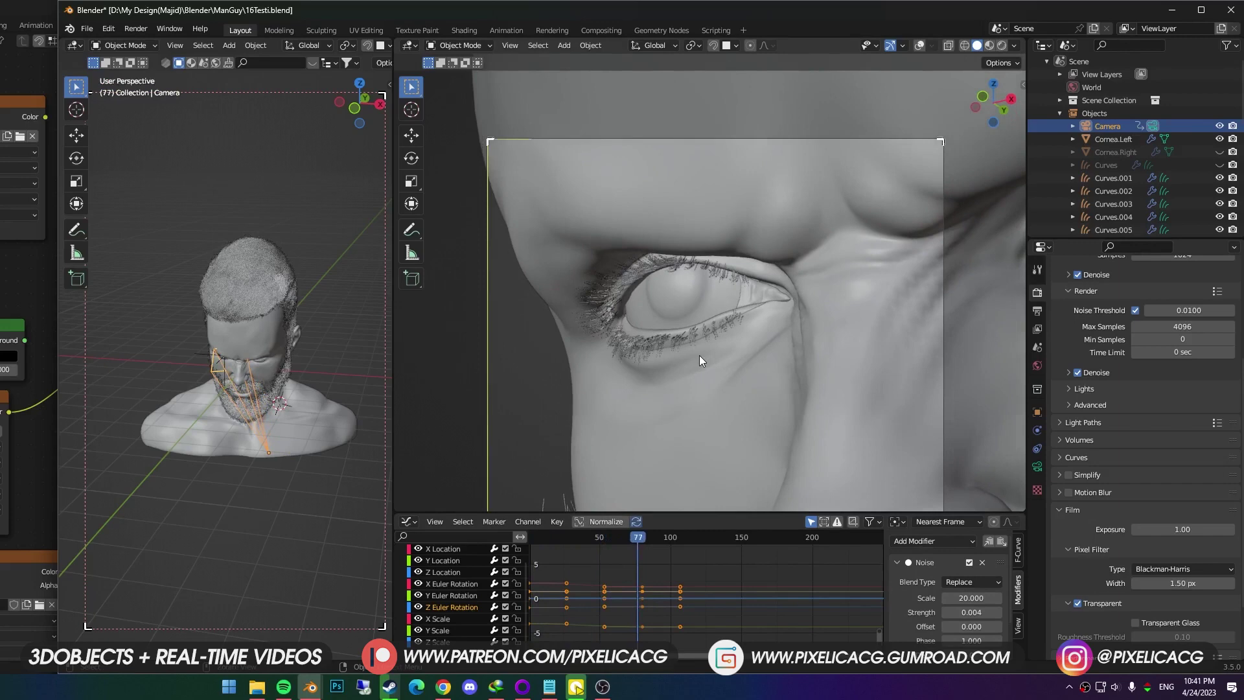
pyautogui.hotkey('ctrl', 's')
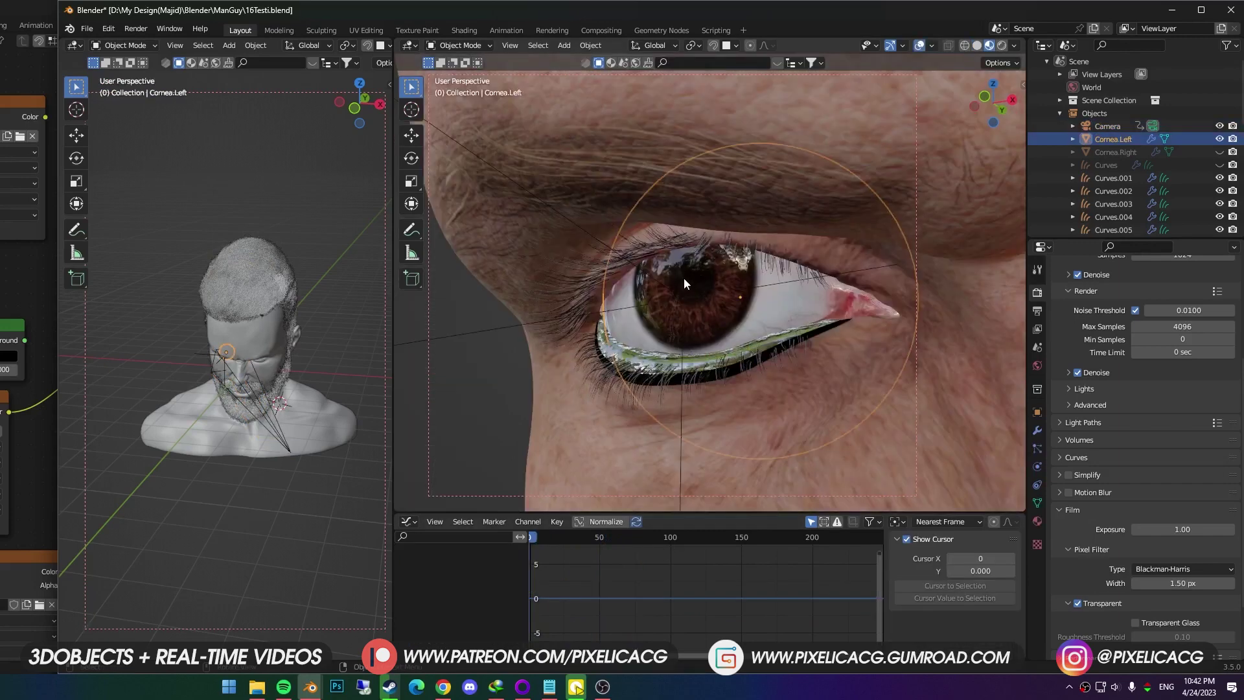
# Select the left iris and add a Basis shape key plus a second key, Key 1.
pyautogui.click(684, 282)
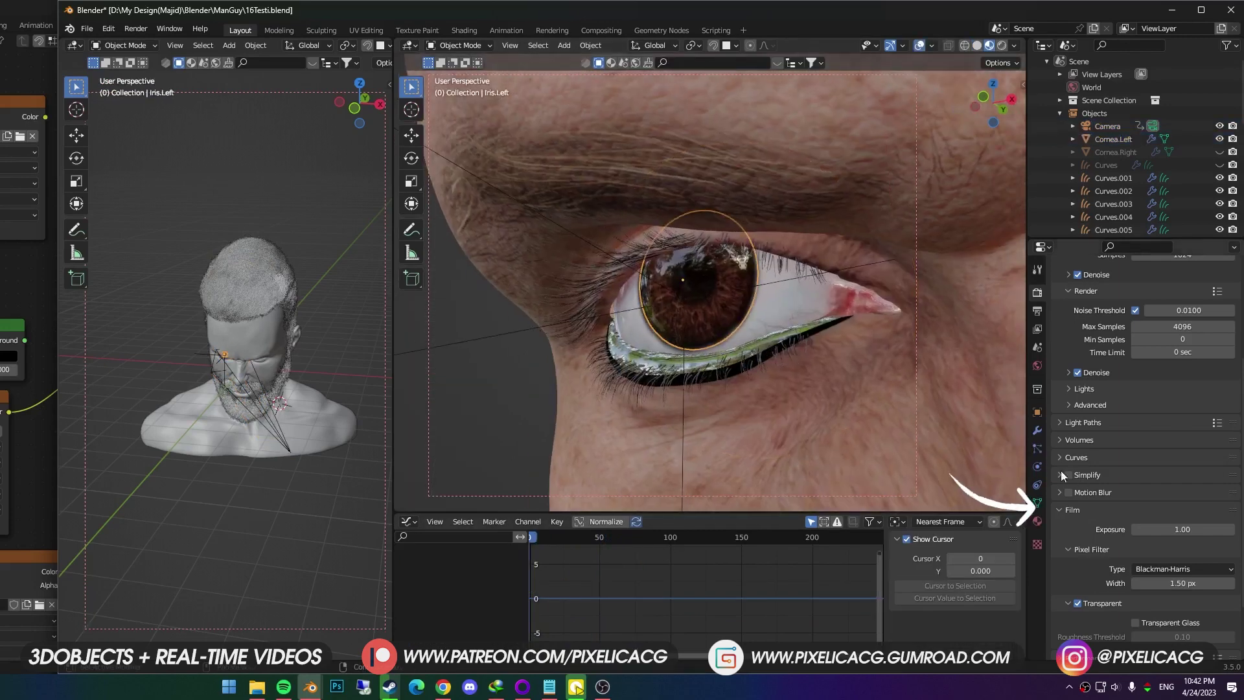
pyautogui.click(1037, 503)
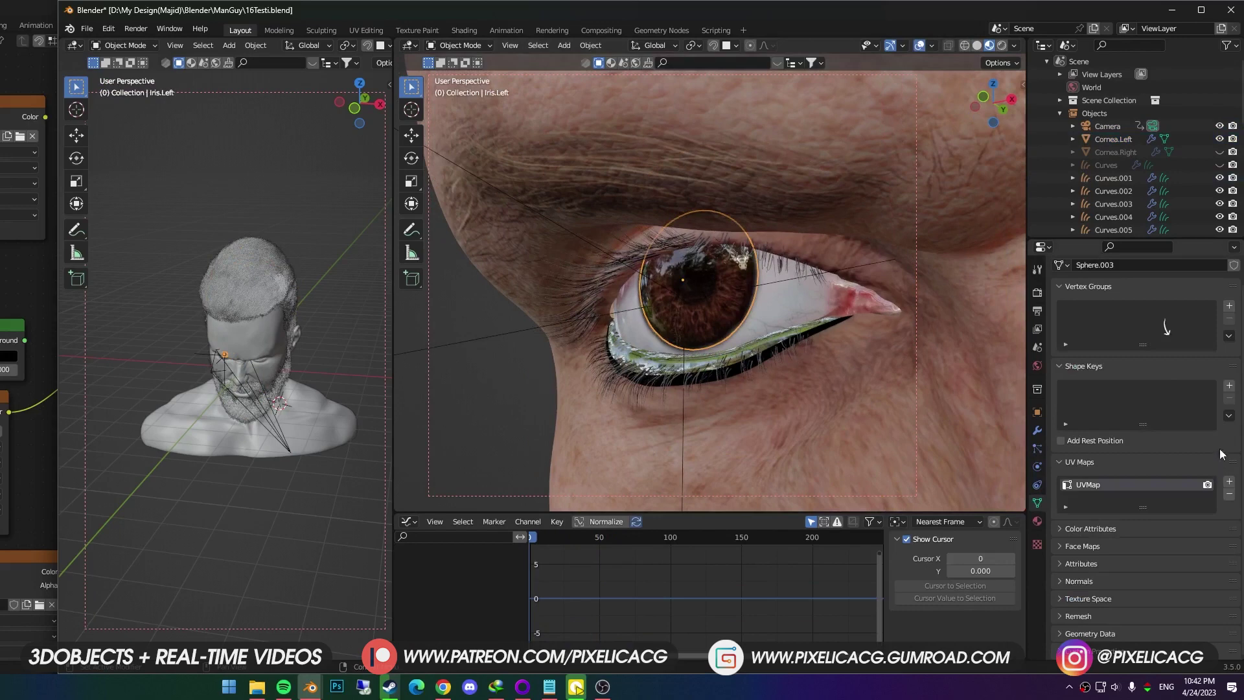
pyautogui.click(1229, 387)
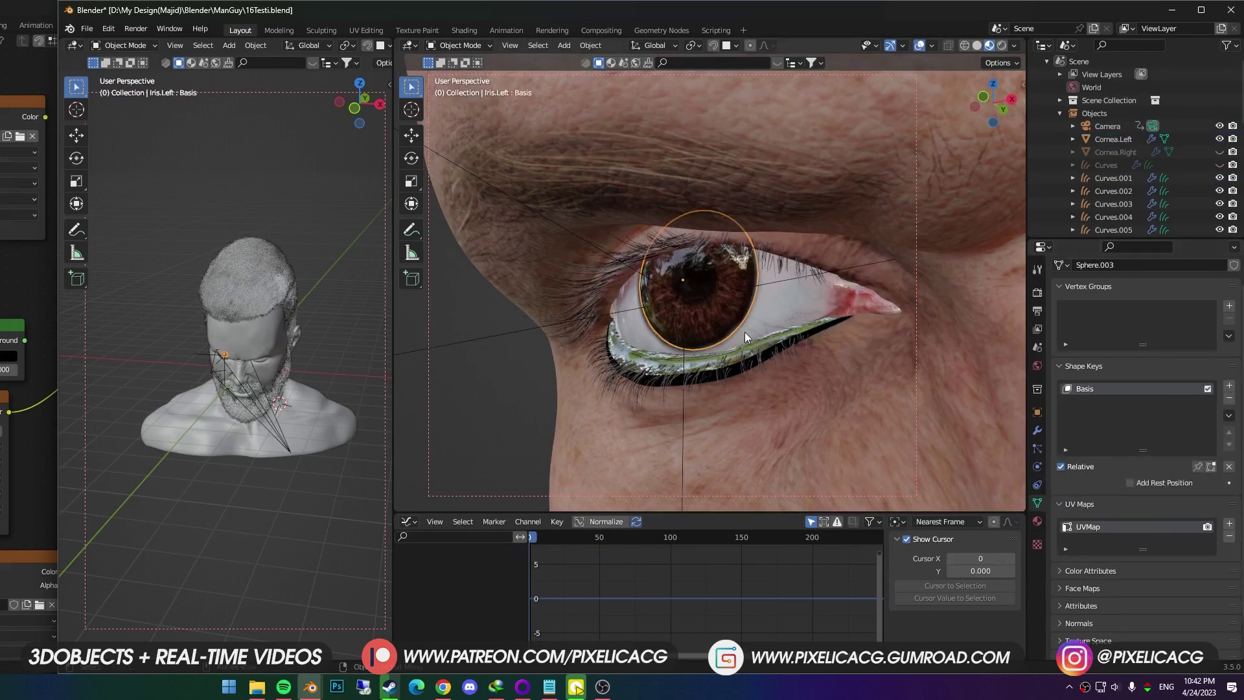
pyautogui.scroll(4, 726, 324)
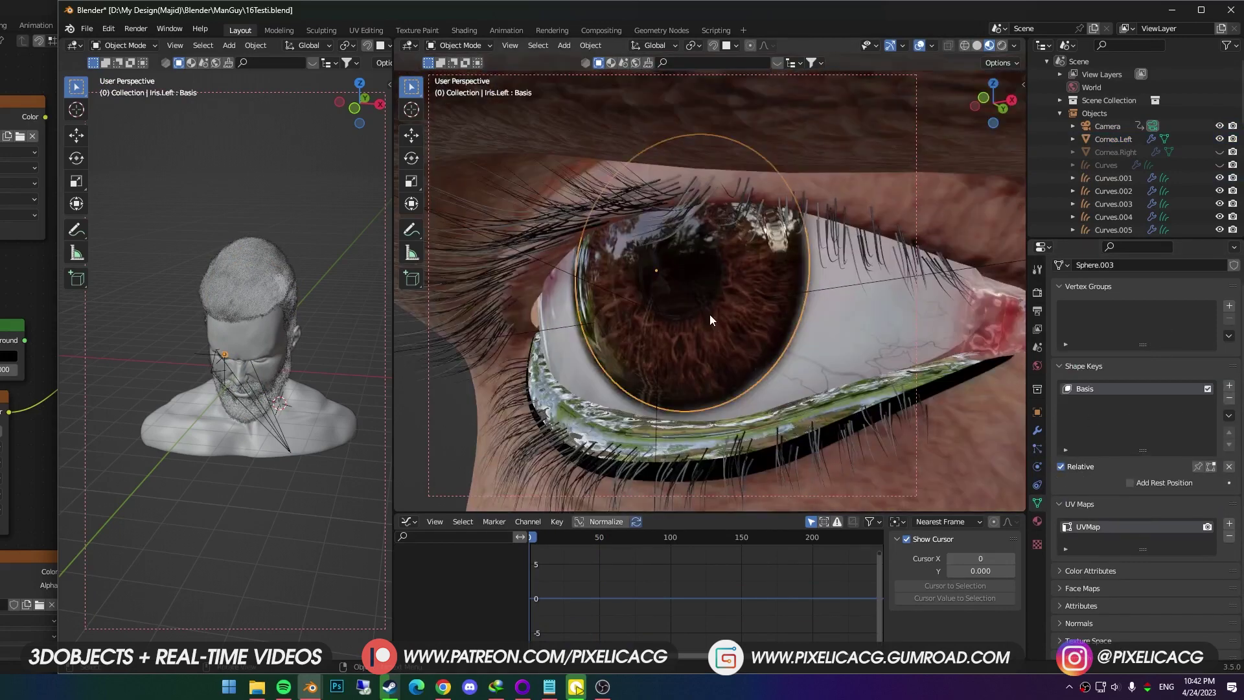
pyautogui.click(1229, 387)
# Resize the iris's pupil edge loops on Key 1 in wireframe Edit Mode and preview the shape key's value.
pyautogui.press('Tab')
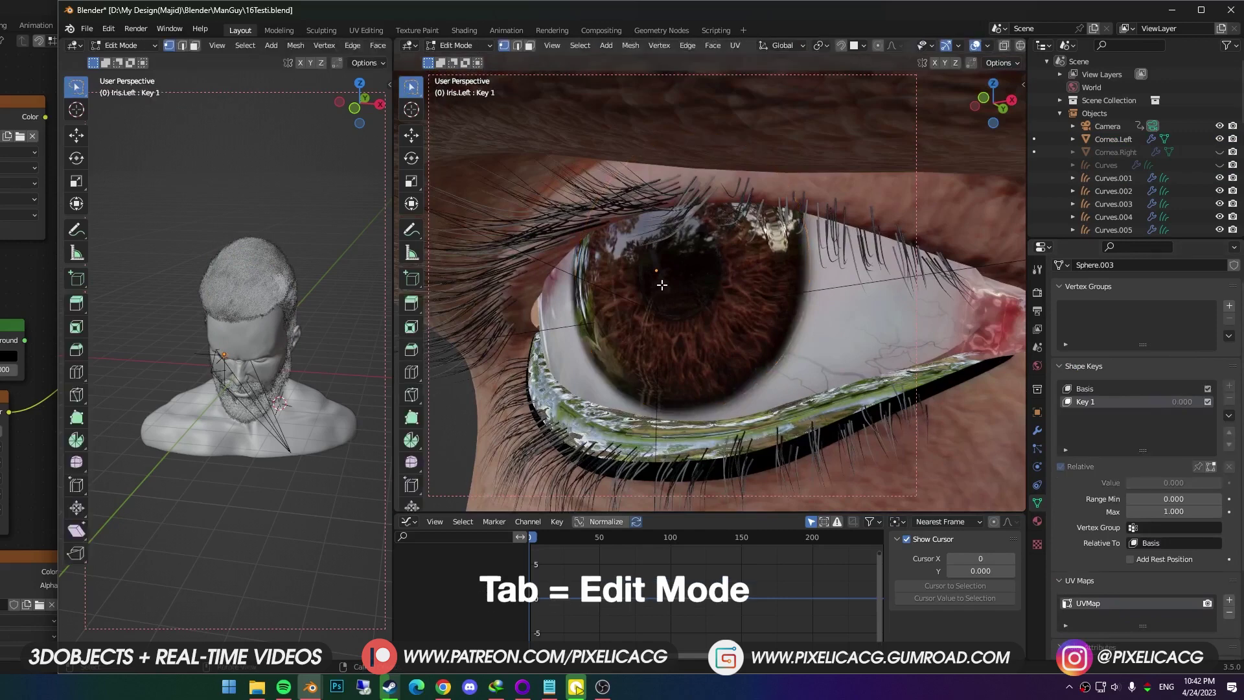
pyautogui.press('z')
pyautogui.click(649, 292)
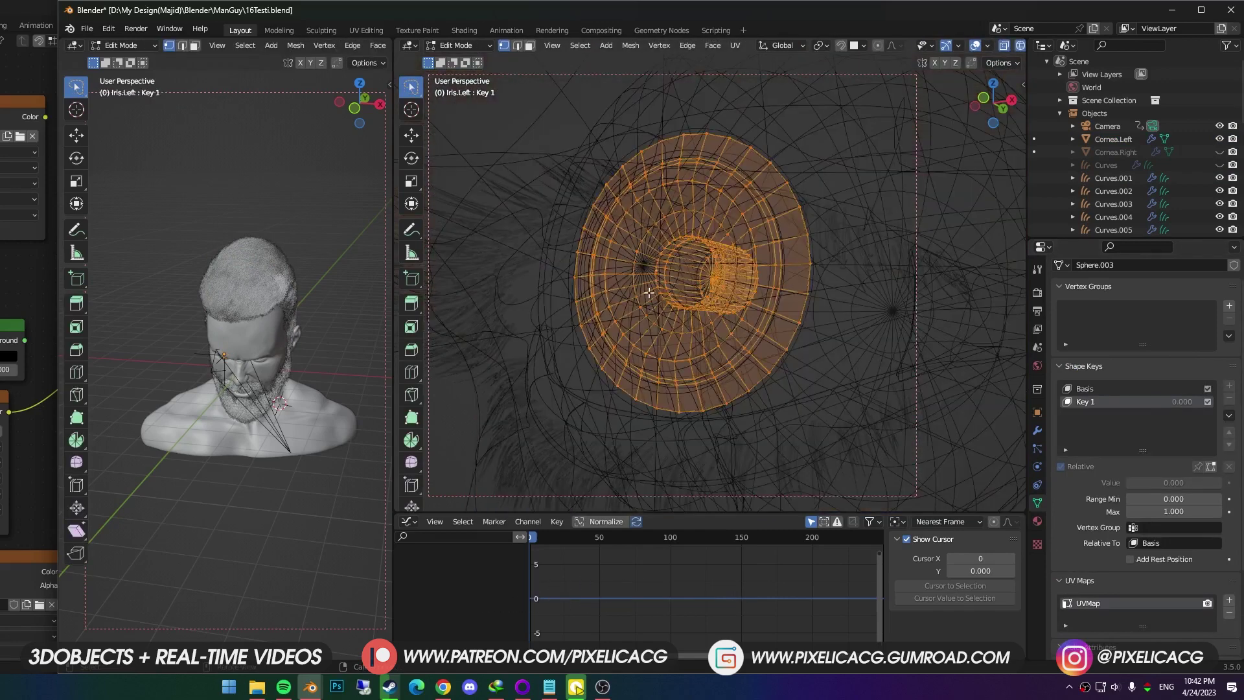
pyautogui.keyDown('alt'); pyautogui.click(666, 272); pyautogui.keyUp('alt')
pyautogui.keyDown('alt'); pyautogui.keyDown('shift'); pyautogui.click(657, 272); pyautogui.keyUp('shift'); pyautogui.keyUp('alt')
pyautogui.keyDown('alt'); pyautogui.keyDown('shift'); pyautogui.click(609, 250); pyautogui.keyUp('shift'); pyautogui.keyUp('alt')
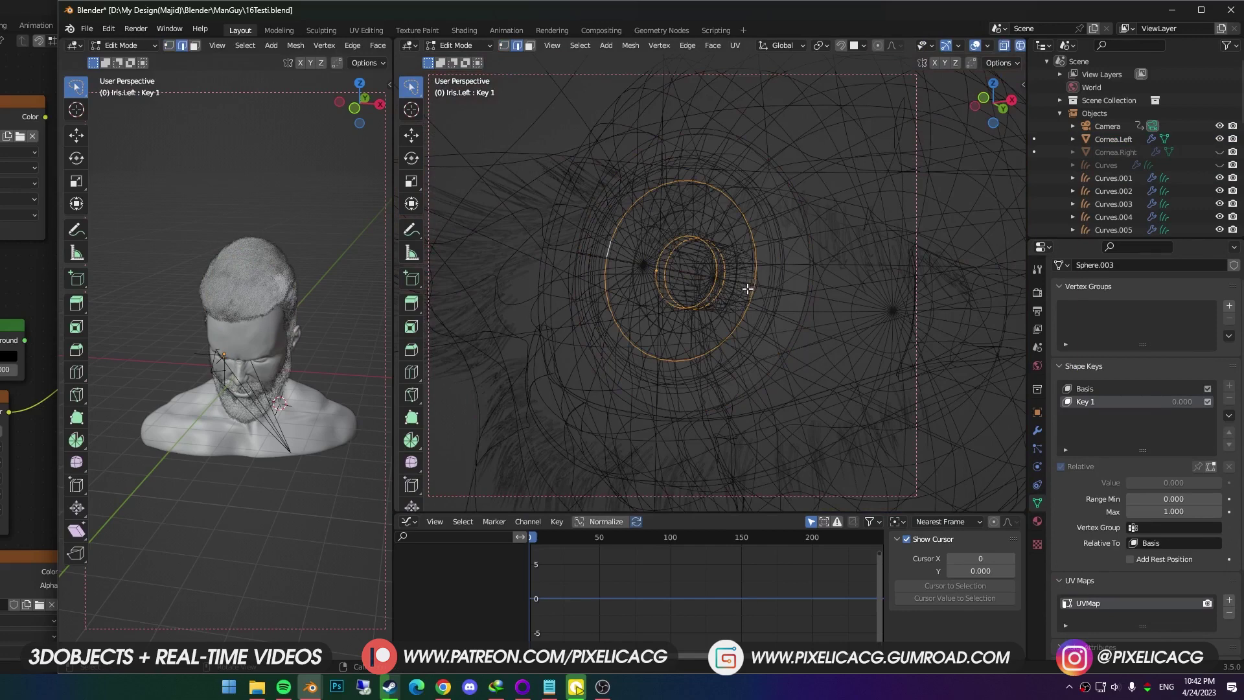
pyautogui.press('Tab')
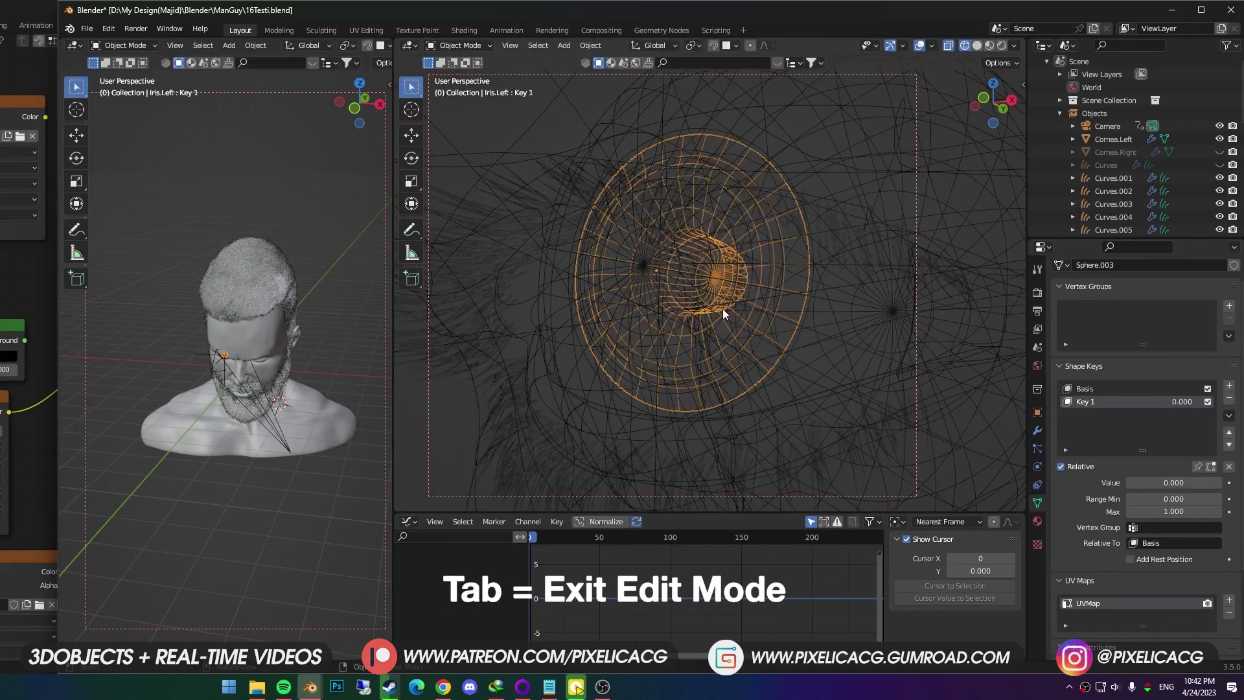
pyautogui.moveTo(1153, 484); pyautogui.dragTo(1209, 482)
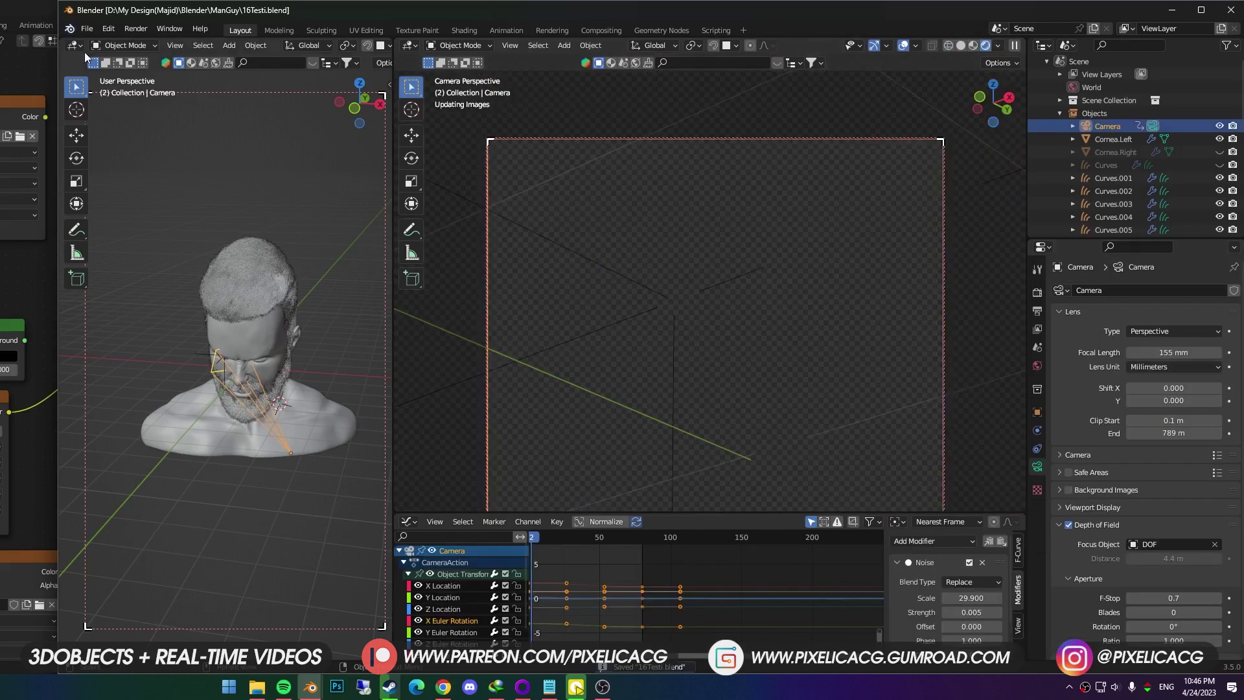
# Switch the smaller viewport to the Shader Editor and keyframe the HDRI's Mapping rotation at frame 0.
pyautogui.click(76, 46)
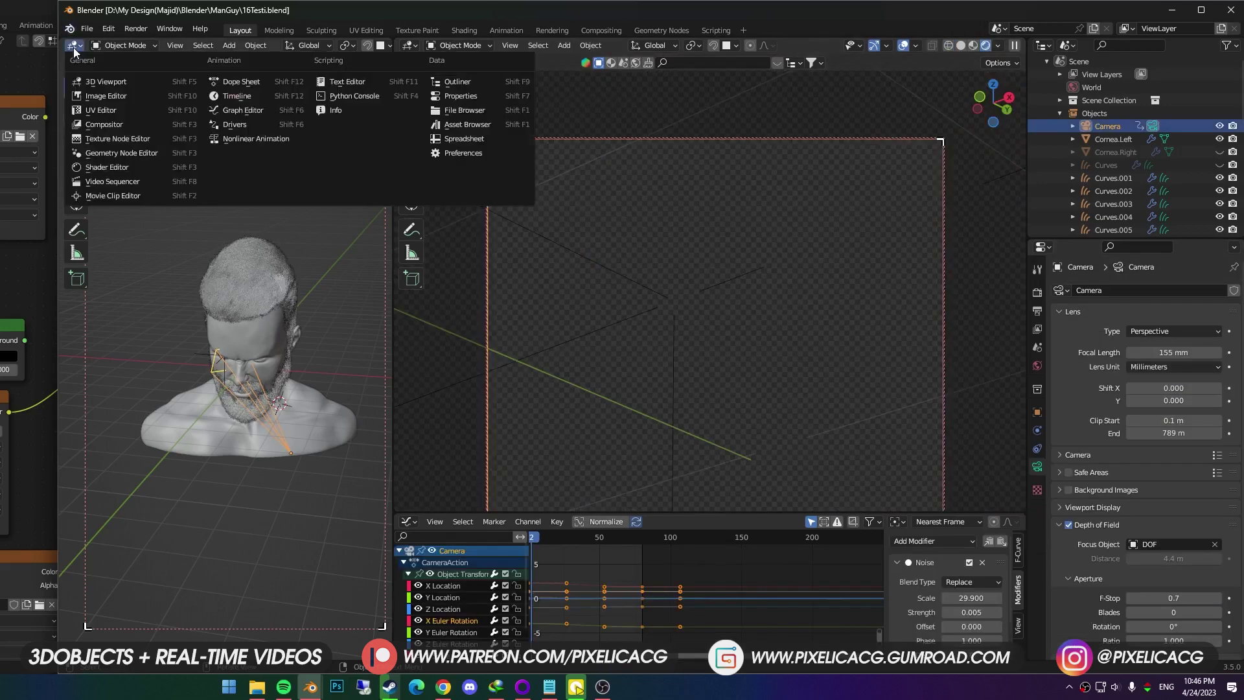
pyautogui.click(103, 173)
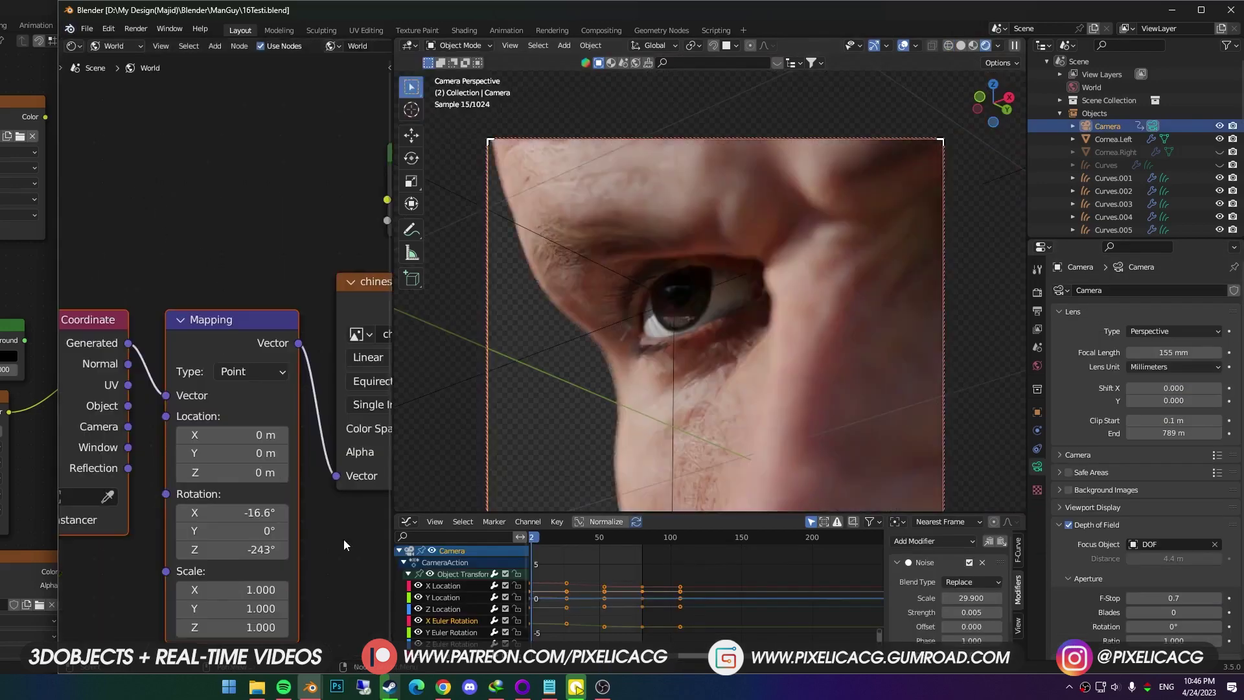
pyautogui.click(533, 538)
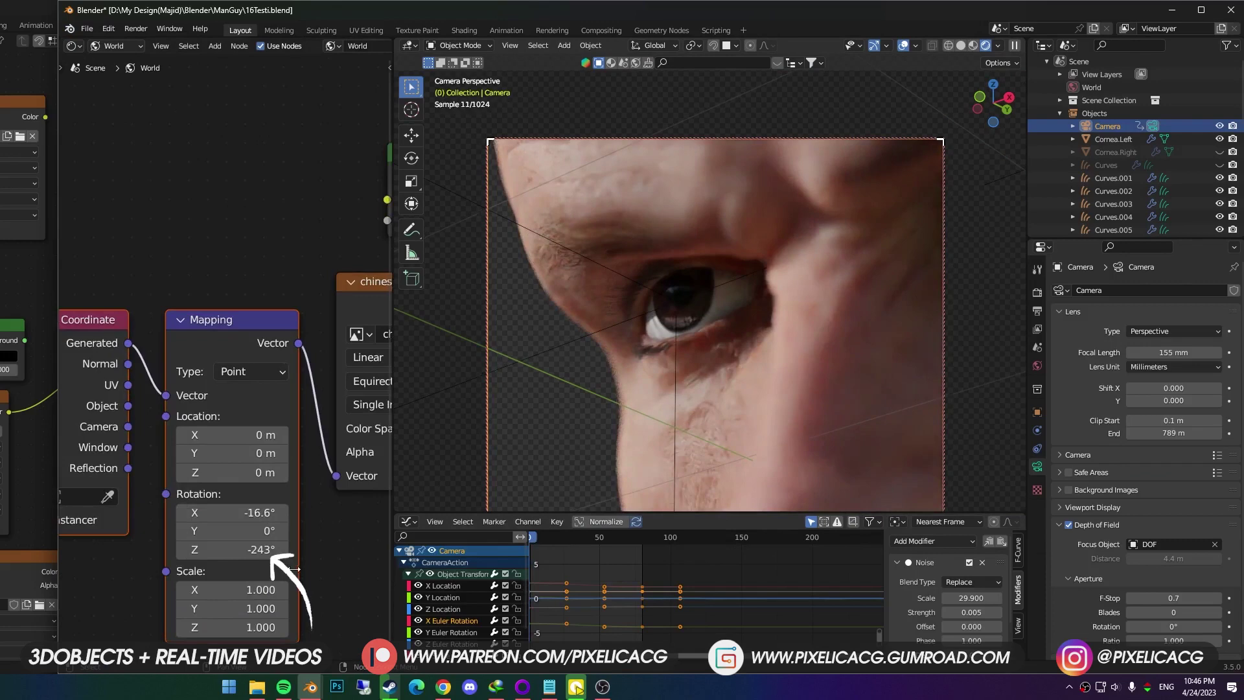
pyautogui.press('i')
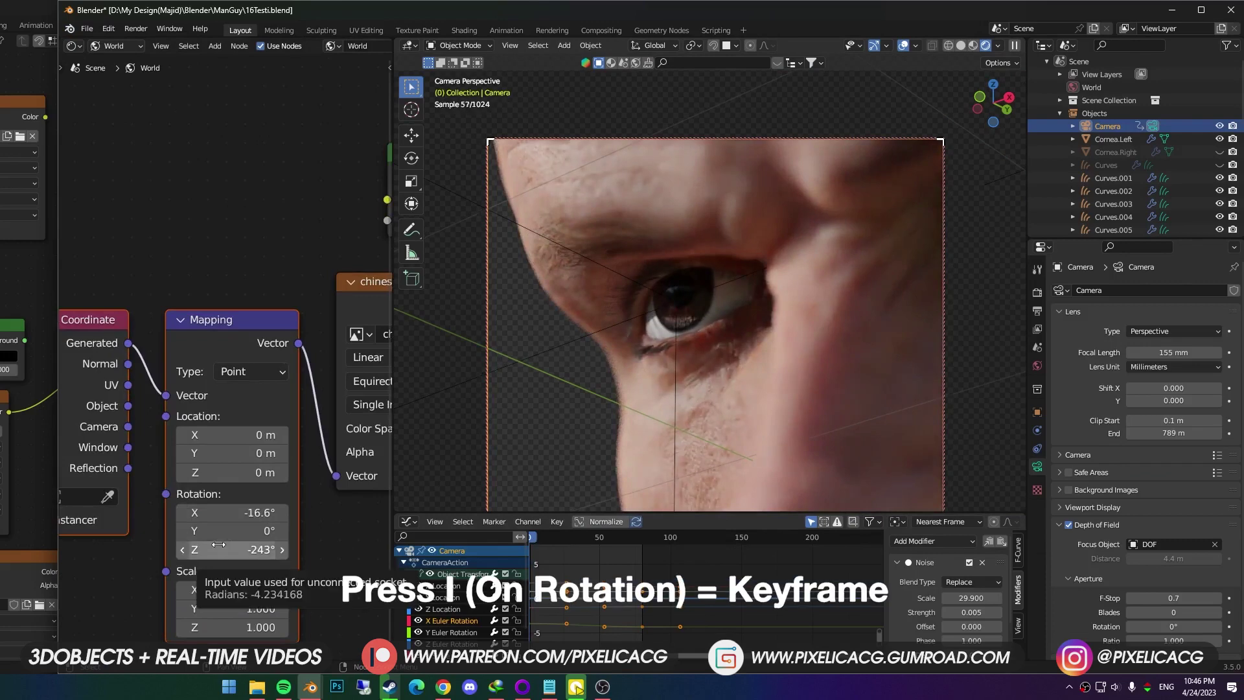
# At frame 80, set the HDRI Mapping's Z rotation to -237° and insert a rotation keyframe.
pyautogui.click(535, 538)
pyautogui.moveTo(536, 538); pyautogui.dragTo(642, 538)
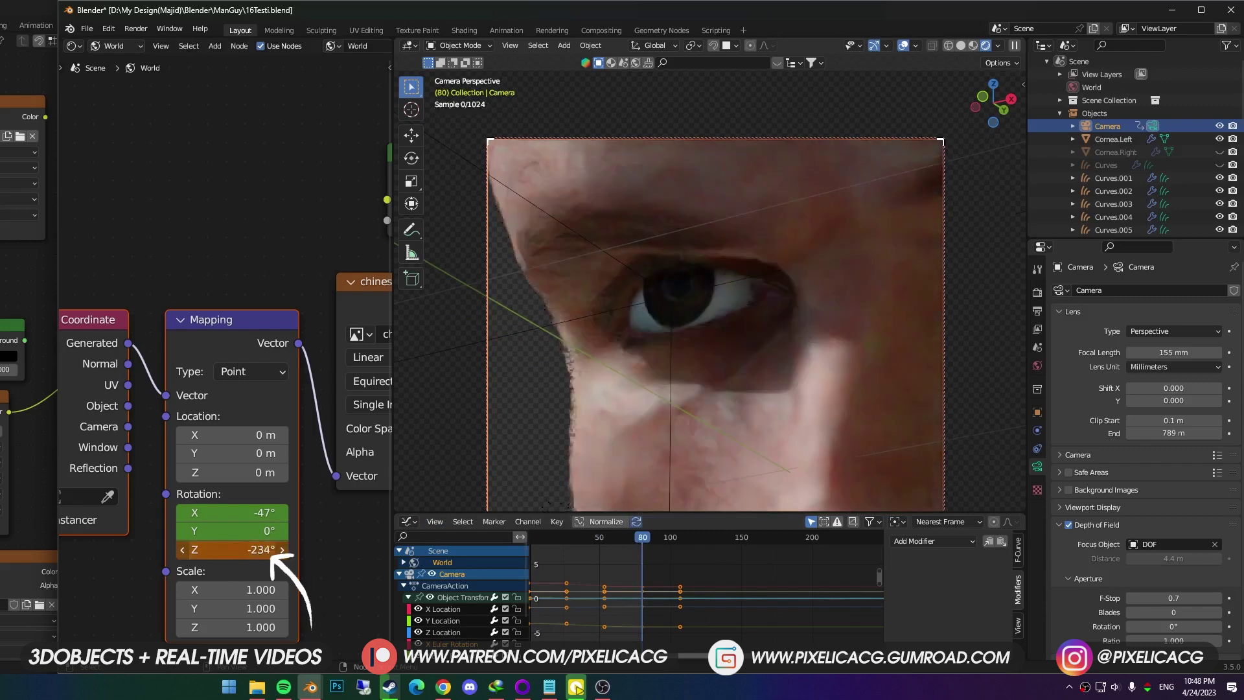
pyautogui.moveTo(259, 550); pyautogui.dragTo(239, 559)
pyautogui.press('i')
# At frame 39, keyframe the left iris's Key 1 shape key value at 0.
pyautogui.moveTo(535, 537); pyautogui.dragTo(585, 538)
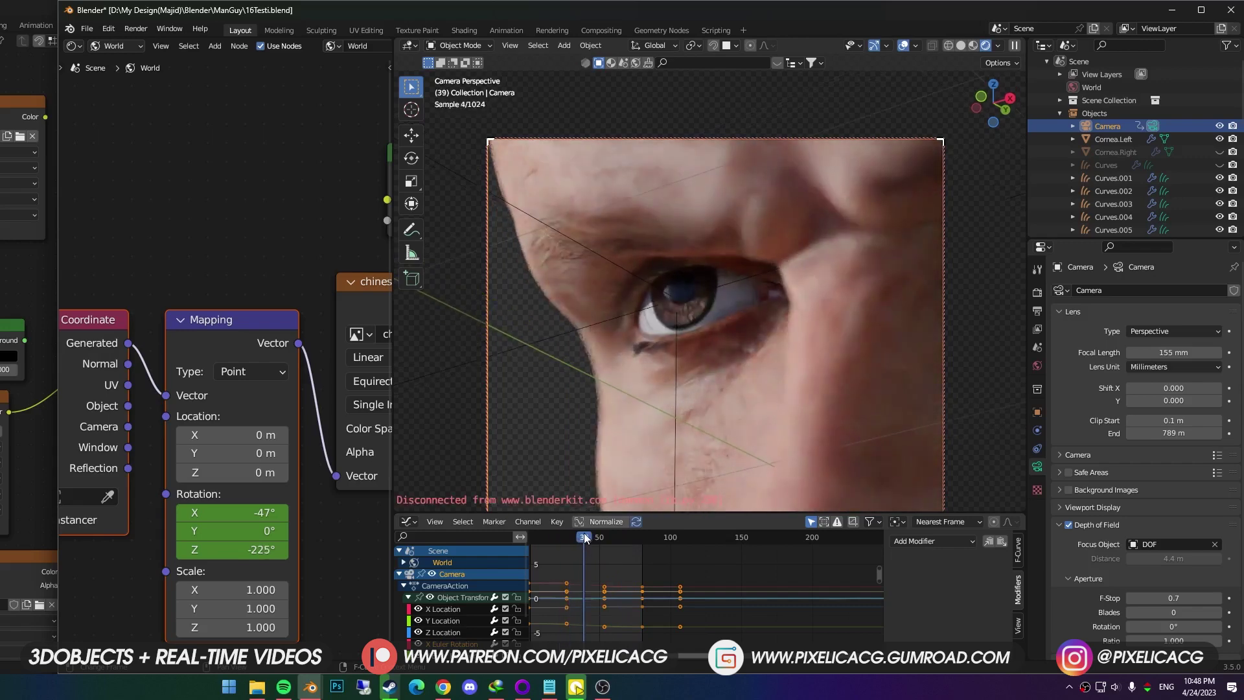
pyautogui.click(693, 298)
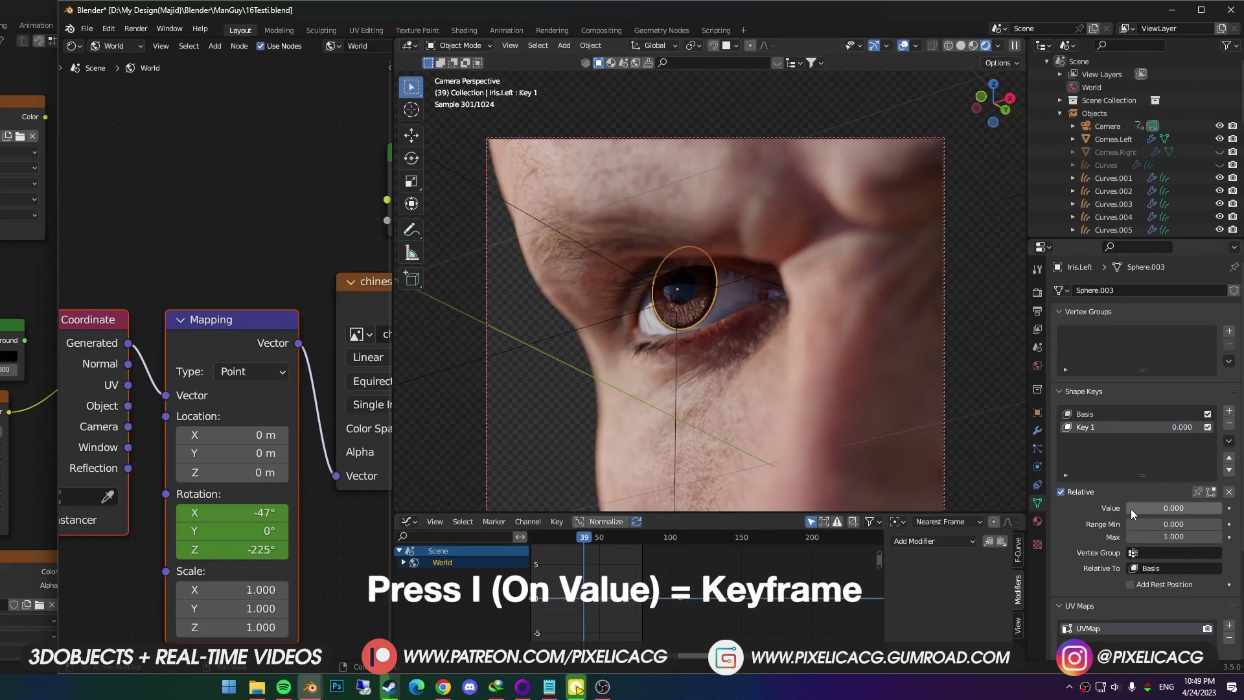
pyautogui.press('i')
# At frame 79, keyframe the iris's Key 1 value at 0.673 and scrub back through the animation.
pyautogui.moveTo(591, 542); pyautogui.dragTo(641, 546)
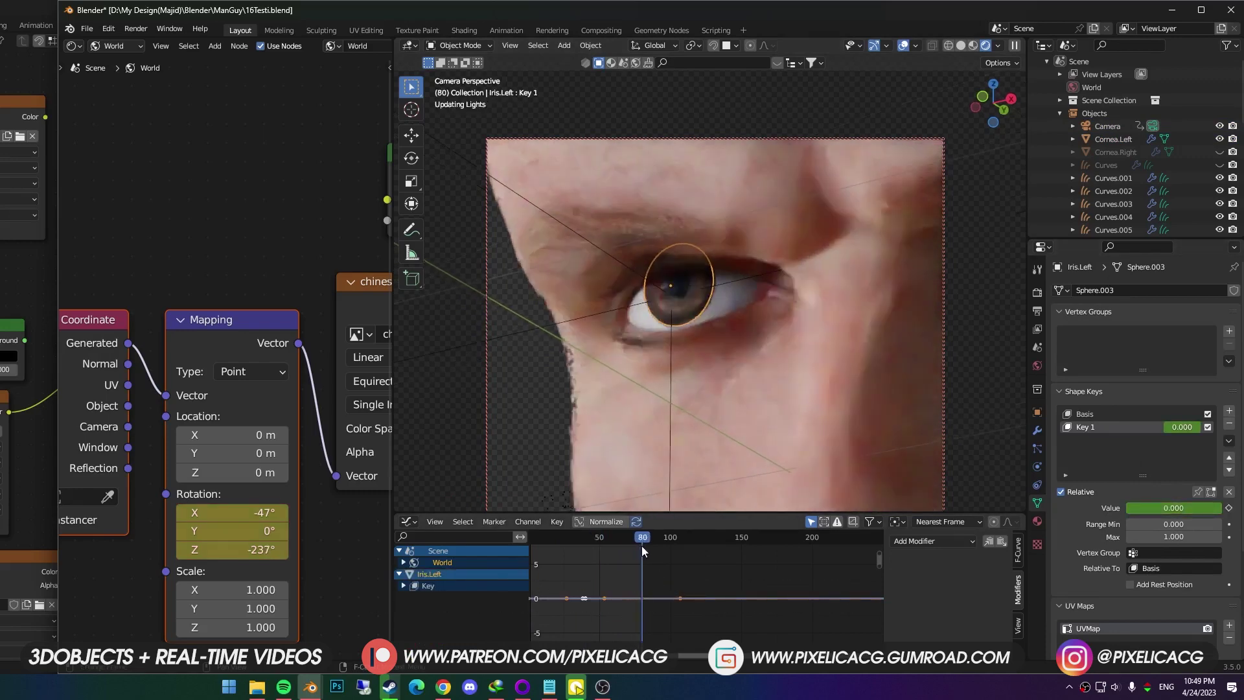
pyautogui.moveTo(1171, 514); pyautogui.dragTo(1190, 512)
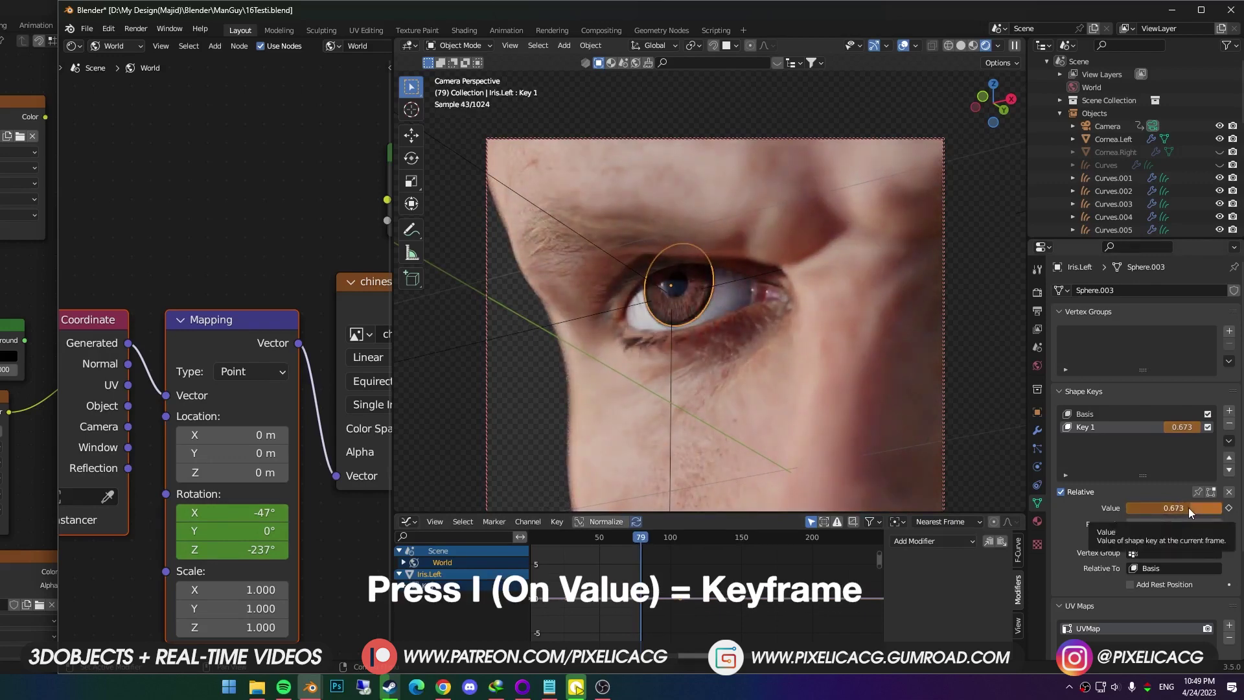
pyautogui.press('i')
pyautogui.moveTo(640, 541); pyautogui.dragTo(608, 542)
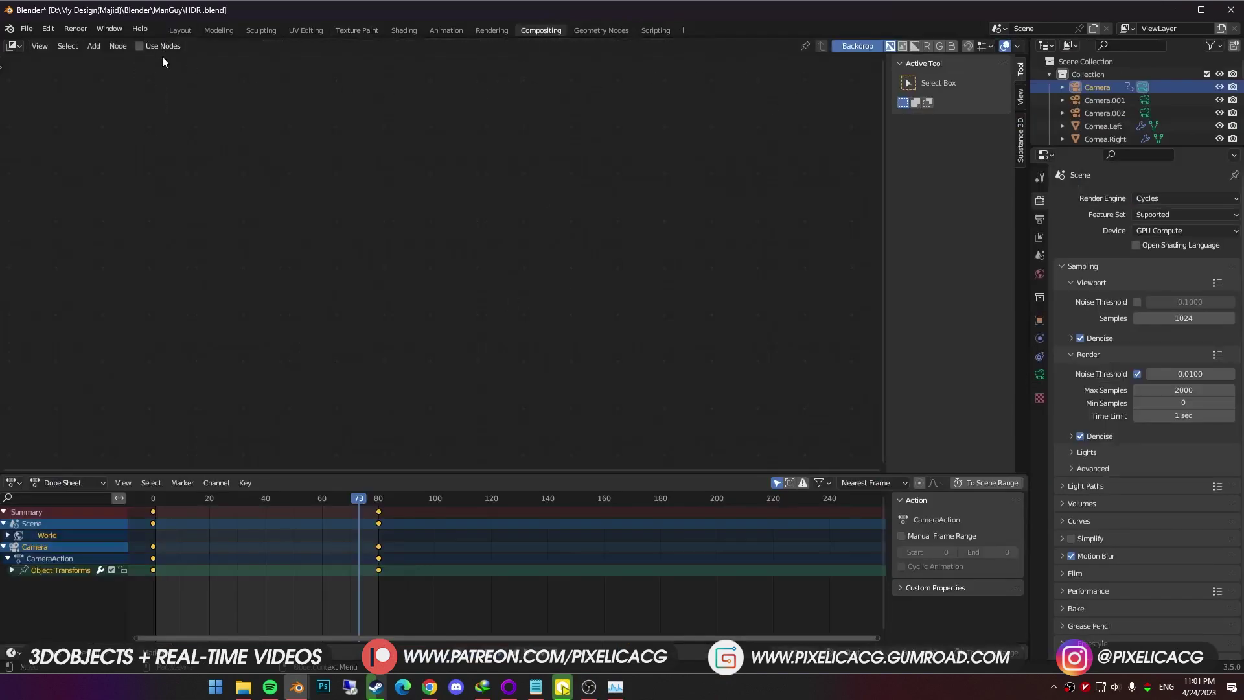
# Enable nodes in the HDRI.blend compositor and render the current frame.
pyautogui.click(139, 46)
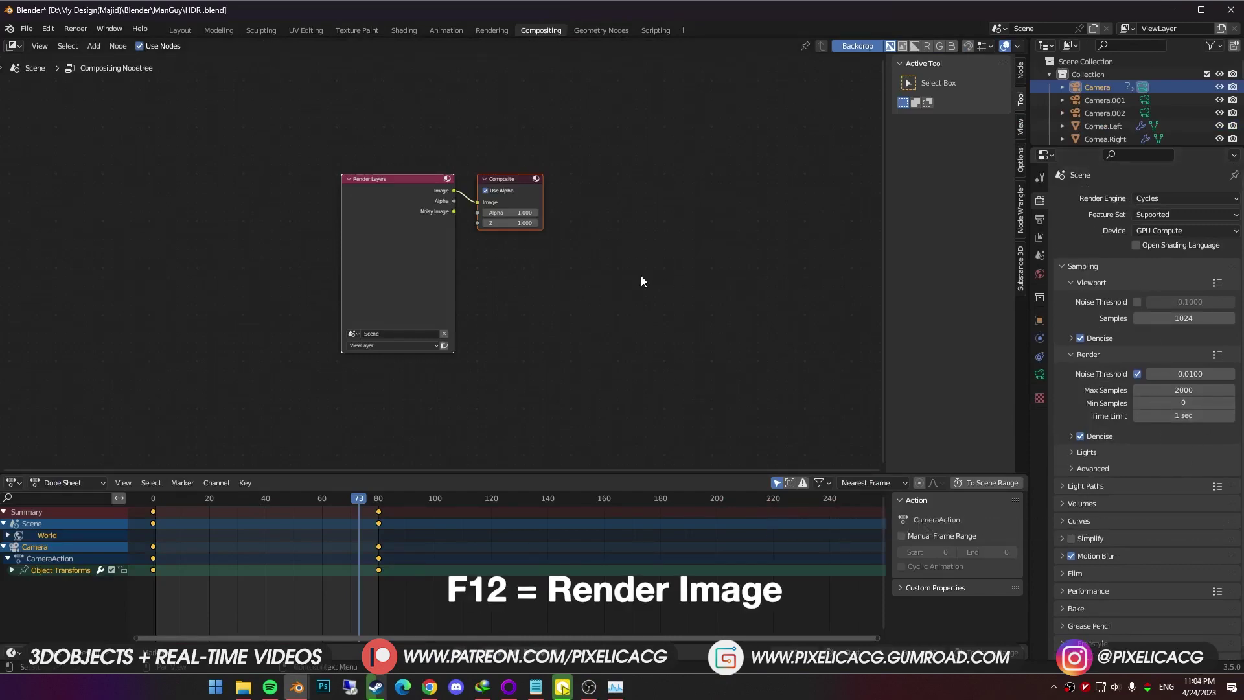
pyautogui.press('F12')
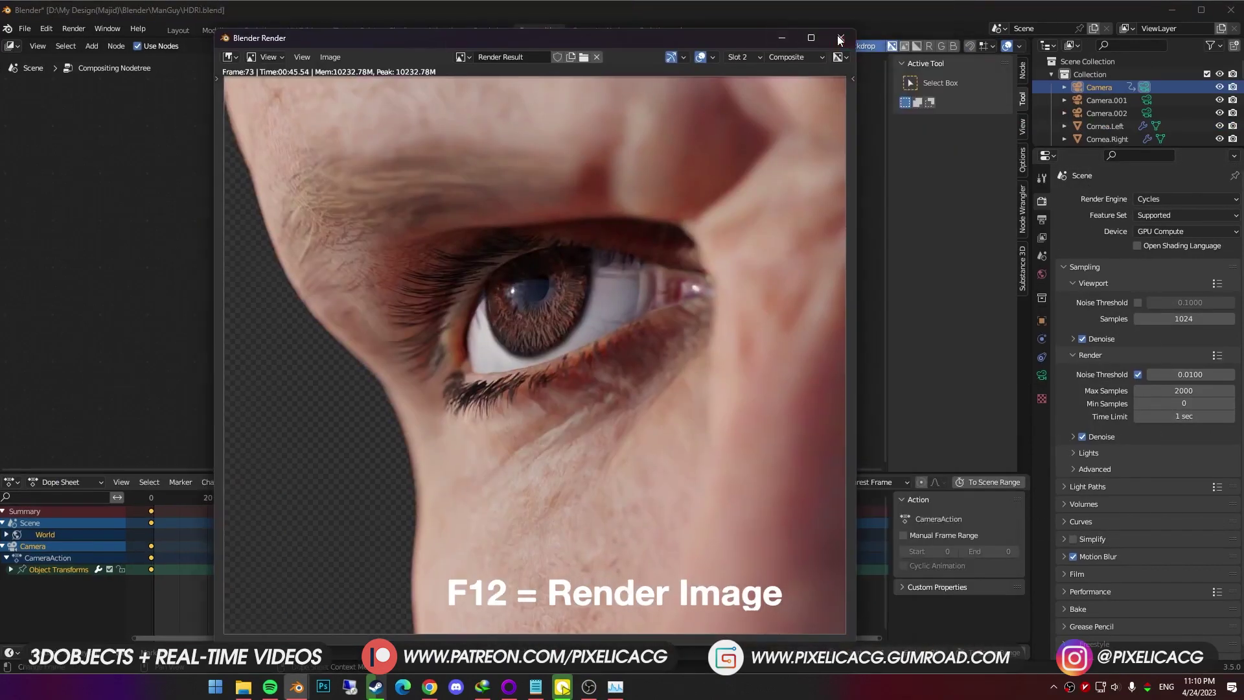
# Close the render result window and move the Composite node well away from the Render Layers node.
pyautogui.click(840, 41)
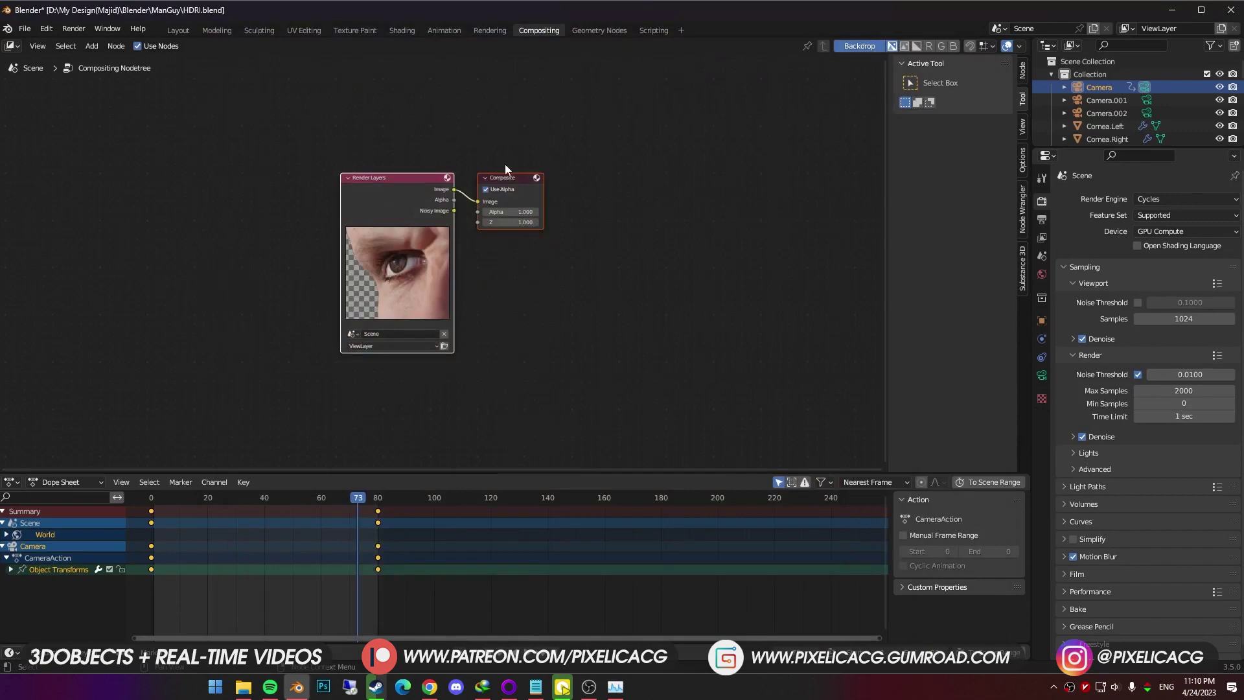
pyautogui.moveTo(508, 175); pyautogui.dragTo(662, 192)
pyautogui.click(402, 185)
# Add a Viewer node below the Composite node and connect the Render Layers Image output to it.
pyautogui.hotkey('shift', 'a')
pyautogui.click(590, 216)
pyautogui.write('view')
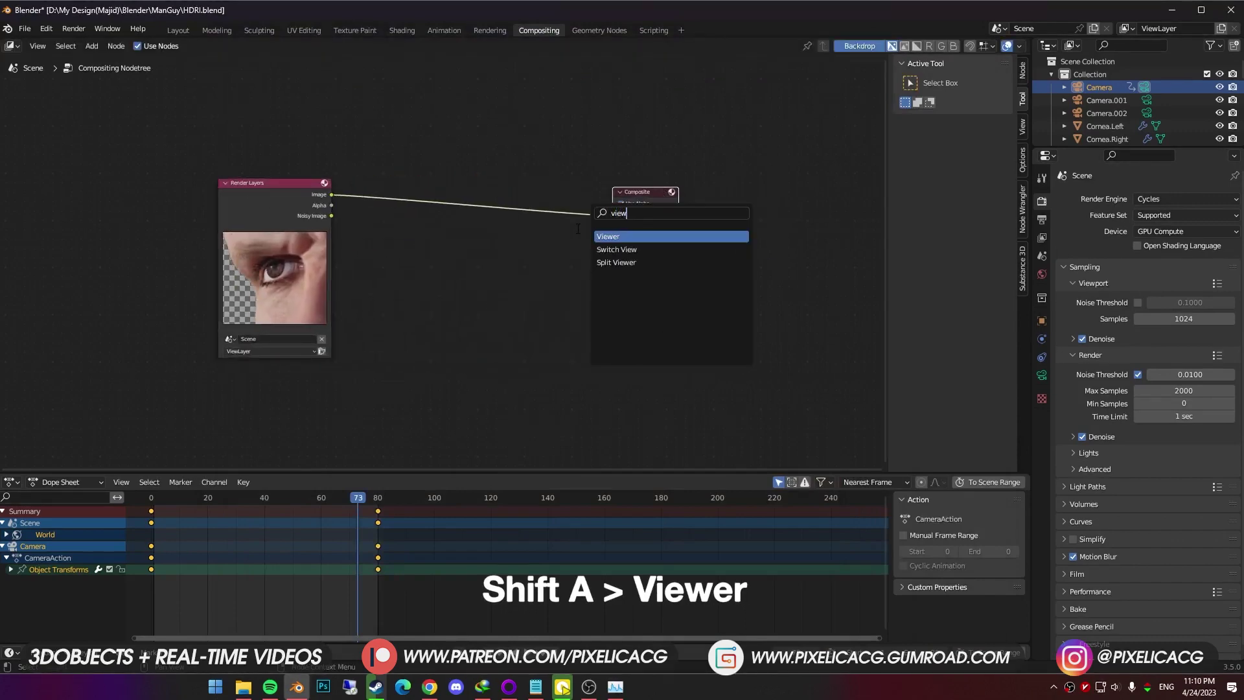
pyautogui.press('Return')
pyautogui.click(623, 263)
pyautogui.moveTo(331, 194); pyautogui.dragTo(569, 250)
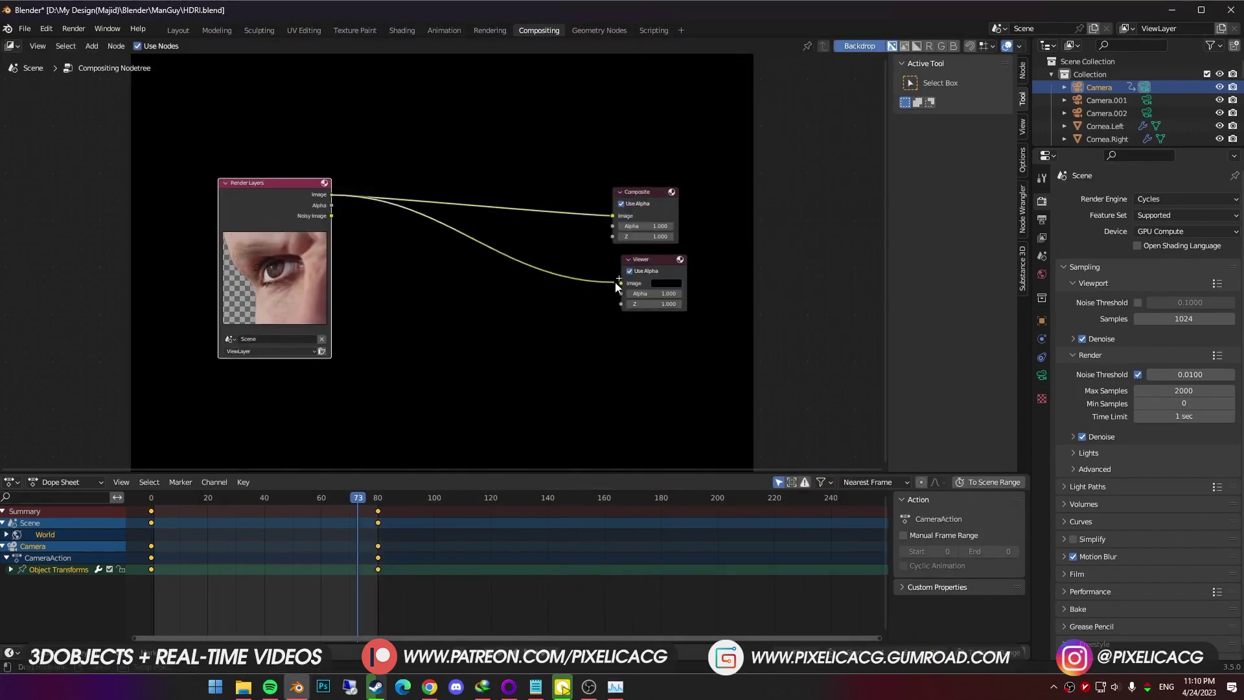
pyautogui.moveTo(616, 284); pyautogui.dragTo(618, 283)
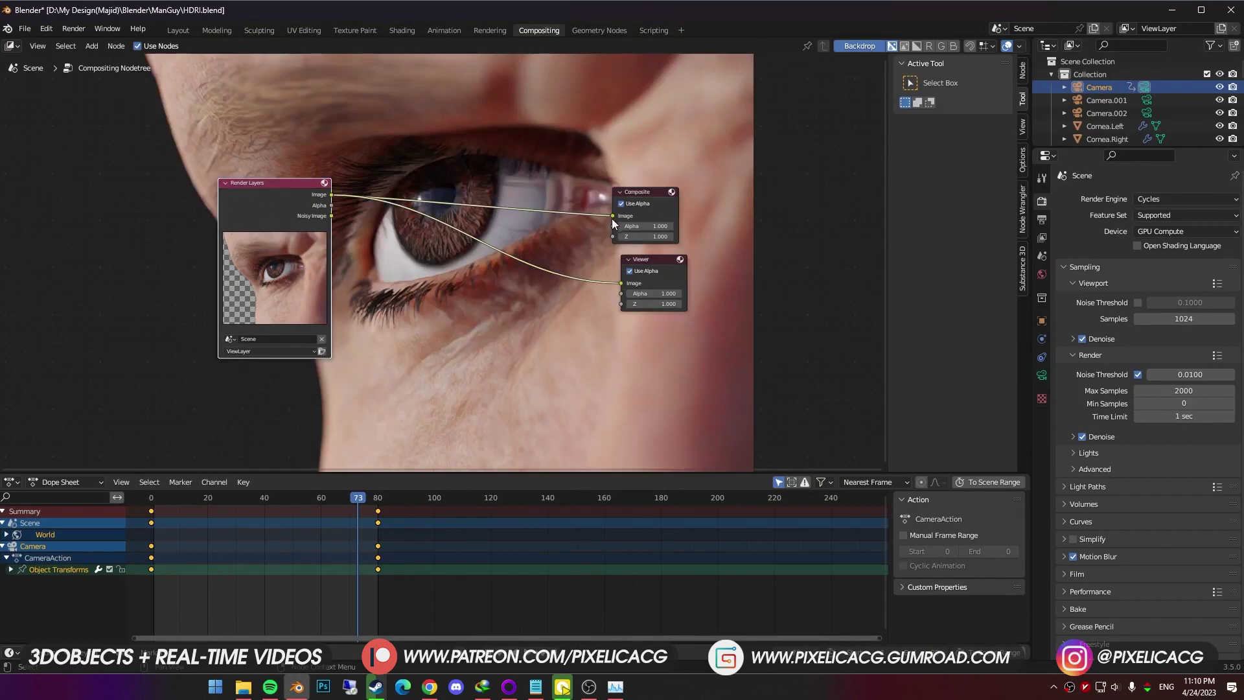
# Disconnect the Composite node's Image input and add a Texture node below the Viewer link.
pyautogui.moveTo(544, 287); pyautogui.dragTo(574, 368, button='middle')
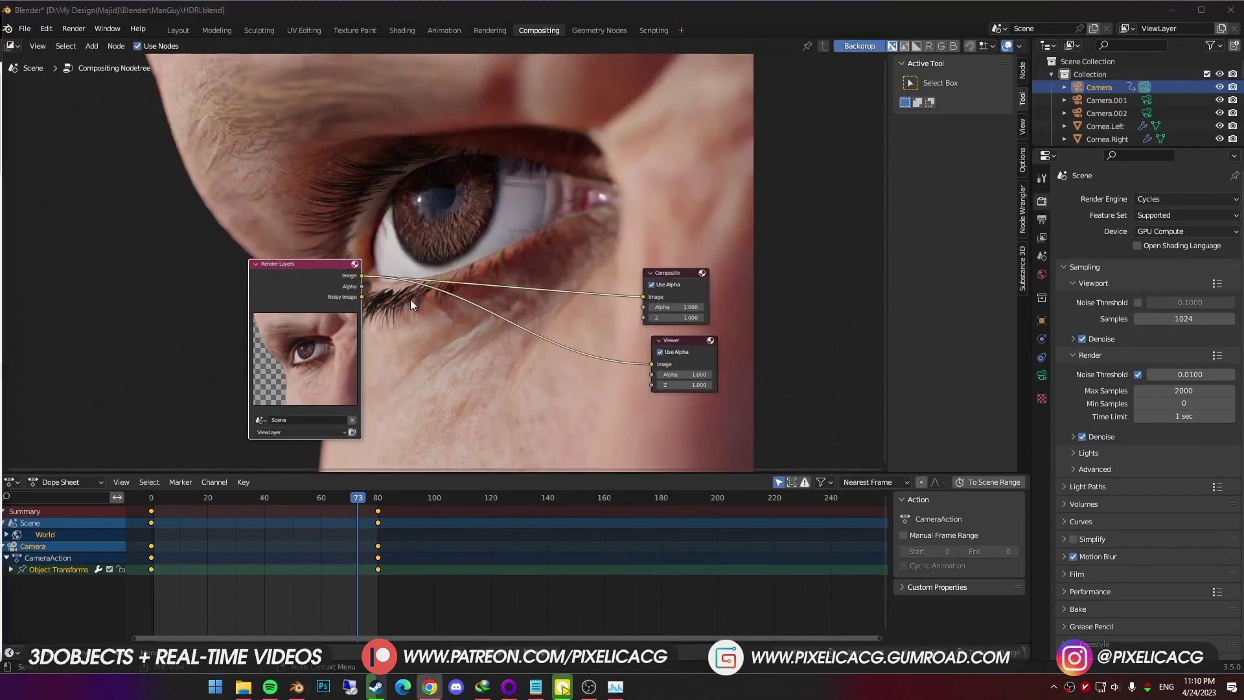
pyautogui.moveTo(643, 297); pyautogui.dragTo(600, 298)
pyautogui.hotkey('shift', 'a')
pyautogui.click(603, 299)
pyautogui.write('tex')
pyautogui.press('Return')
pyautogui.click(468, 368)
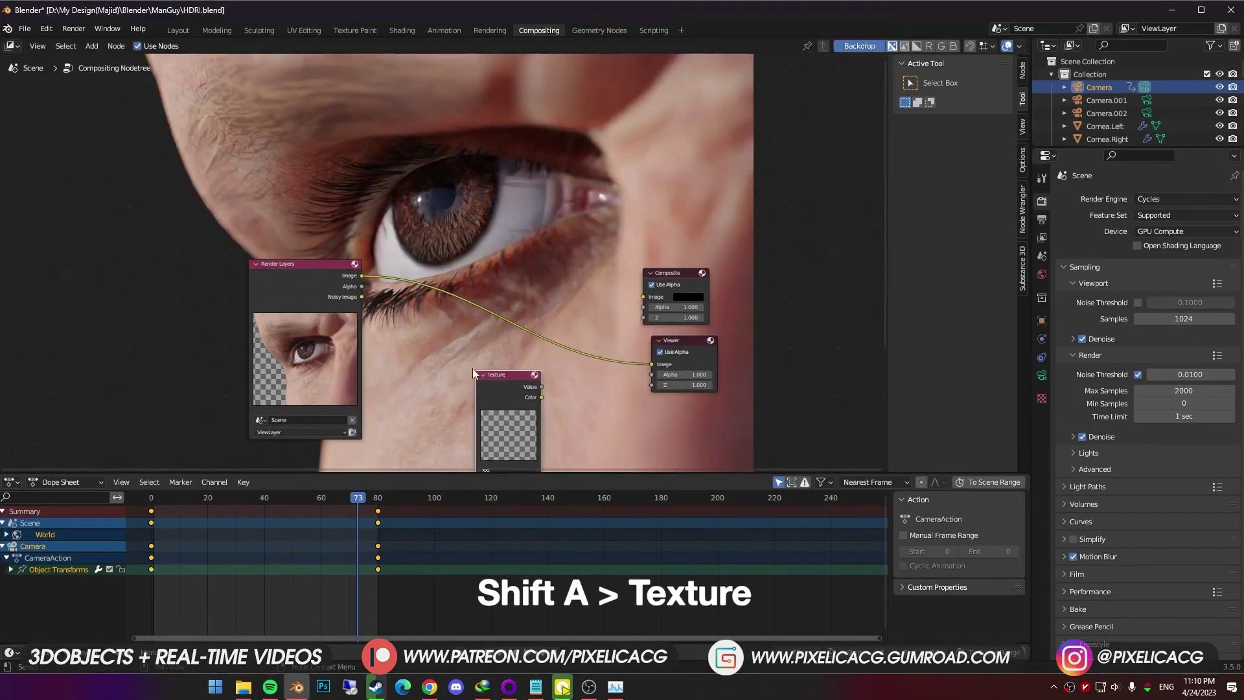
# Insert a Mix node between Render Layers and Viewer and connect the Texture node's Color output to its second Image input.
pyautogui.moveTo(585, 328); pyautogui.dragTo(562, 285, button='middle')
pyautogui.hotkey('shift', 'a')
pyautogui.click(565, 286)
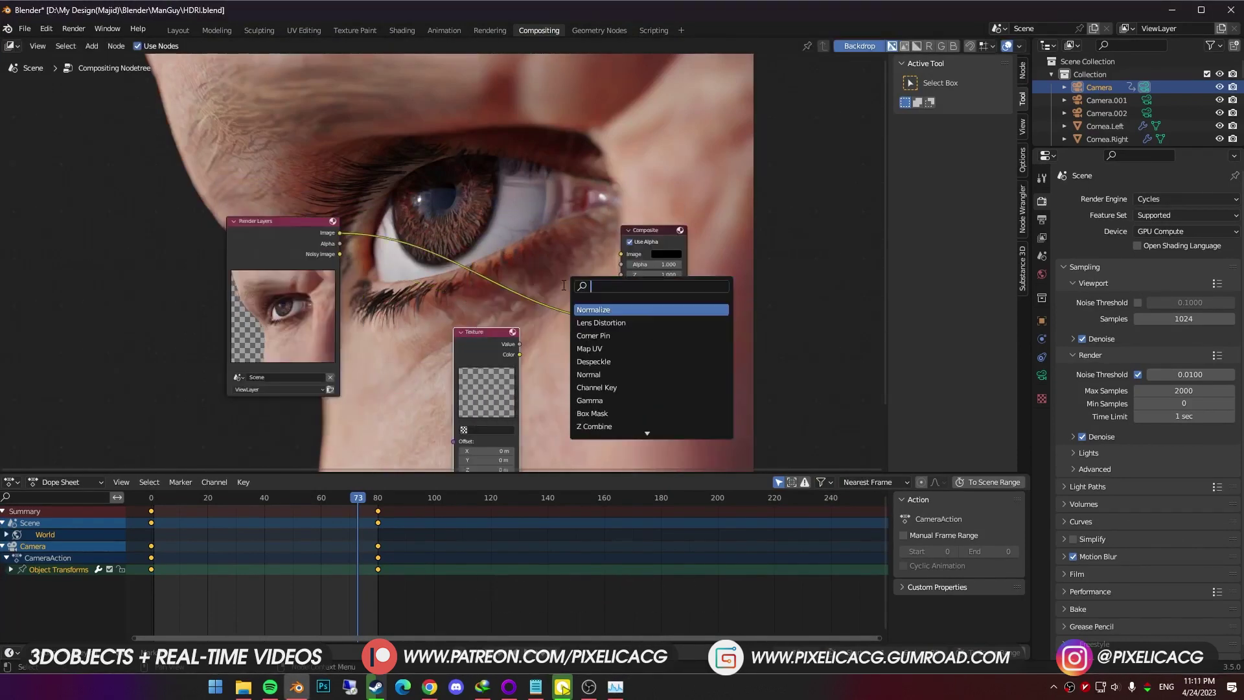
pyautogui.write('mix')
pyautogui.press('Return')
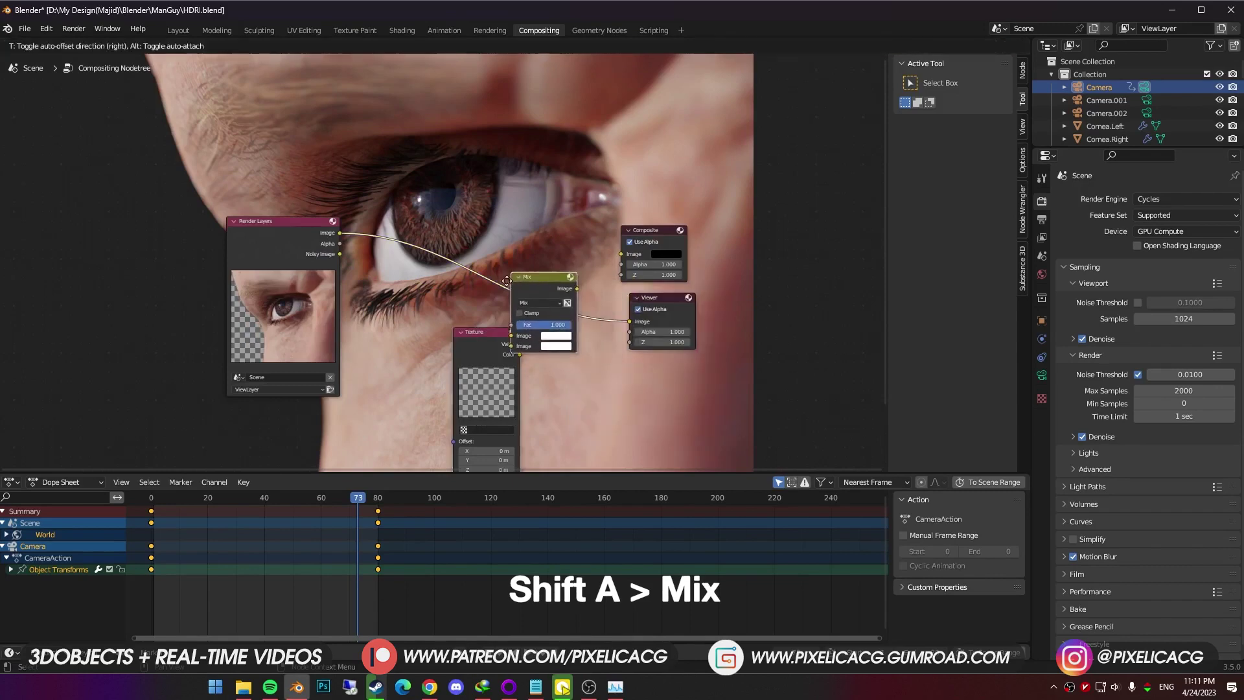
pyautogui.click(510, 273)
pyautogui.moveTo(498, 356)
pyautogui.mouseDown()
pyautogui.moveTo(463, 353)
pyautogui.moveTo(513, 348)
pyautogui.mouseUp()
pyautogui.press('Home')
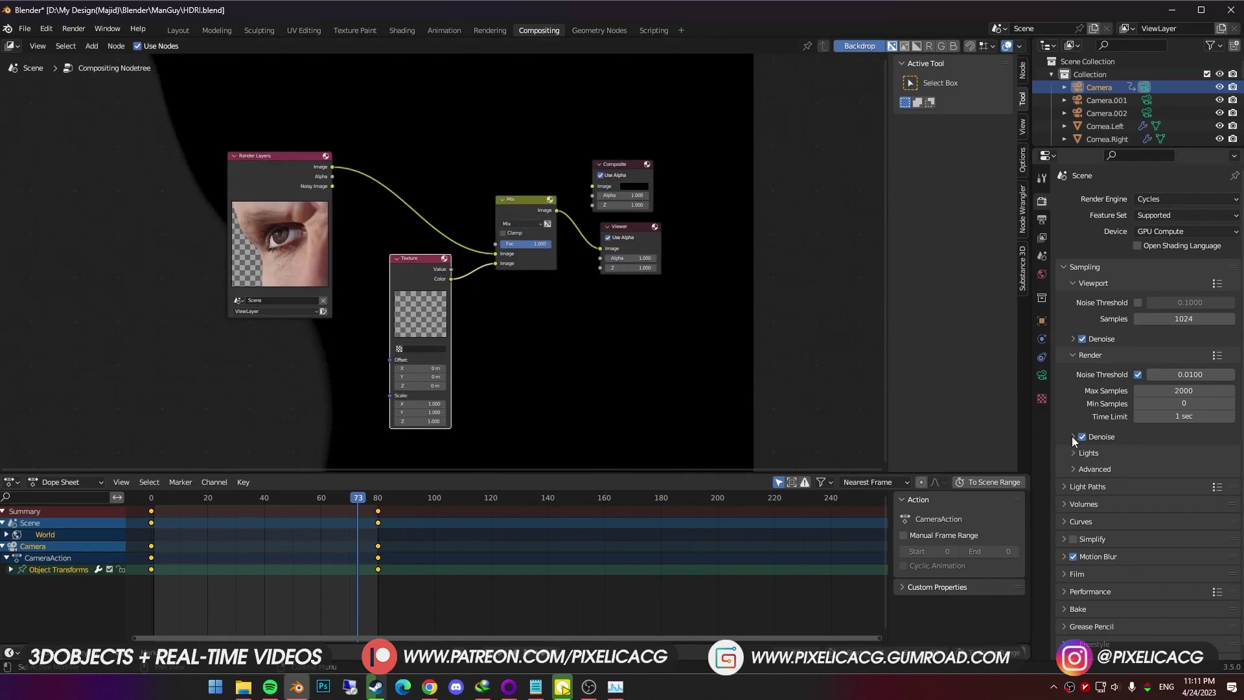
# Create a texture of type Noise, name it Noise, and assign it to the compositor's Texture node.
pyautogui.click(1042, 400)
pyautogui.click(1127, 221)
pyautogui.click(1151, 240)
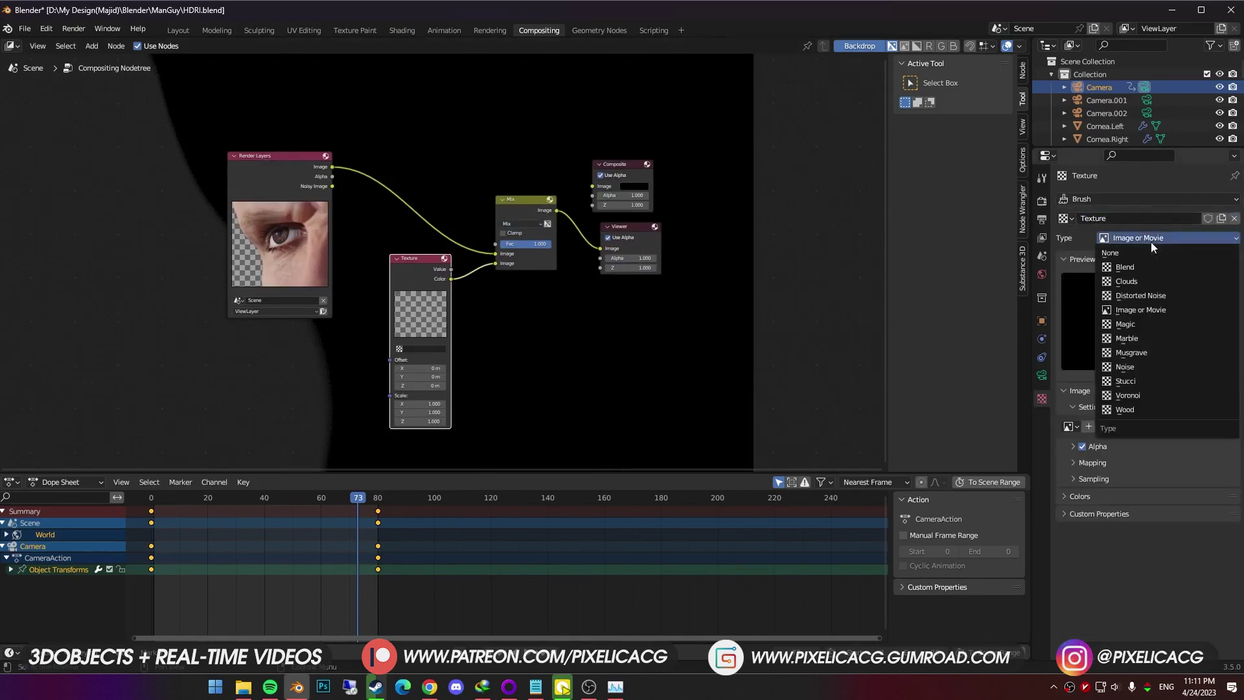
pyautogui.click(1138, 367)
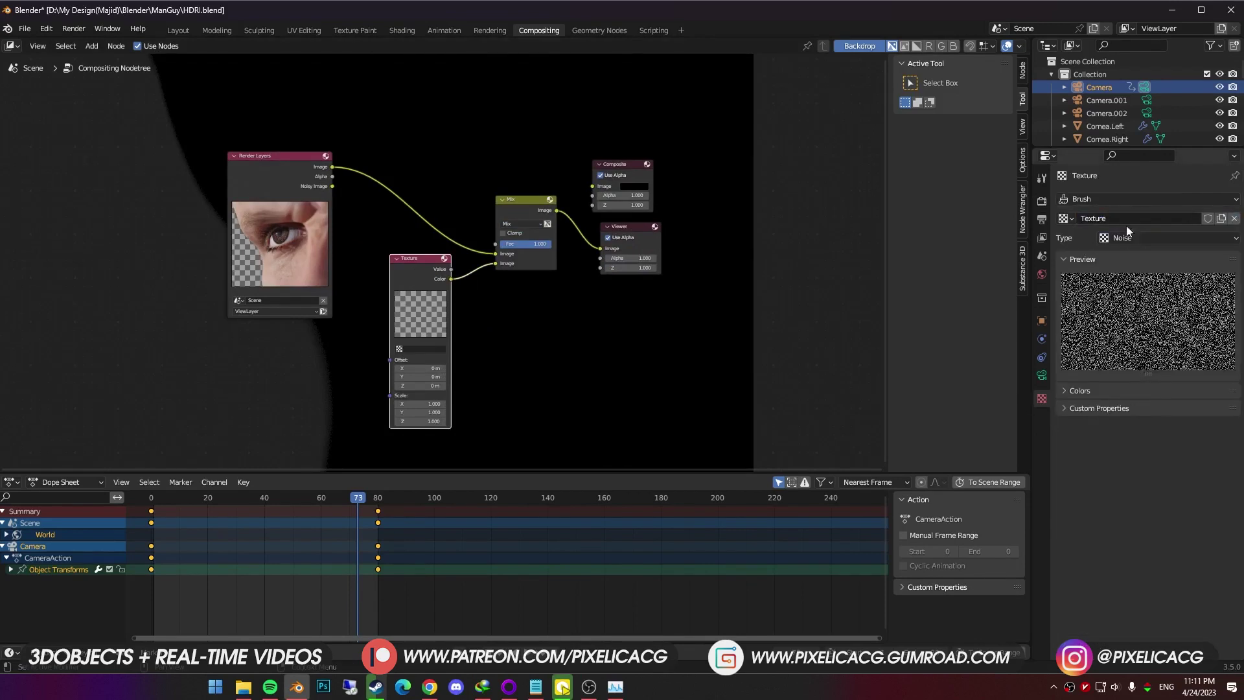
pyautogui.click(423, 349)
pyautogui.click(448, 363)
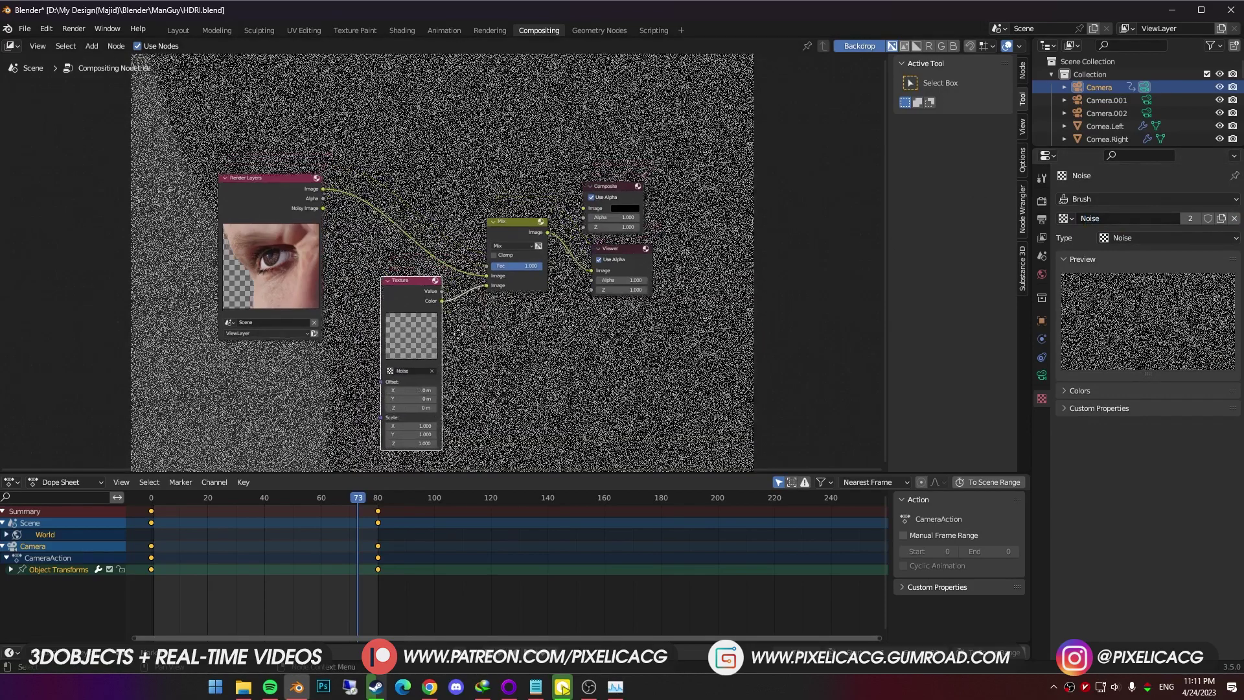
# Set the Mix node's blending mode to Overlay and its factor to 0.150.
pyautogui.moveTo(517, 249); pyautogui.dragTo(493, 287, button='middle')
pyautogui.click(491, 284)
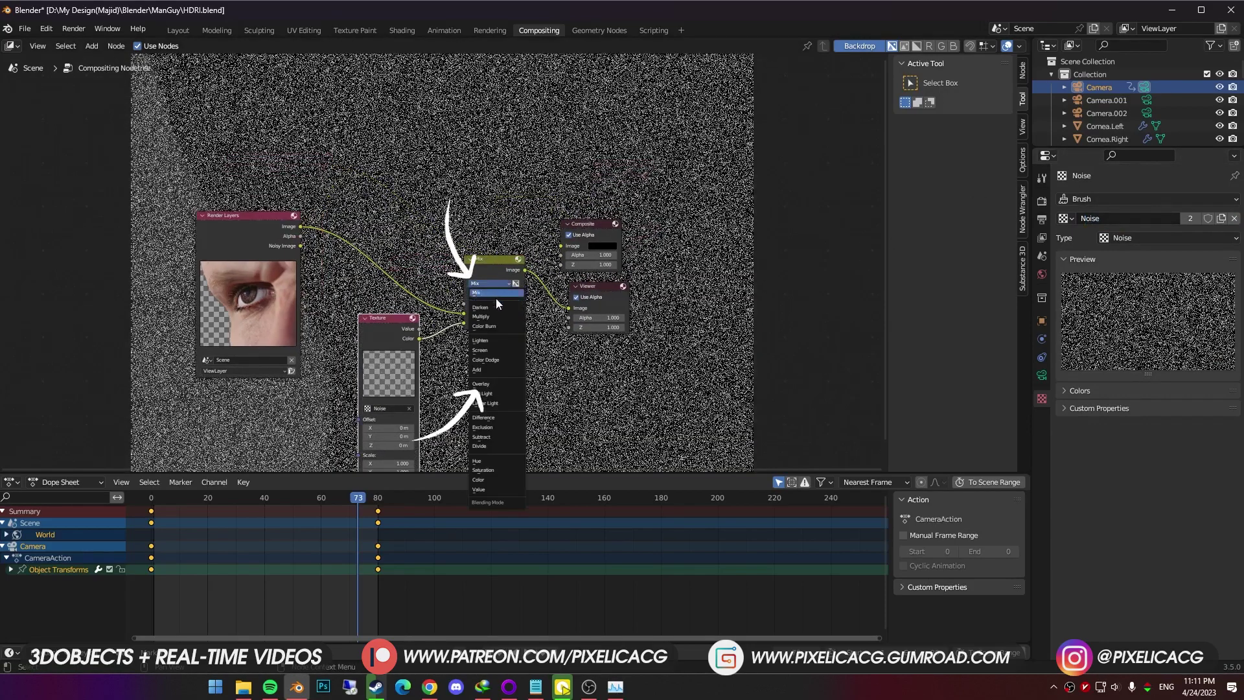
pyautogui.click(492, 384)
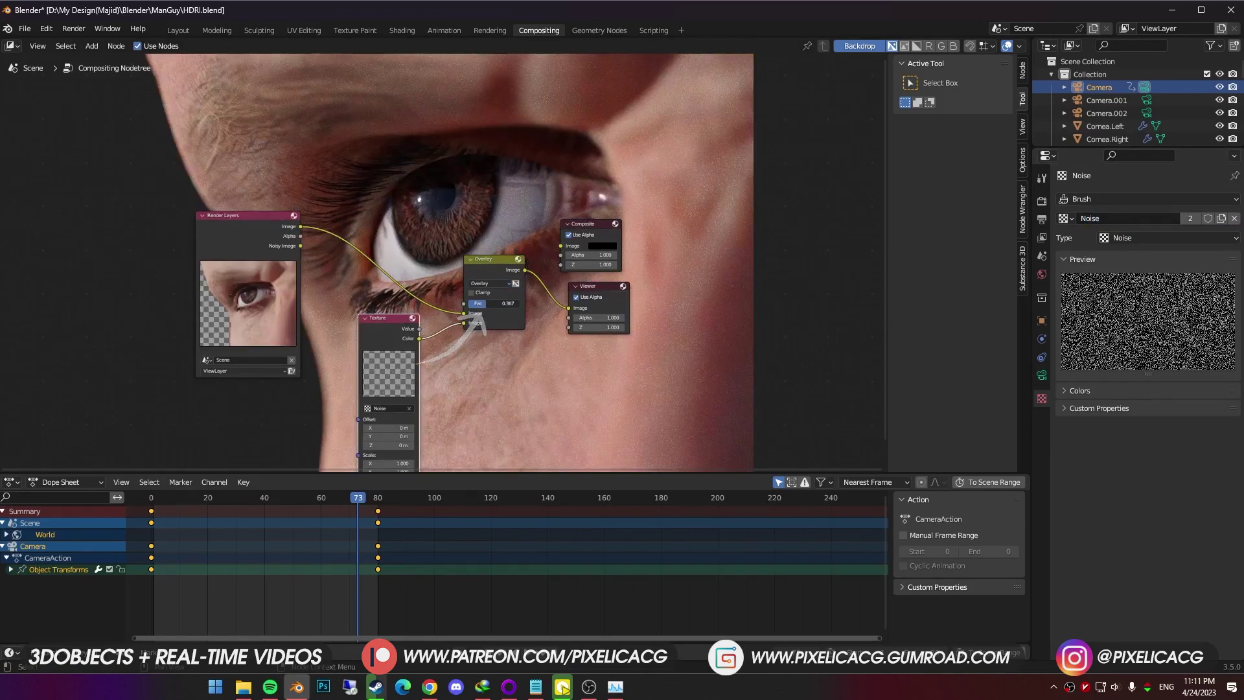
pyautogui.moveTo(484, 304); pyautogui.dragTo(470, 303)
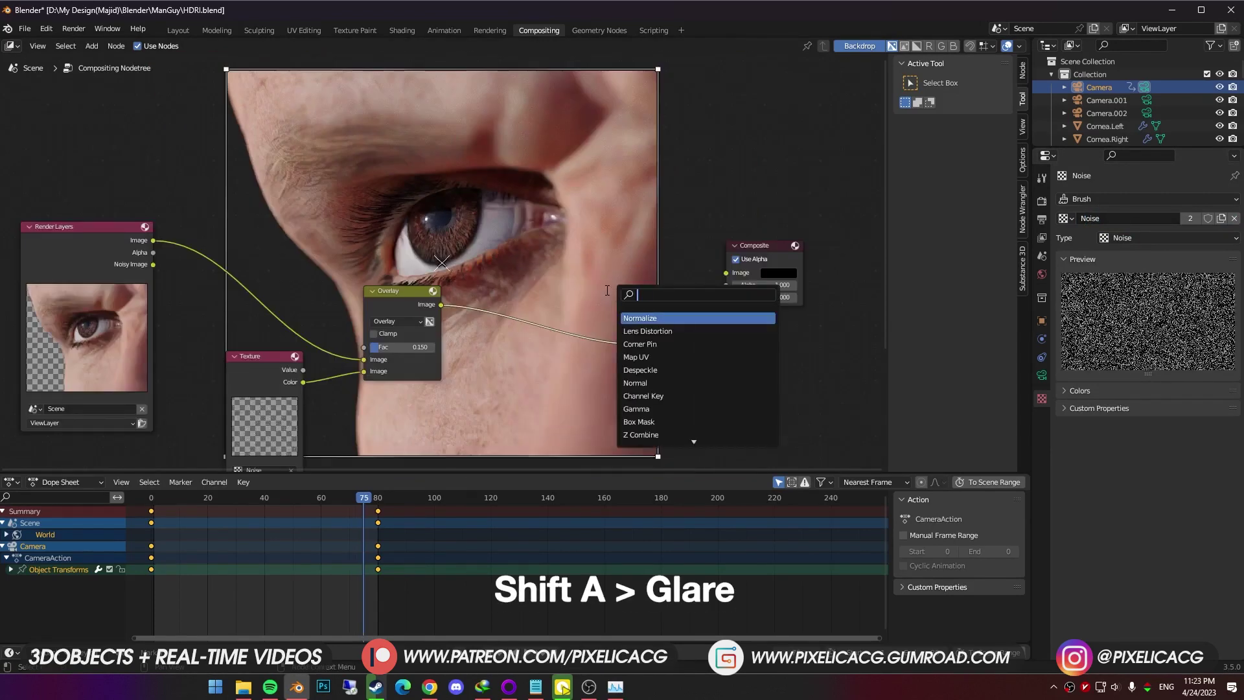
# Insert a Glare node between Overlay and Viewer, set to Fog Glow with Mix -0.900 and Threshold 0.200.
pyautogui.write('glare')
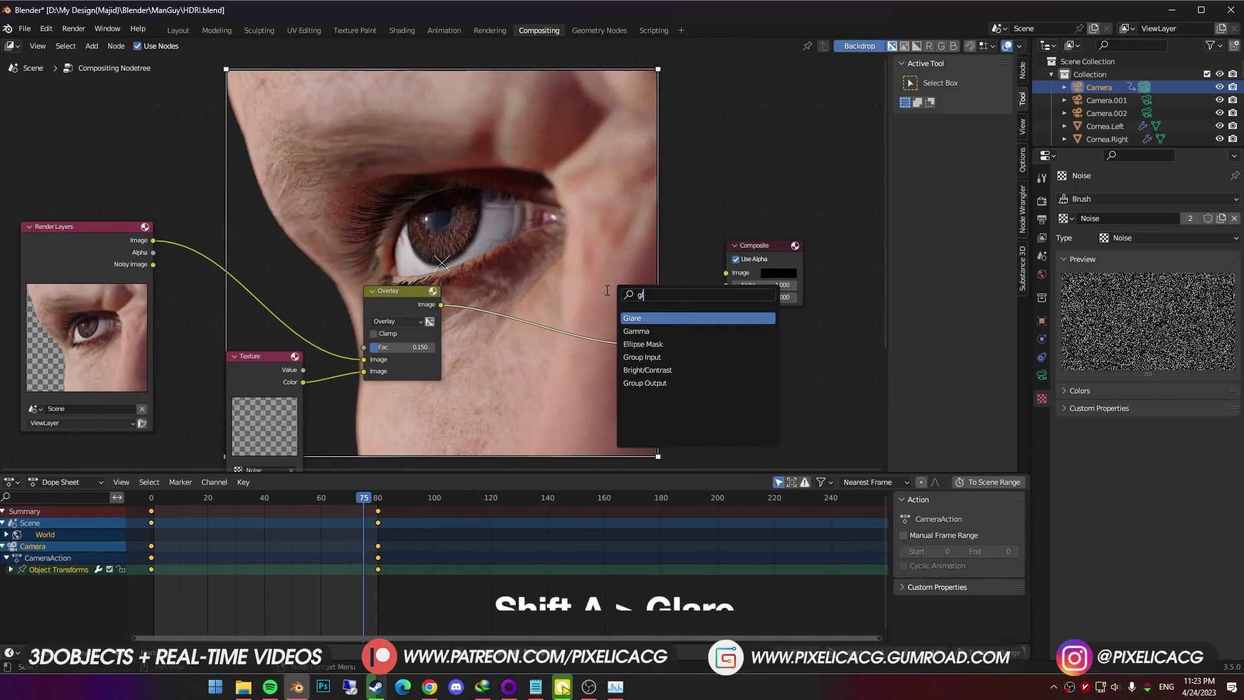
pyautogui.press('Return')
pyautogui.click(509, 292)
pyautogui.click(508, 292)
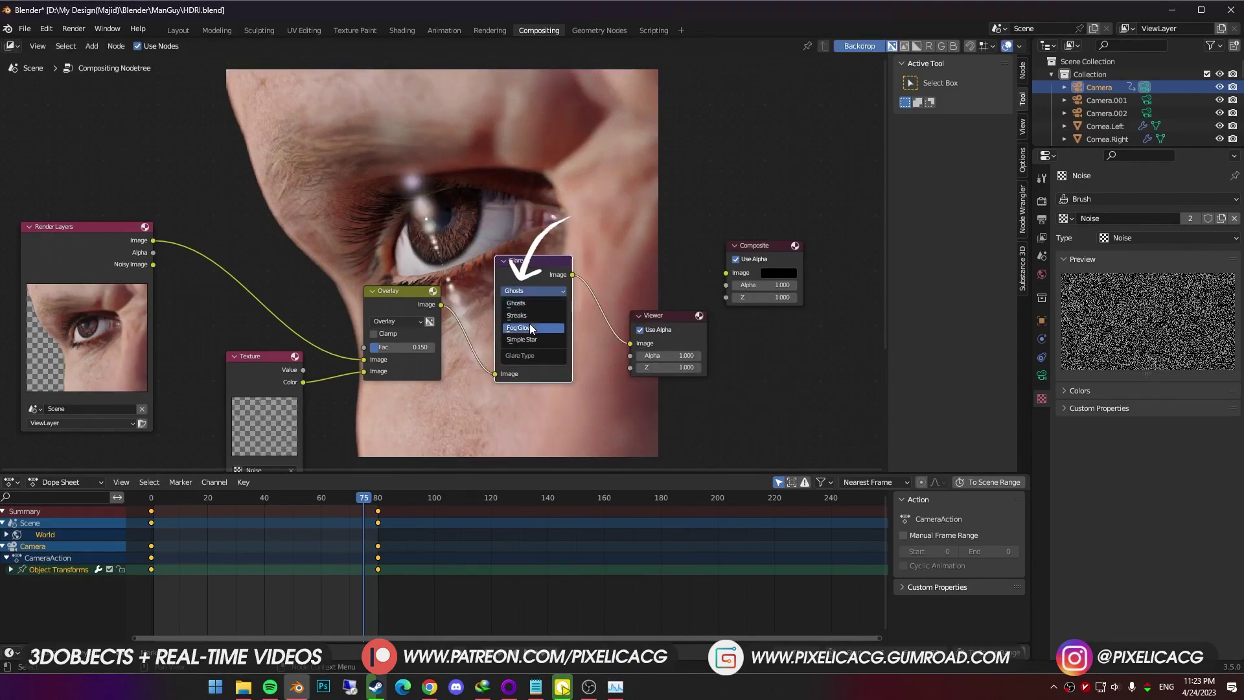
pyautogui.click(522, 332)
pyautogui.moveTo(533, 332); pyautogui.dragTo(493, 318)
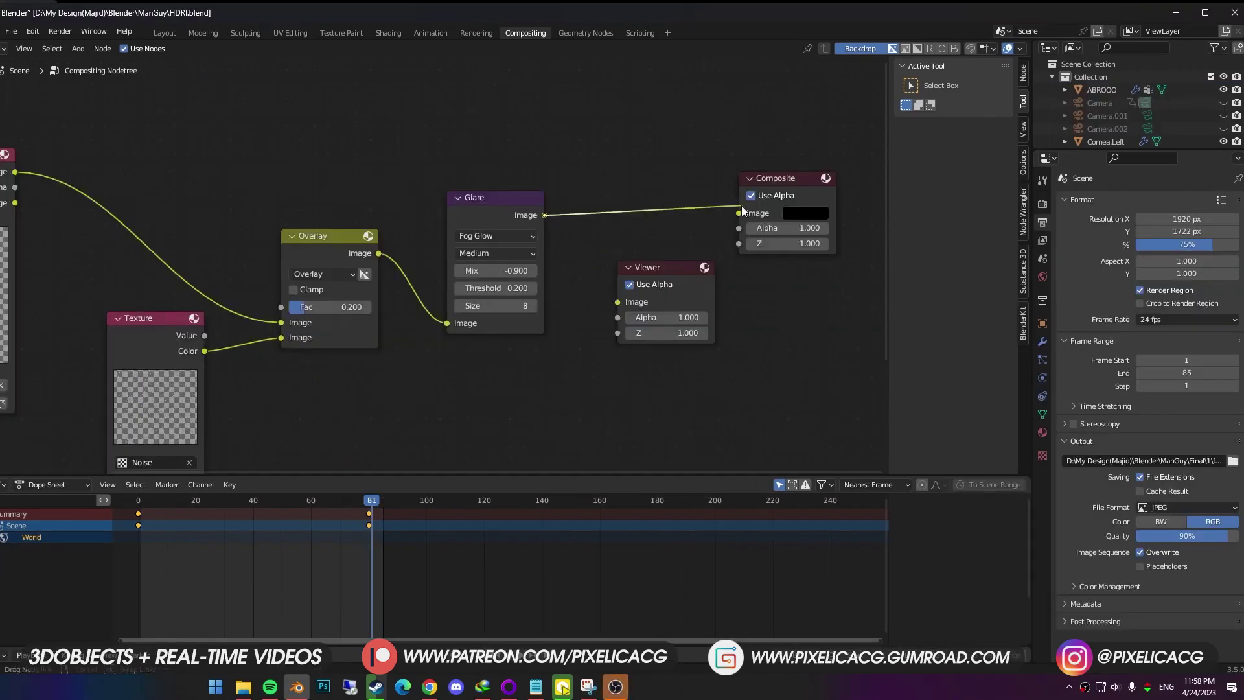
# Connect the Glare node's Image output to the Composite node and open the list of render commands.
pyautogui.moveTo(743, 211); pyautogui.dragTo(739, 212)
pyautogui.click(64, 33)
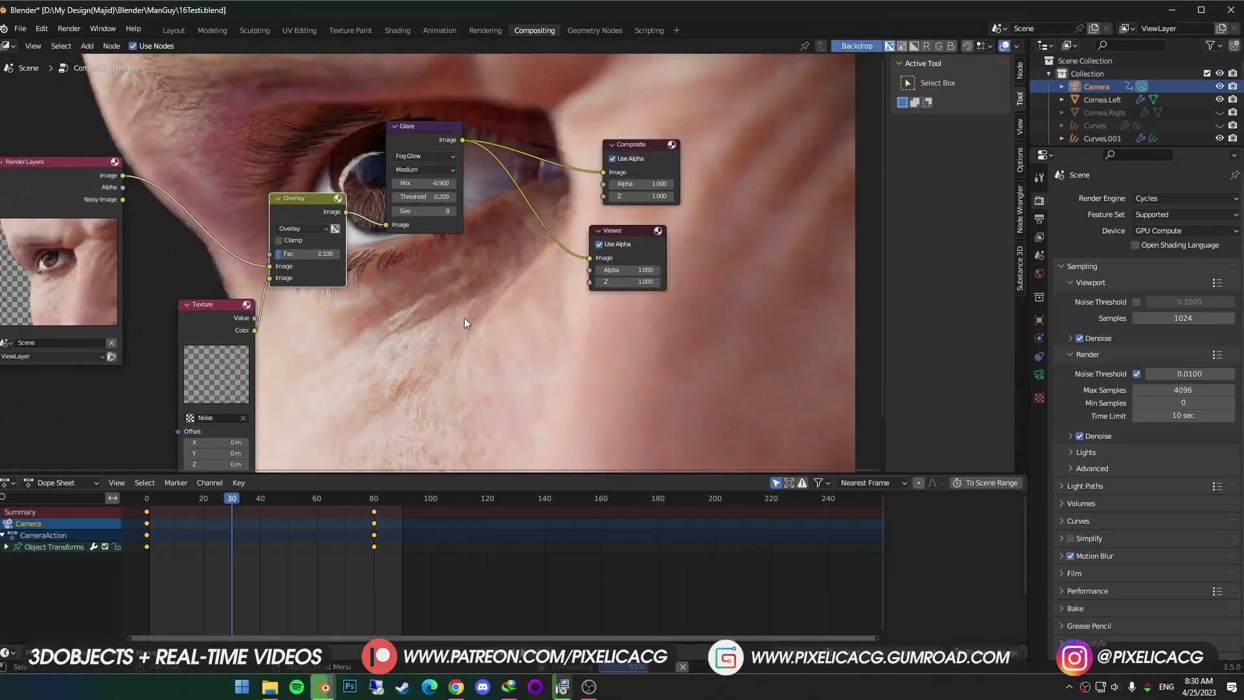
# Move the Composite and Viewer nodes away from Glare and insert a Separate Color node on the Viewer link.
pyautogui.moveTo(615, 259); pyautogui.dragTo(812, 265)
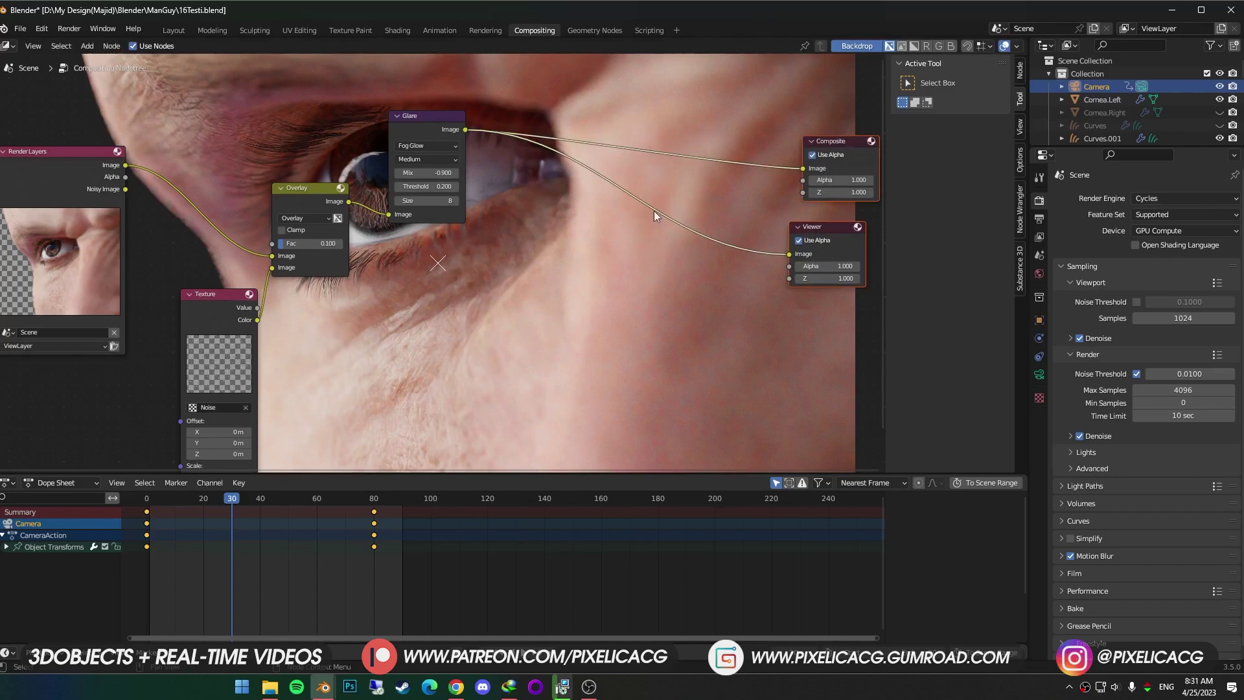
pyautogui.hotkey('shift', 'a')
pyautogui.write('sepe')
pyautogui.press('Down')
pyautogui.press('Down')
pyautogui.press('Down')
pyautogui.press('Return')
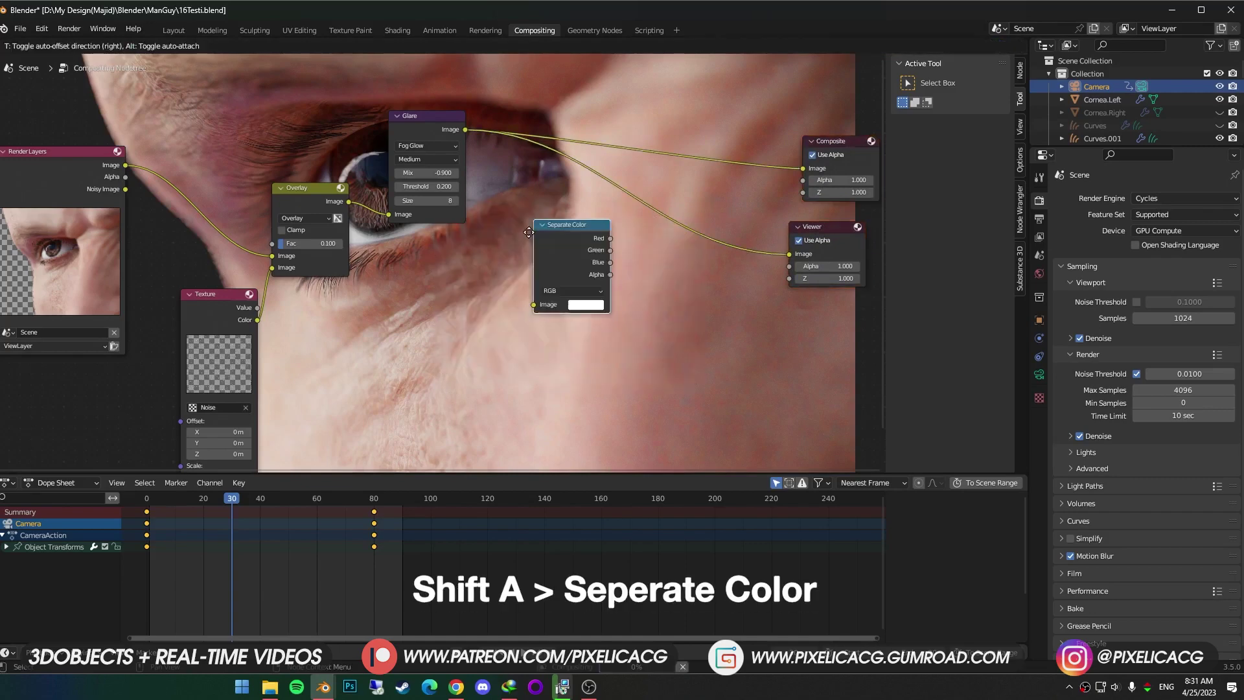
pyautogui.click(586, 190)
pyautogui.moveTo(603, 197); pyautogui.dragTo(567, 233, button='middle')
pyautogui.moveTo(567, 232); pyautogui.dragTo(524, 232)
# Insert a Combine Color node before the Viewer and connect Separate Color's Green and Blue outputs to its matching inputs.
pyautogui.hotkey('shift', 'a')
pyautogui.write('comb')
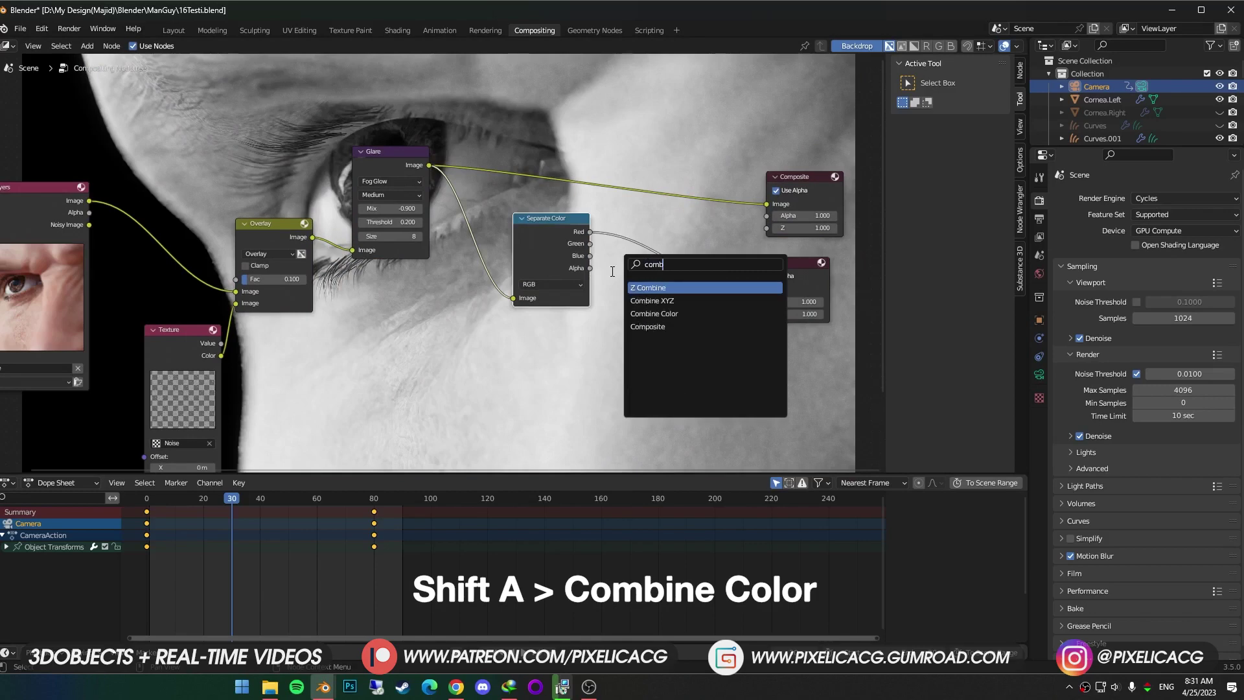
pyautogui.click(654, 313)
pyautogui.click(680, 285)
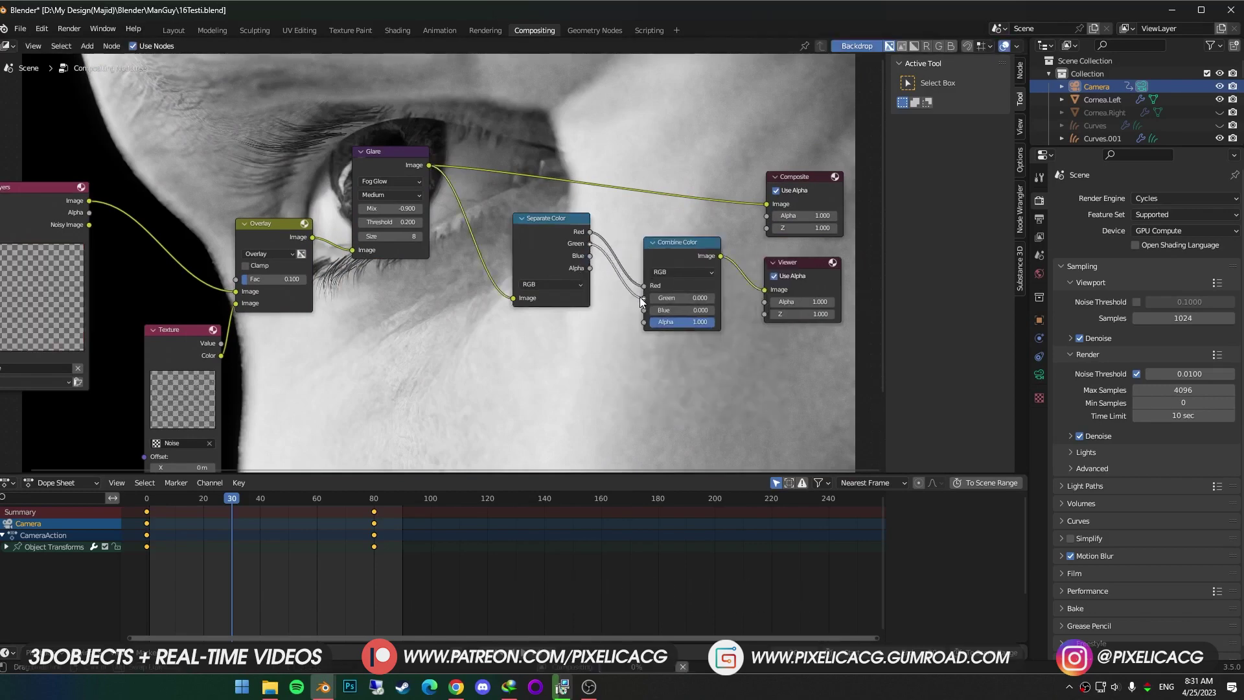
pyautogui.moveTo(641, 302); pyautogui.dragTo(644, 297)
pyautogui.moveTo(642, 298); pyautogui.dragTo(644, 310)
# Insert a Translate node on the Red channel link between Separate Color and Combine Color.
pyautogui.hotkey('shift', 'a')
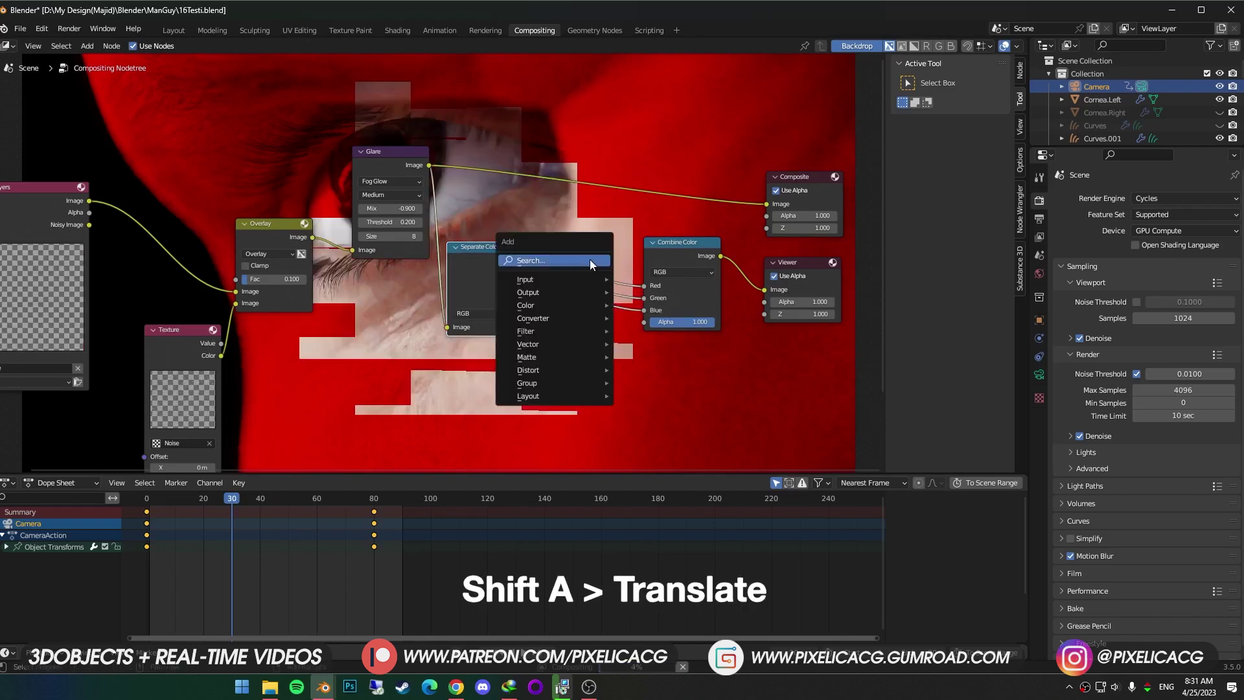
pyautogui.click(590, 259)
pyautogui.write('tran')
pyautogui.press('Return')
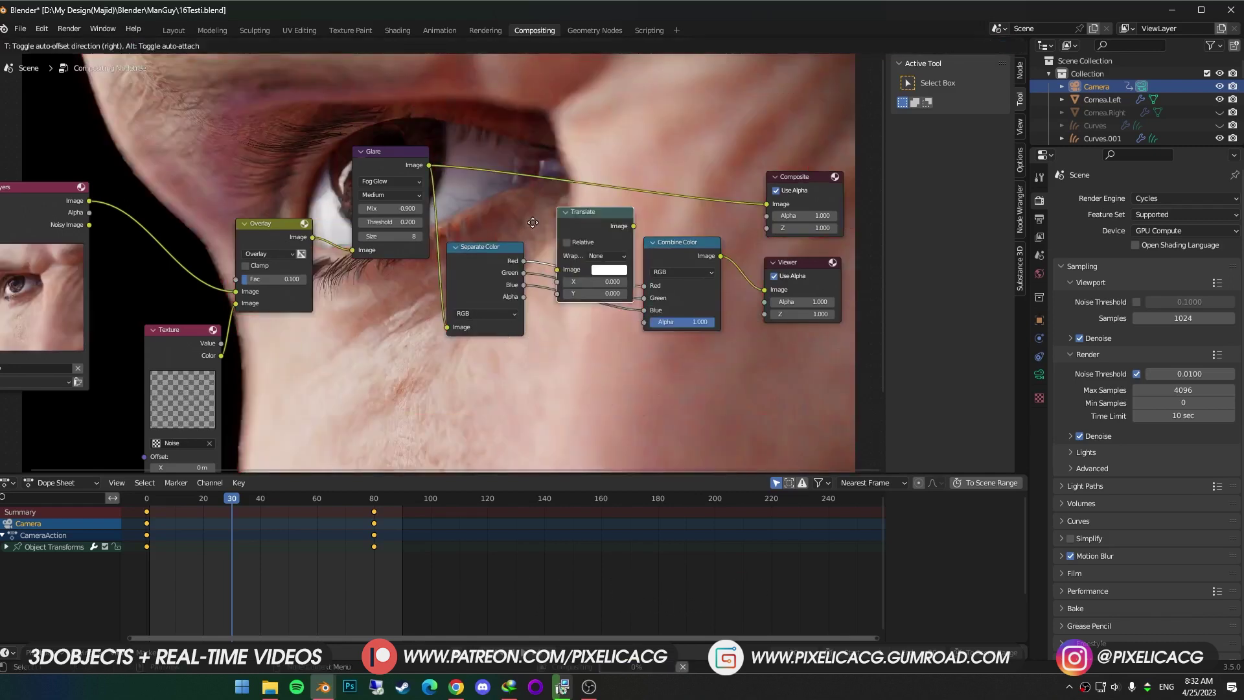
pyautogui.click(590, 244)
pyautogui.moveTo(593, 220); pyautogui.dragTo(594, 192)
# Duplicate the Translate node twice to provide one for each of the remaining color channels.
pyautogui.hotkey('shift', 'd')
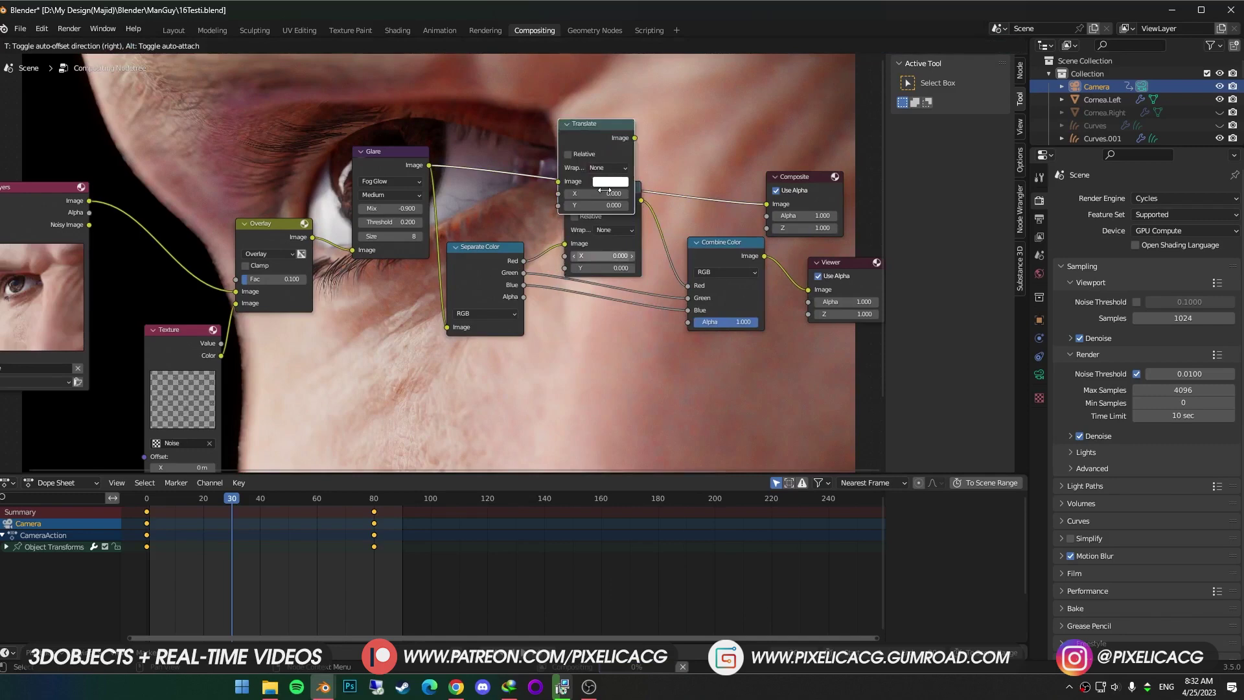
pyautogui.click(645, 306)
pyautogui.hotkey('shift', 'd')
pyautogui.click(612, 302)
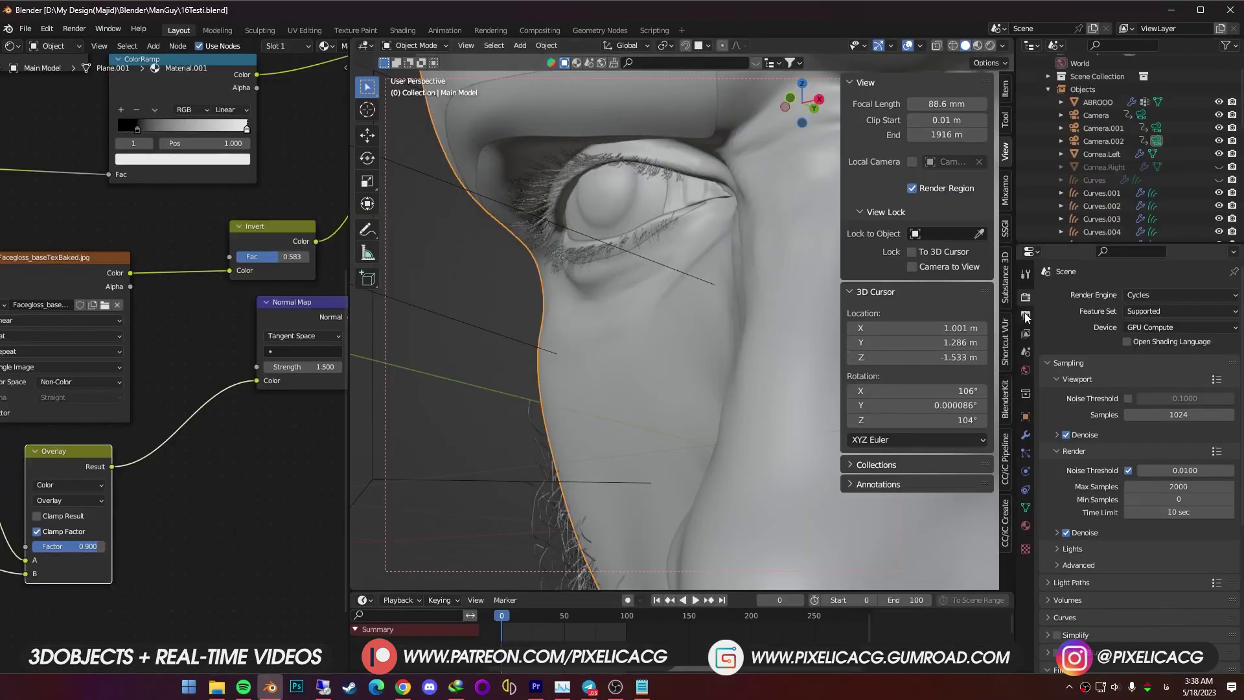
# Set the render resolution percentage to 128% in the output settings.
pyautogui.click(1026, 315)
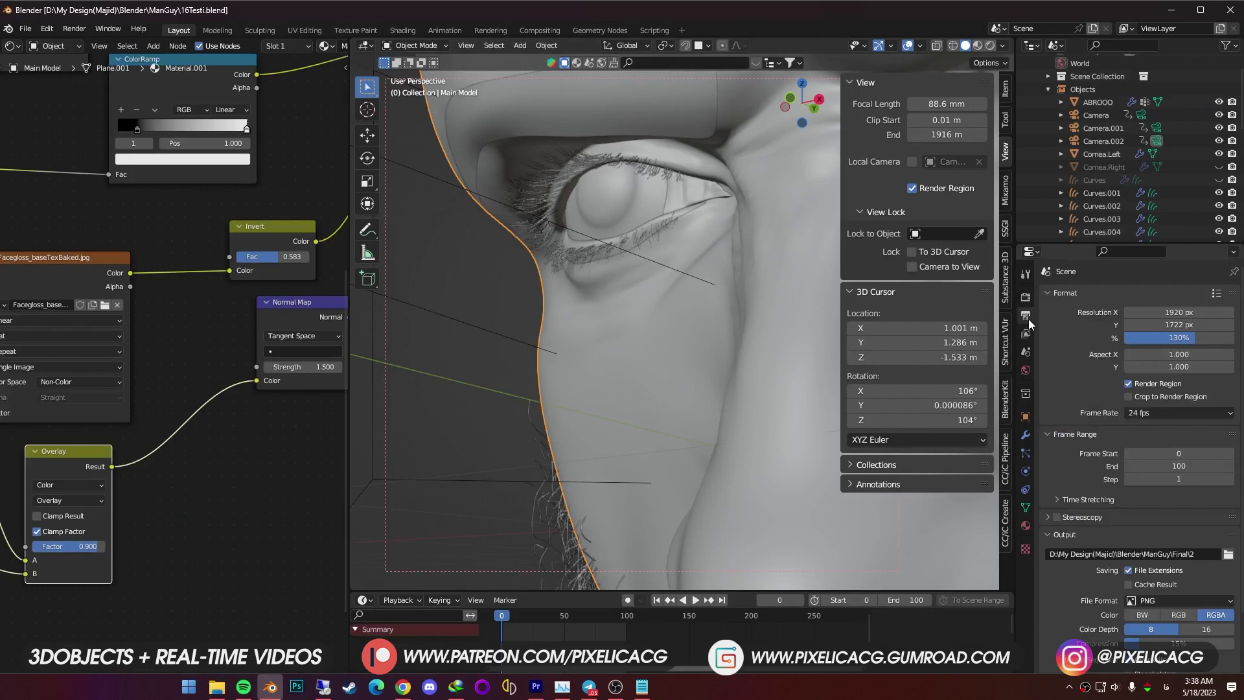
pyautogui.moveTo(1170, 324); pyautogui.dragTo(1195, 338)
# Inspect the render output folder without changing the path and open the file format choices.
pyautogui.scroll(-3, 1090, 492)
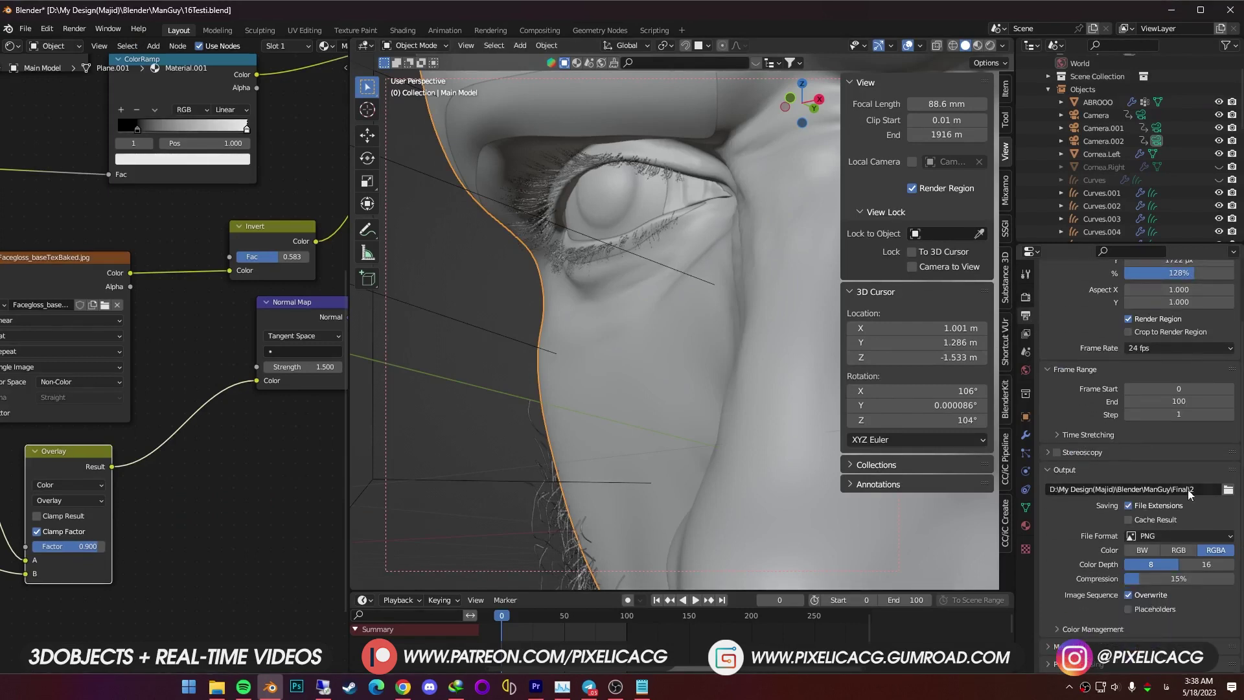
pyautogui.click(1199, 490)
pyautogui.click(1229, 490)
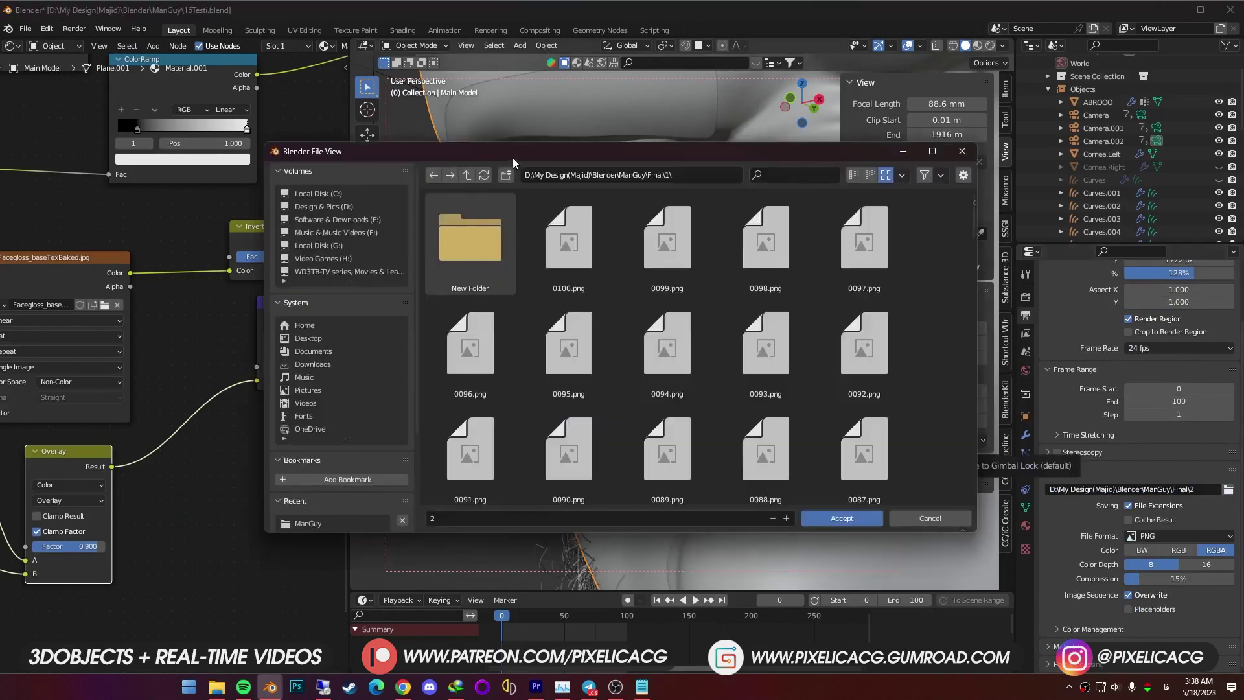
pyautogui.press('Escape')
pyautogui.click(1223, 537)
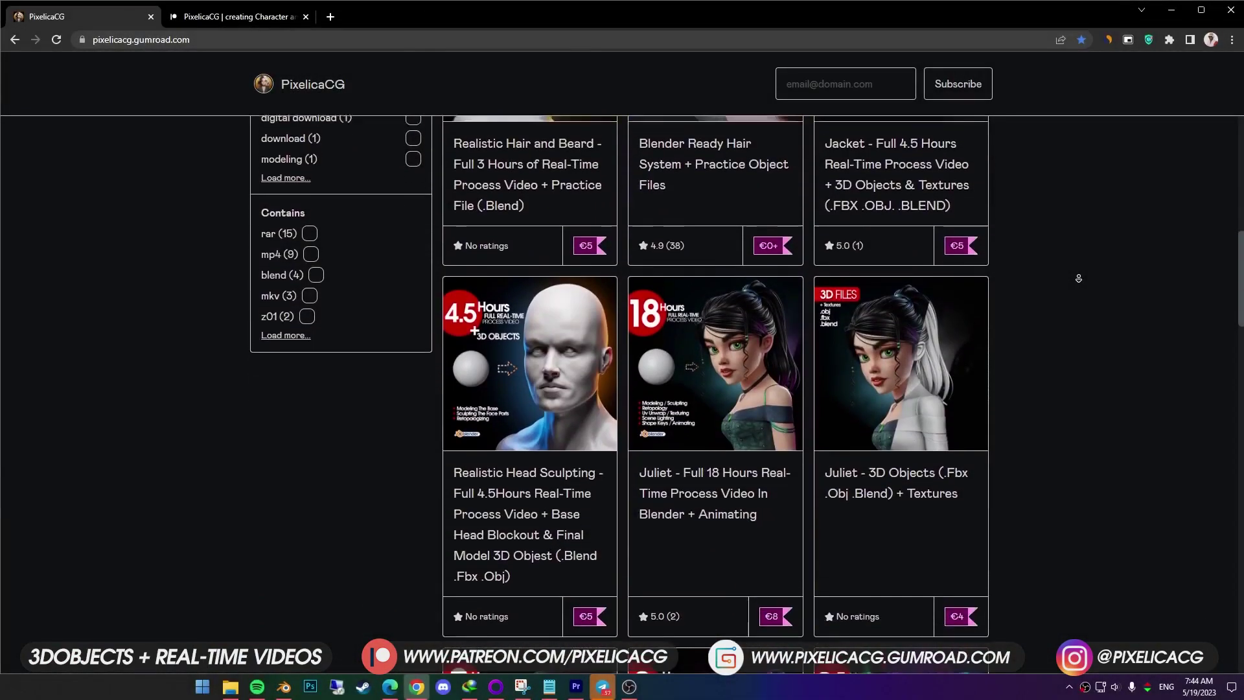
# Switch to Chrome and browse the products in the PixelicaCG Gumroad store.
pyautogui.scroll(-7, 1079, 279)
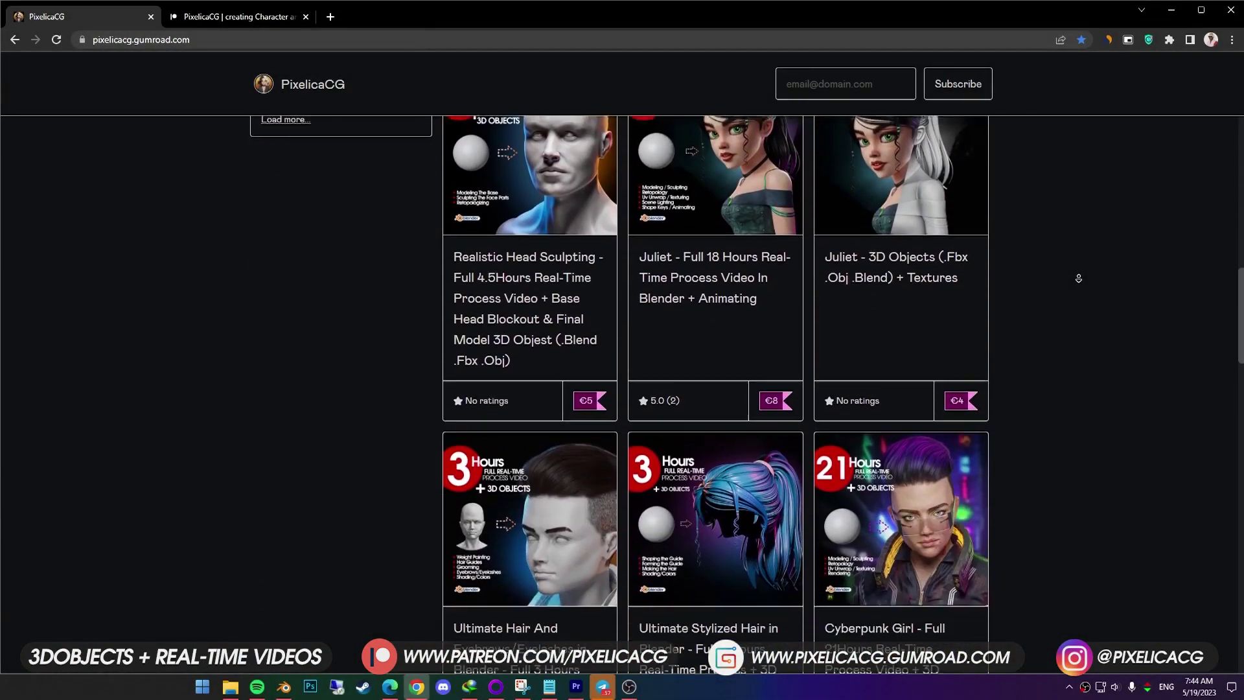
pyautogui.scroll(-5, 1079, 280)
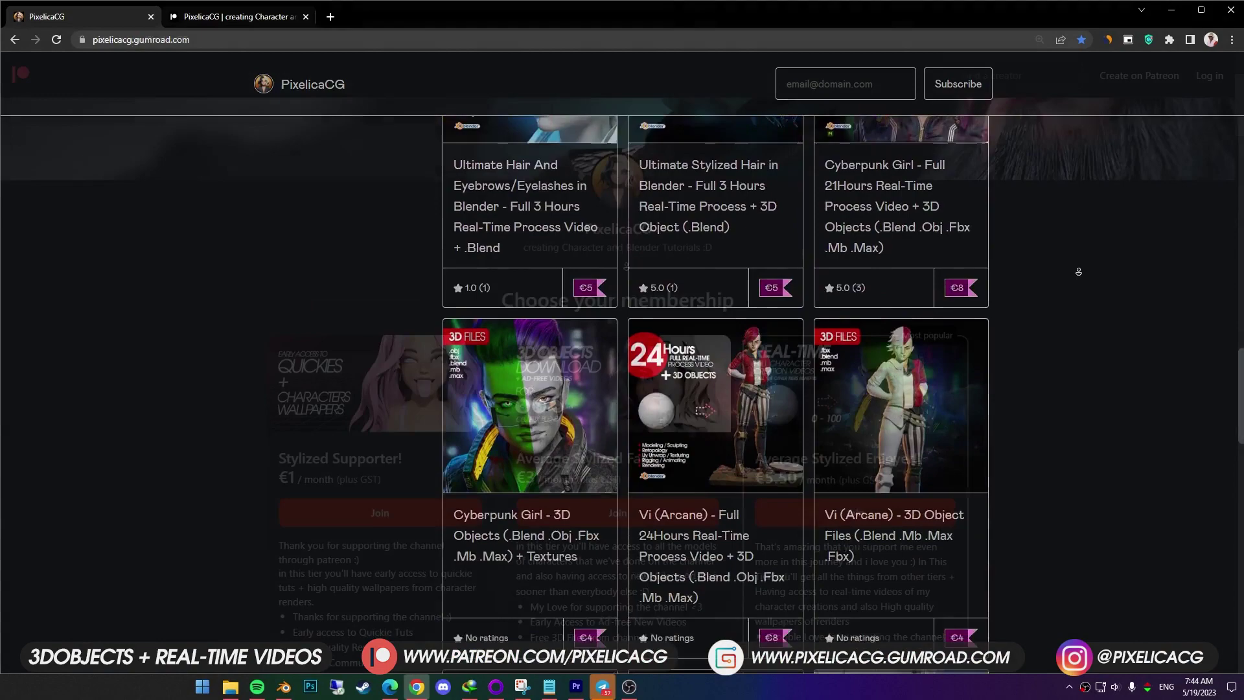